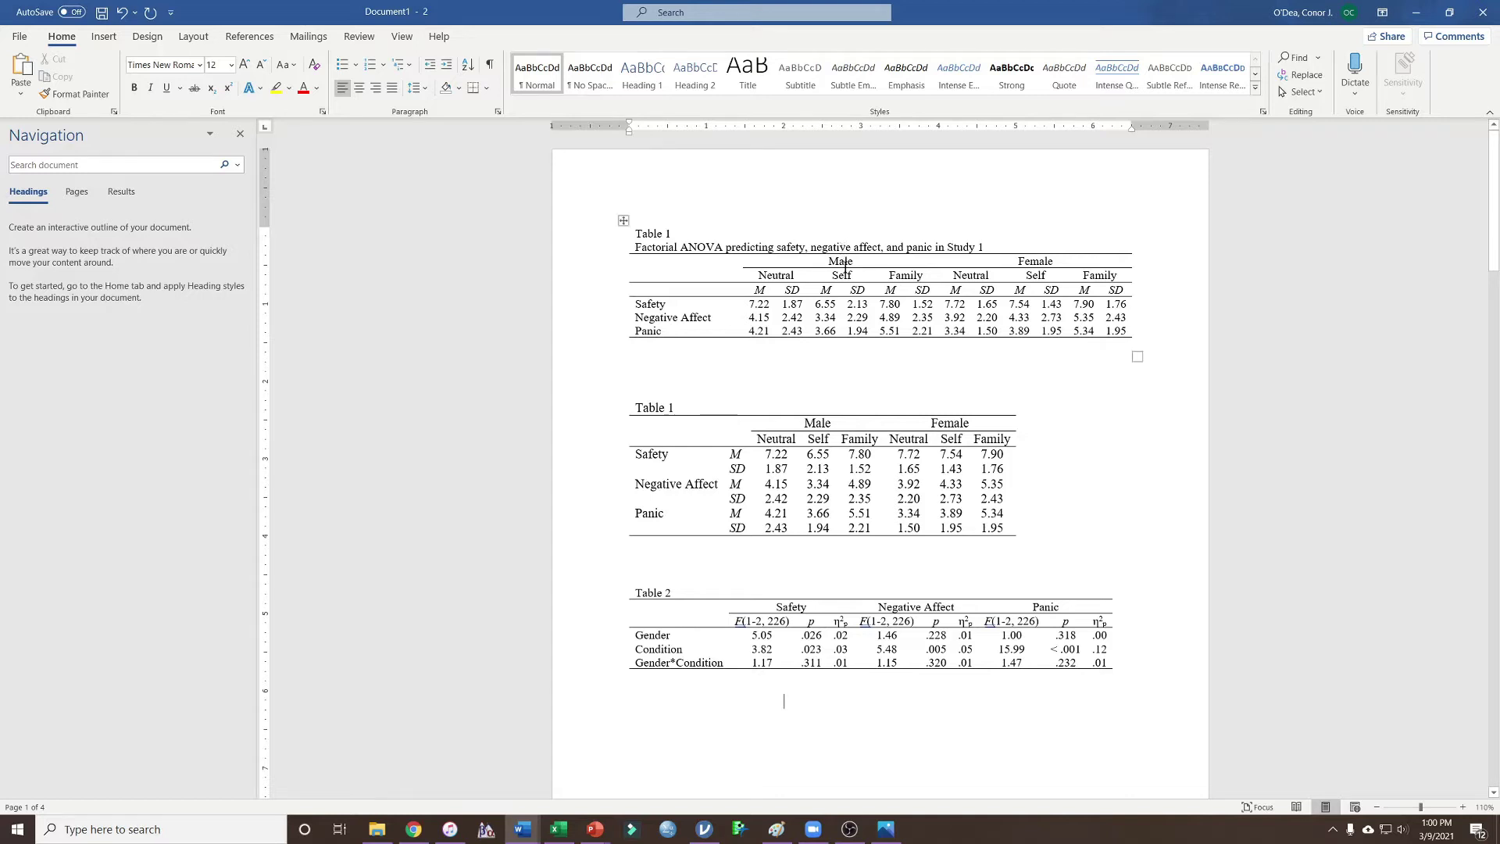
Step: Examine how the first Table 1 nests the Neutral, Self and Family columns under the Male and Female headings
click(844, 264)
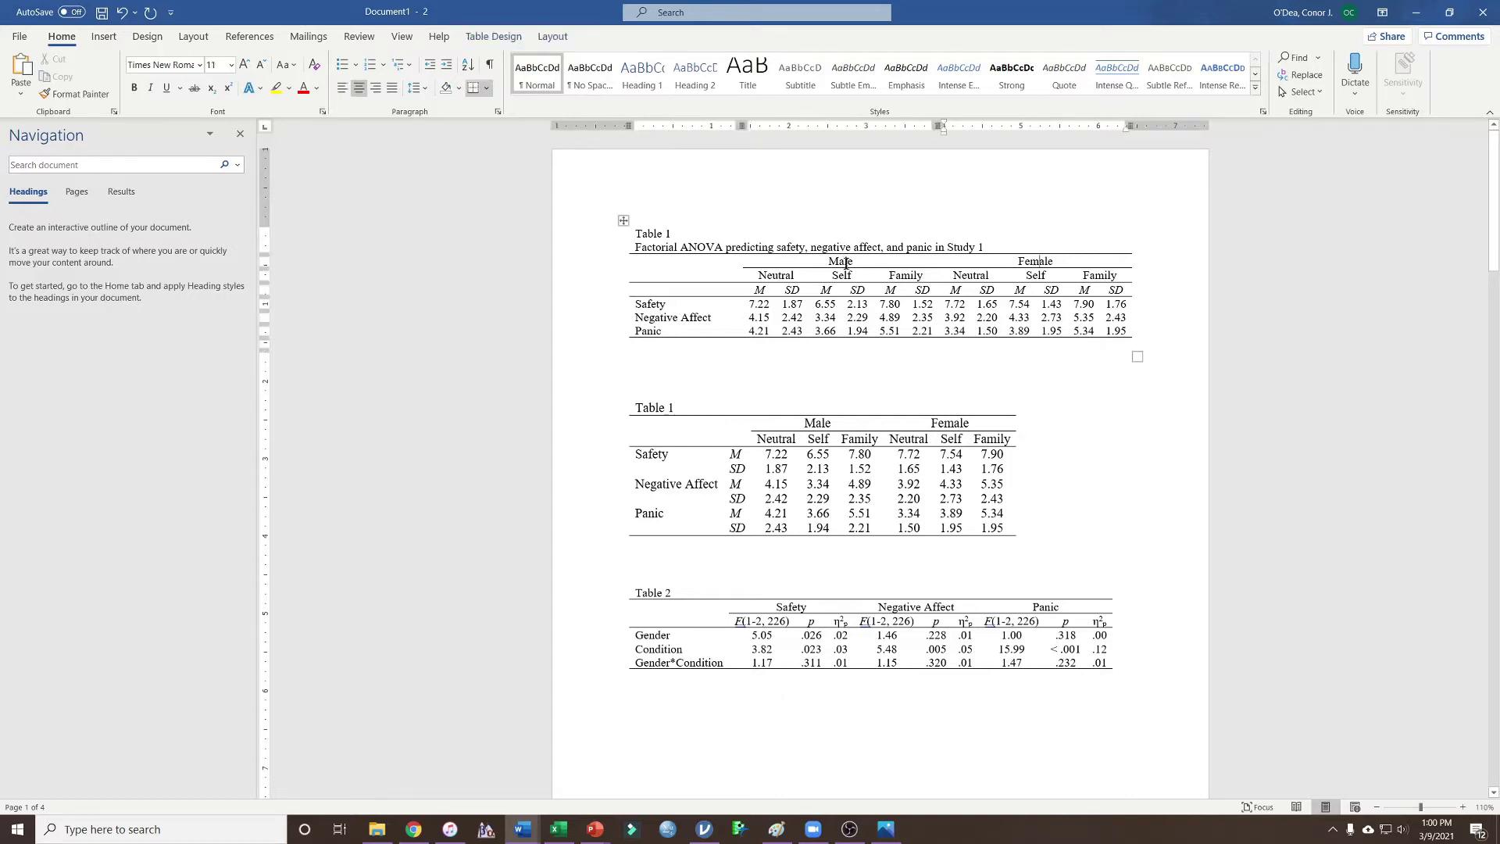
click(786, 274)
click(840, 277)
click(880, 275)
click(805, 426)
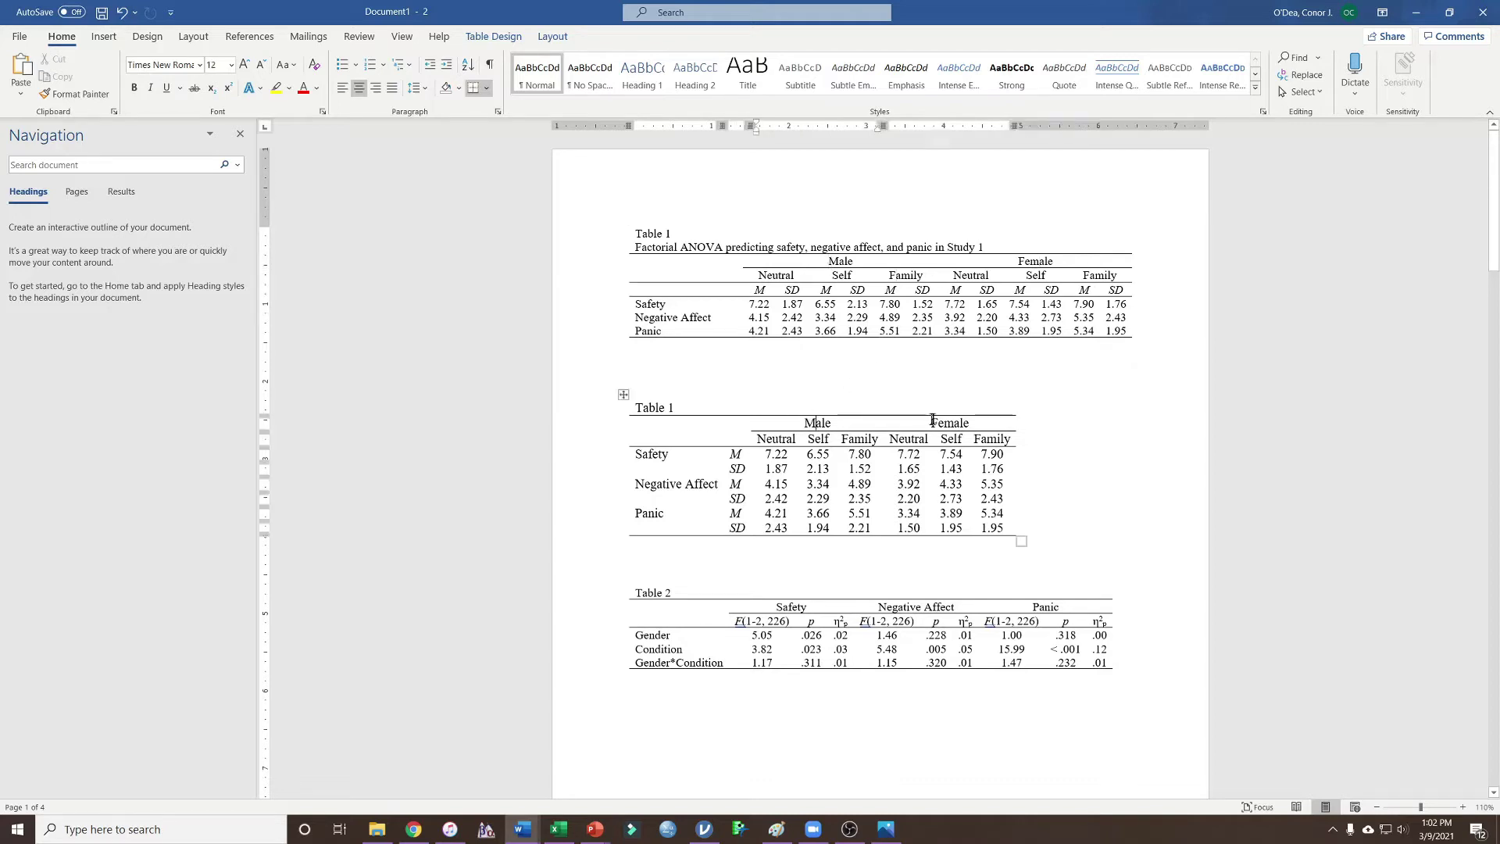
click(782, 275)
click(976, 275)
click(1029, 278)
click(1094, 275)
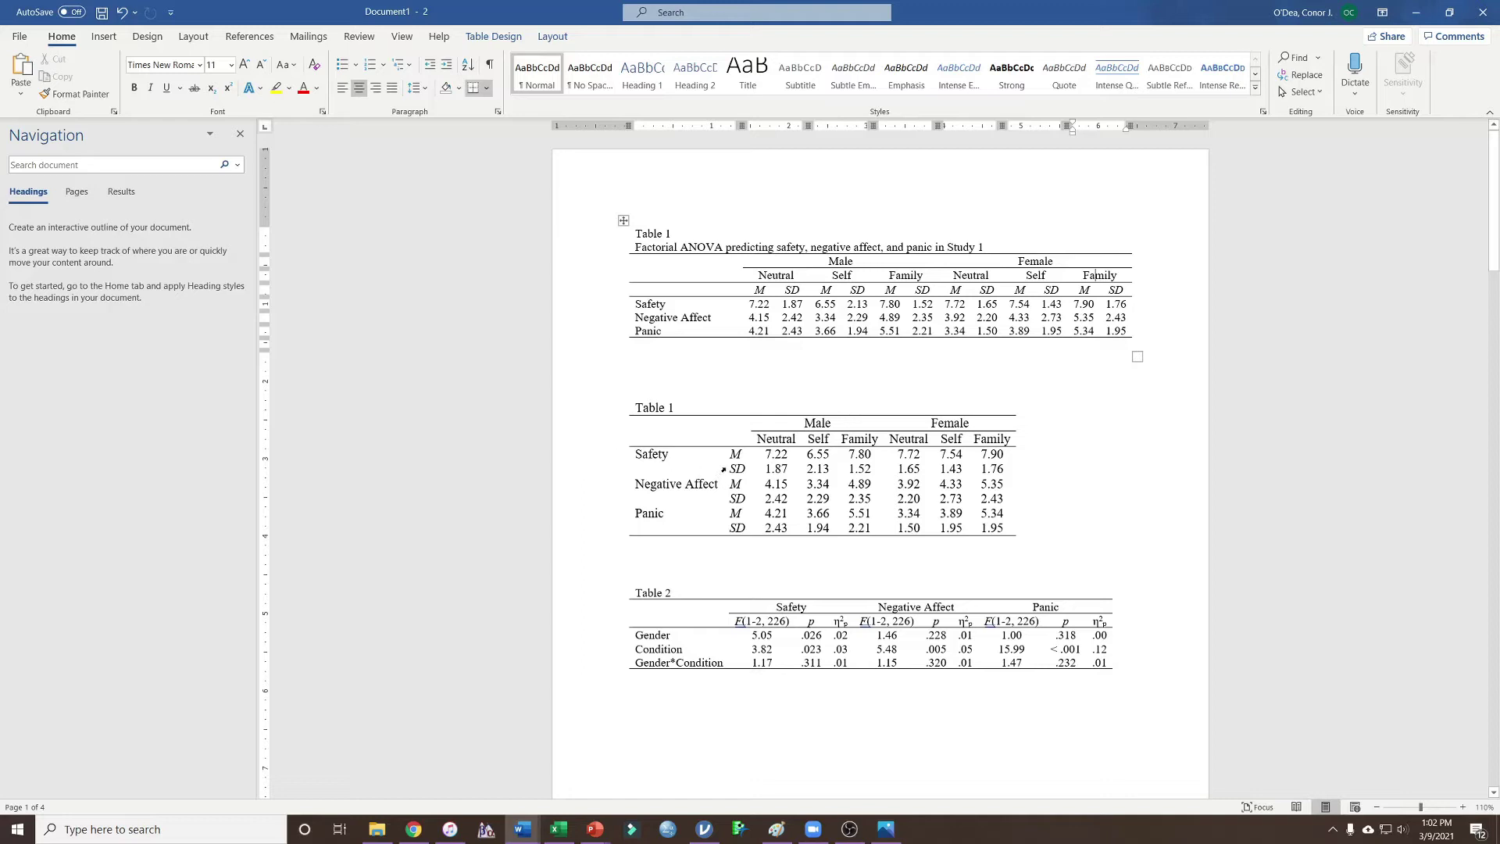
Step: Compare where the M and SD labels sit in the two versions of Table 1, and check the first version's title
drag(729, 457, 719, 522)
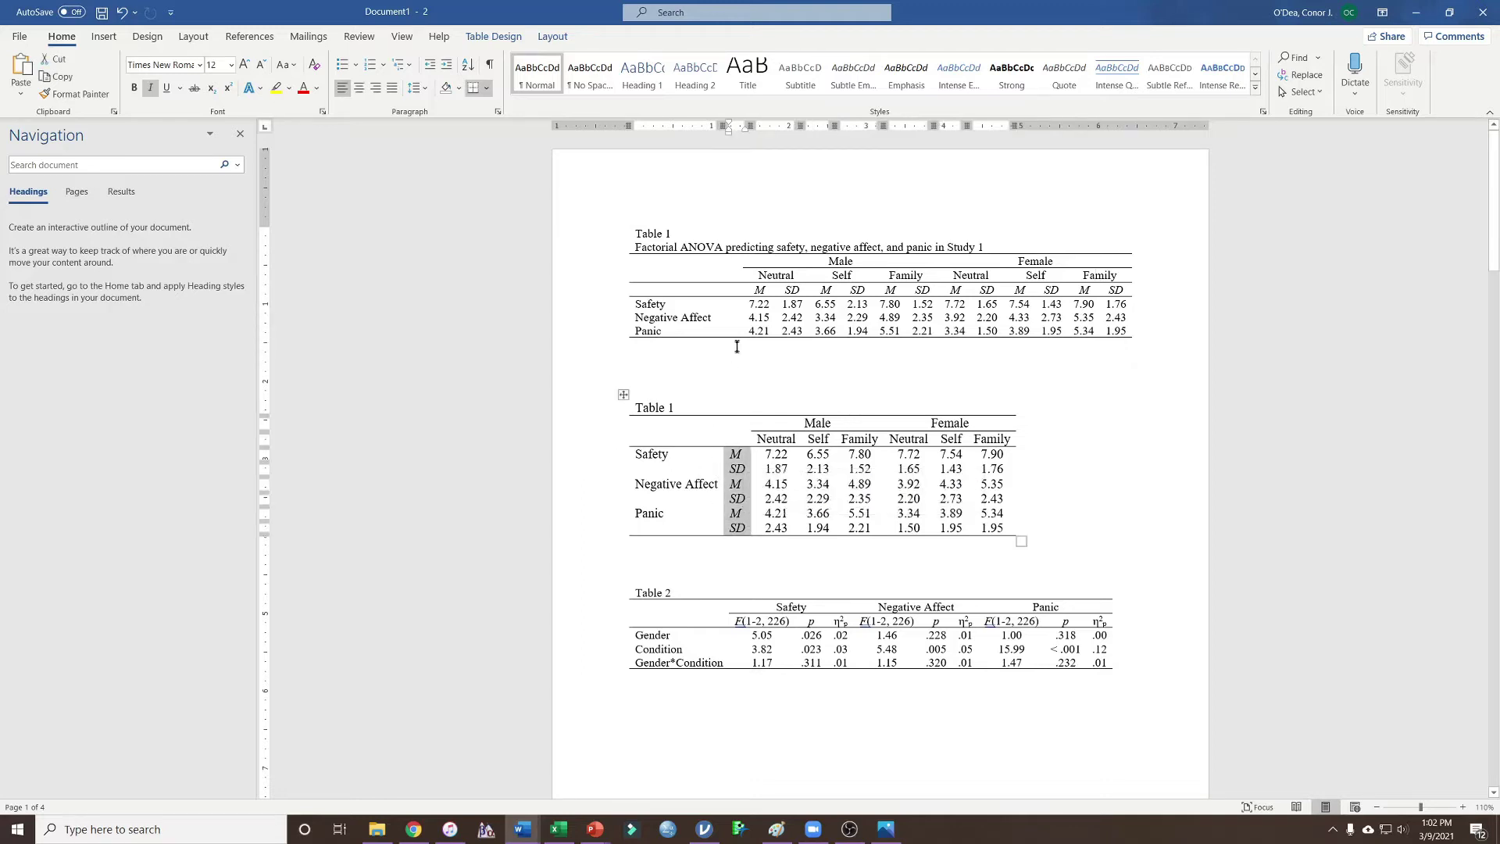
drag(760, 288, 1131, 291)
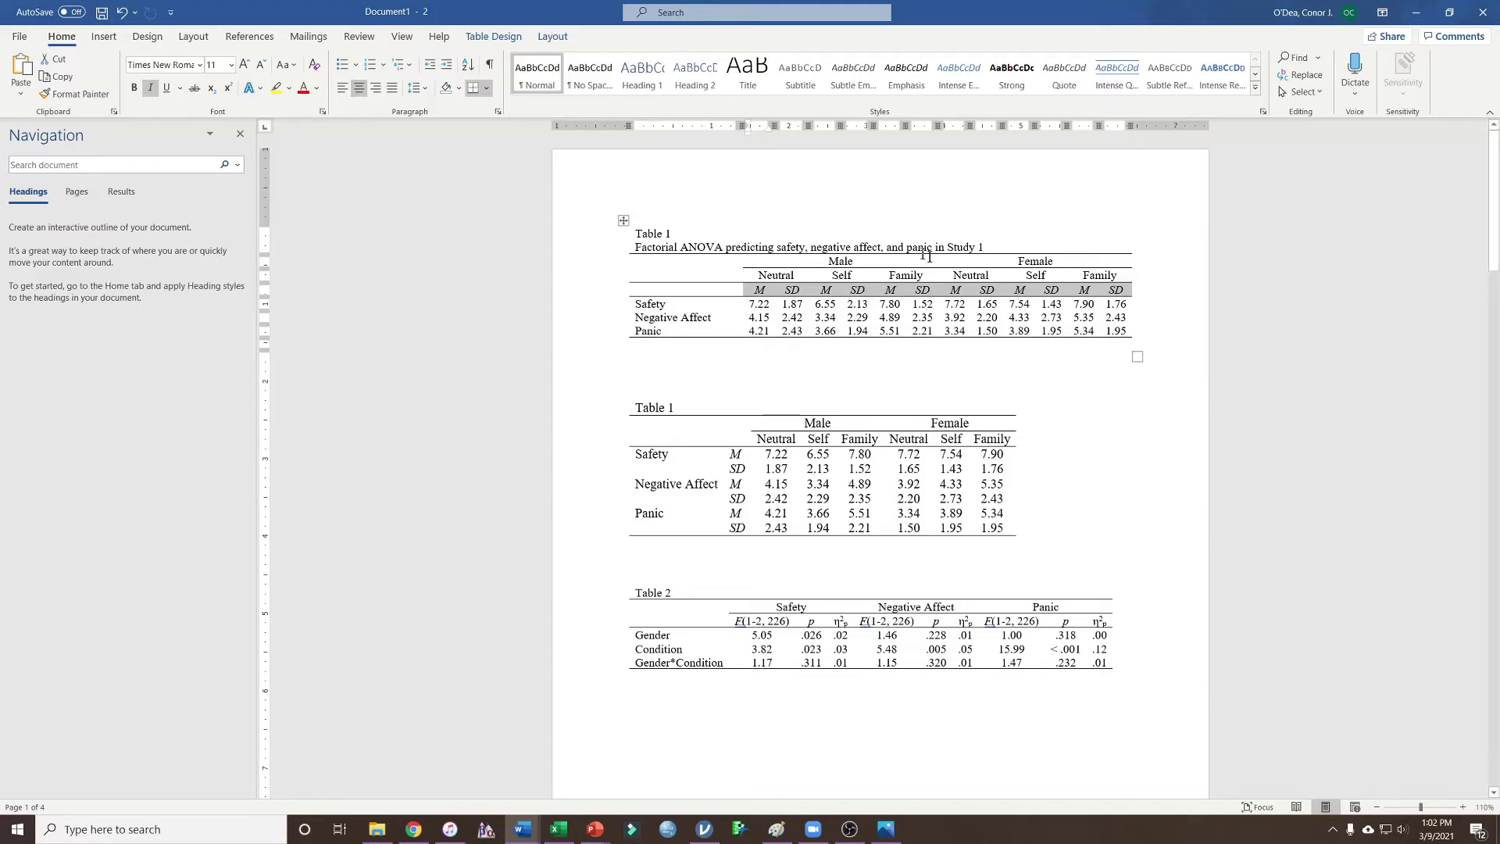
drag(990, 246, 717, 246)
click(716, 247)
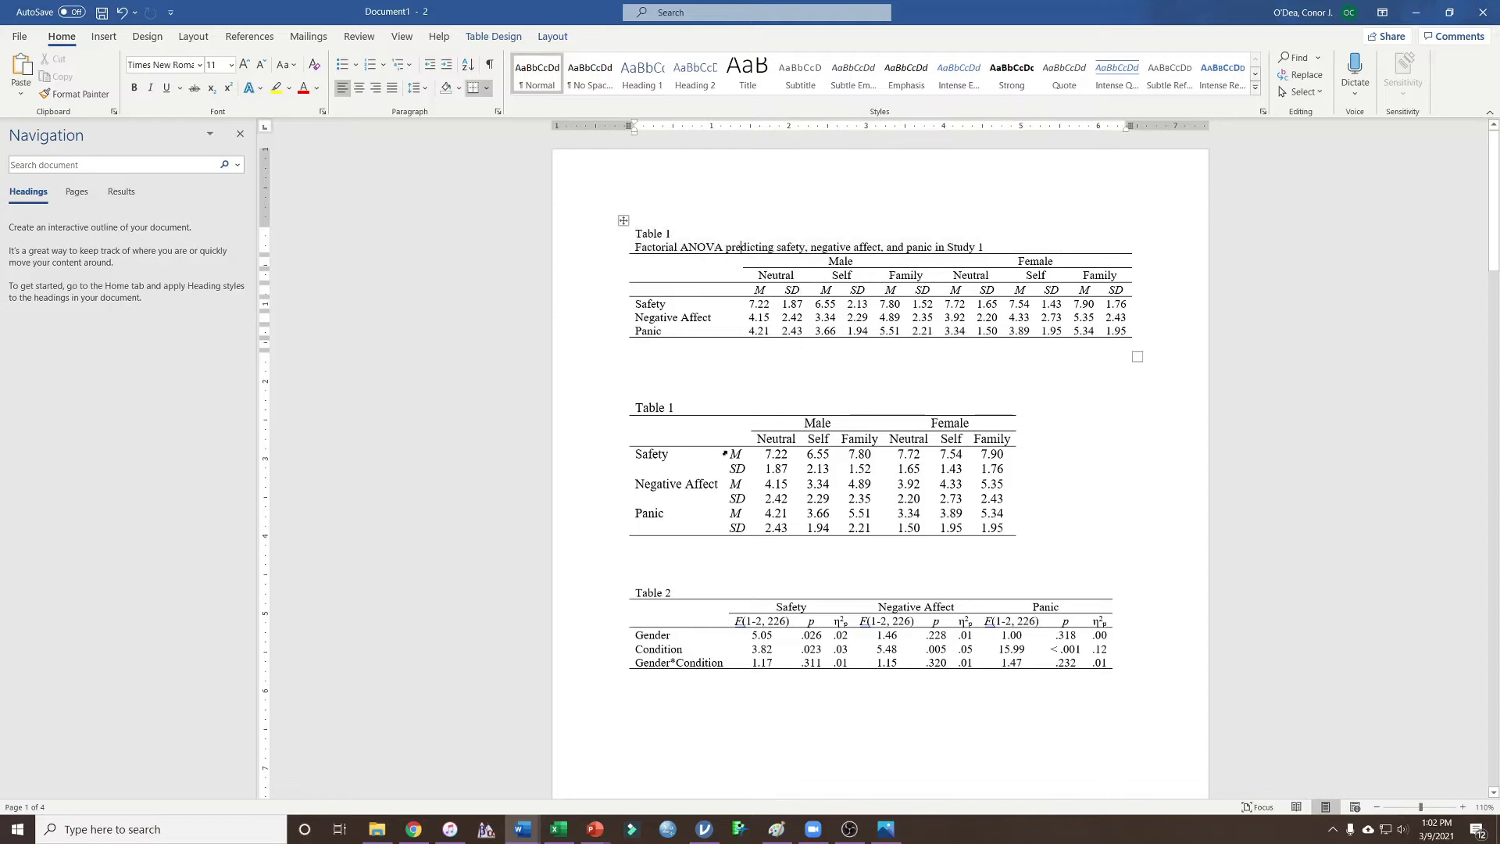
click(847, 698)
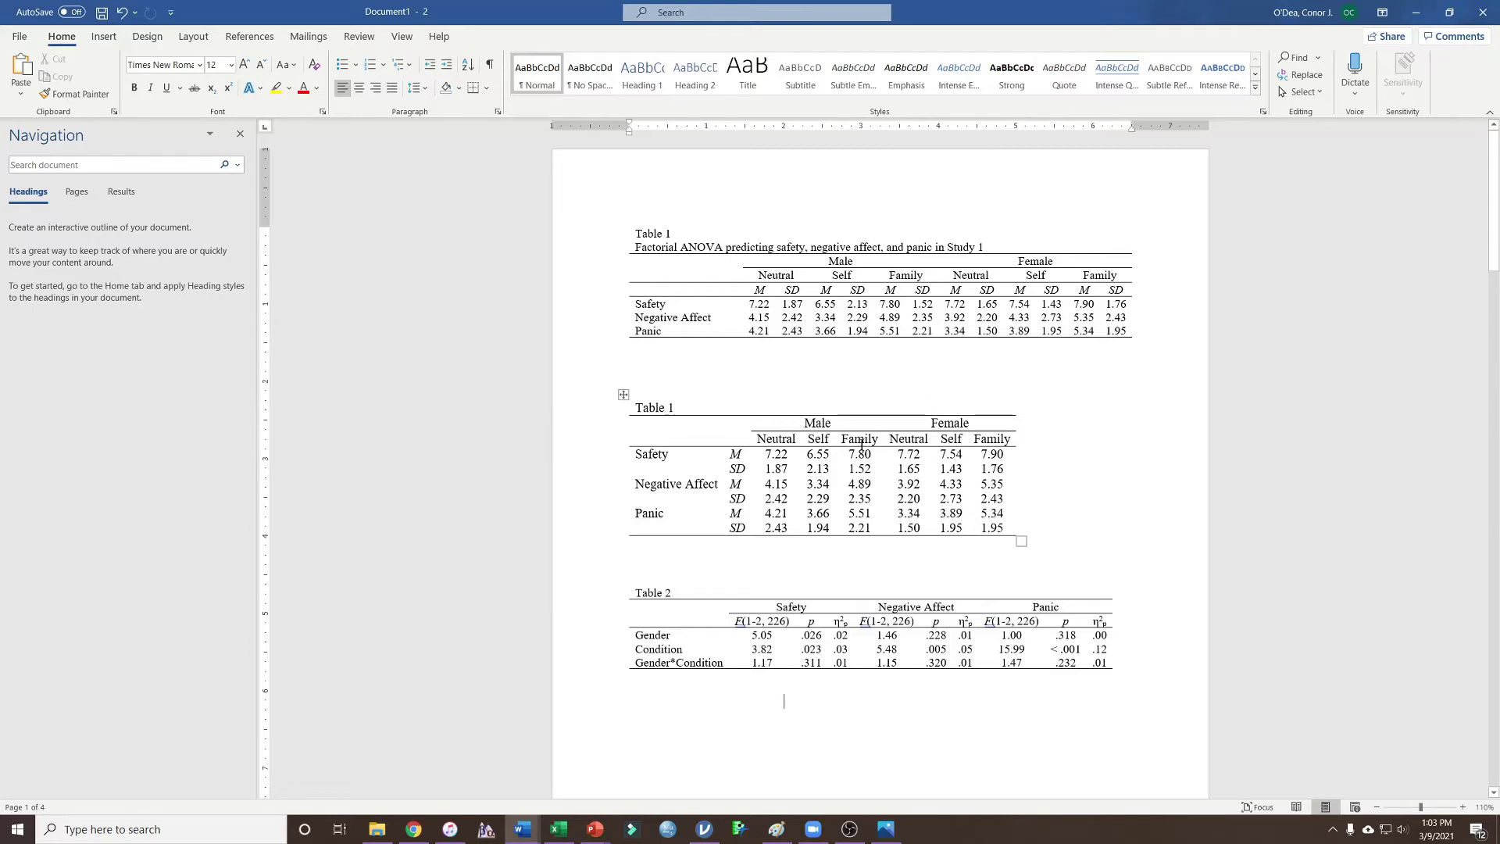
Step: Examine the second Table 1's gender and condition headings together with the means and standard deviations beneath them
click(823, 423)
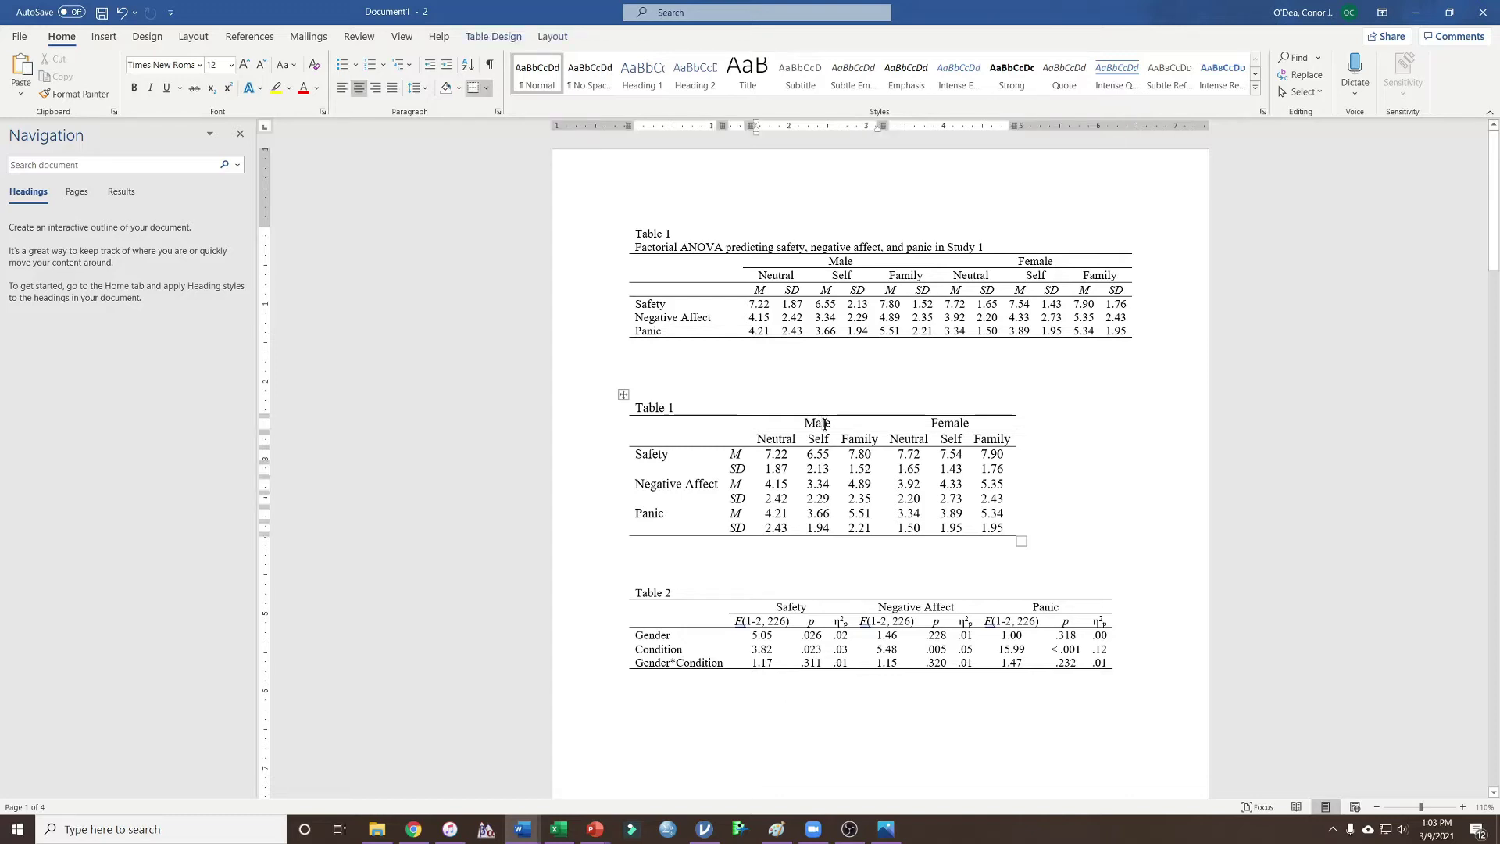
click(868, 438)
drag(848, 454, 872, 455)
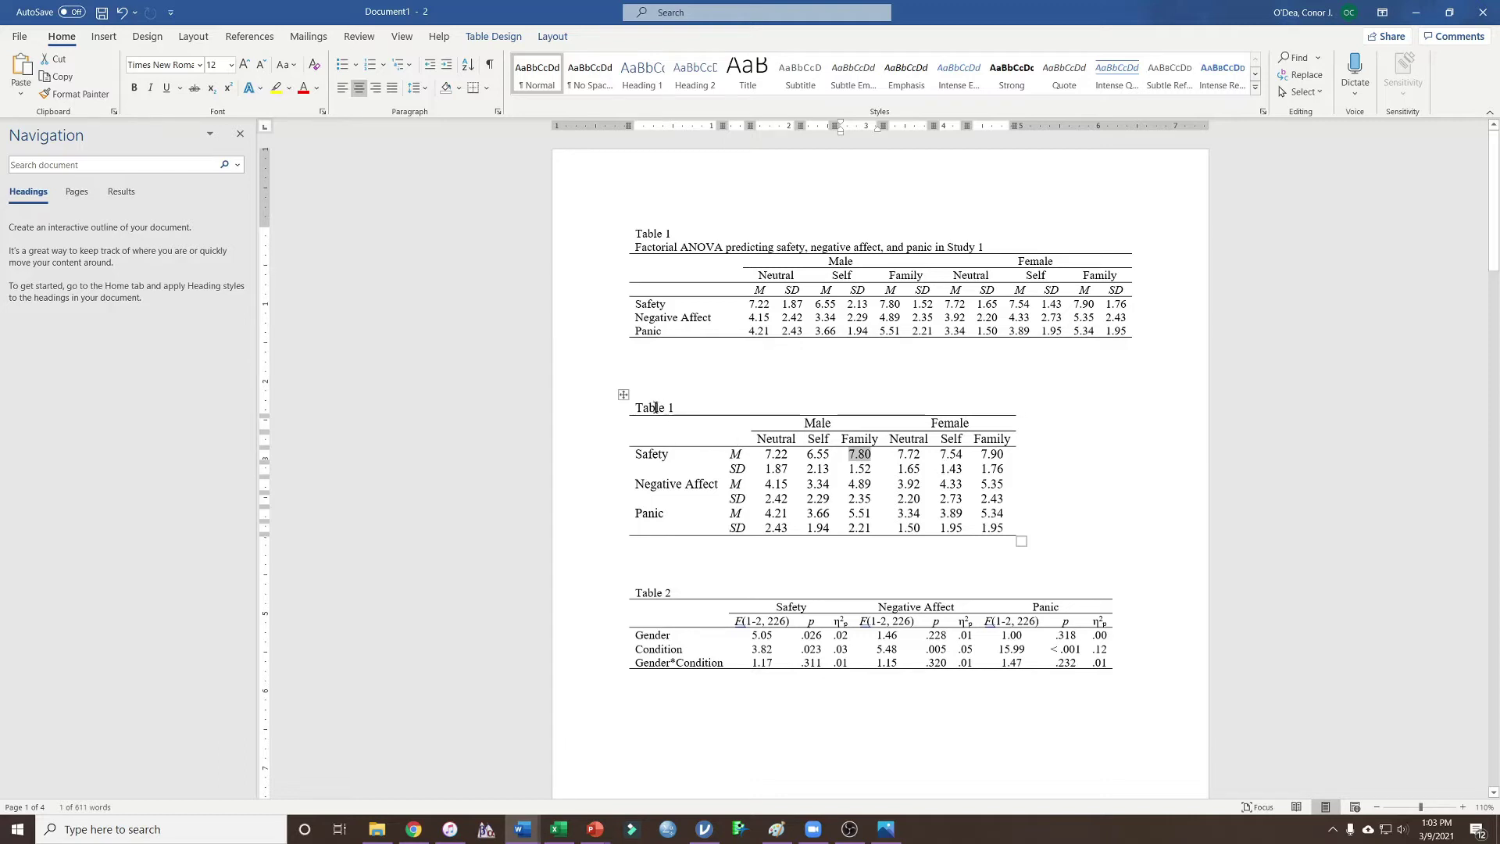
drag(785, 421, 961, 422)
drag(769, 443, 1008, 440)
drag(774, 457, 892, 466)
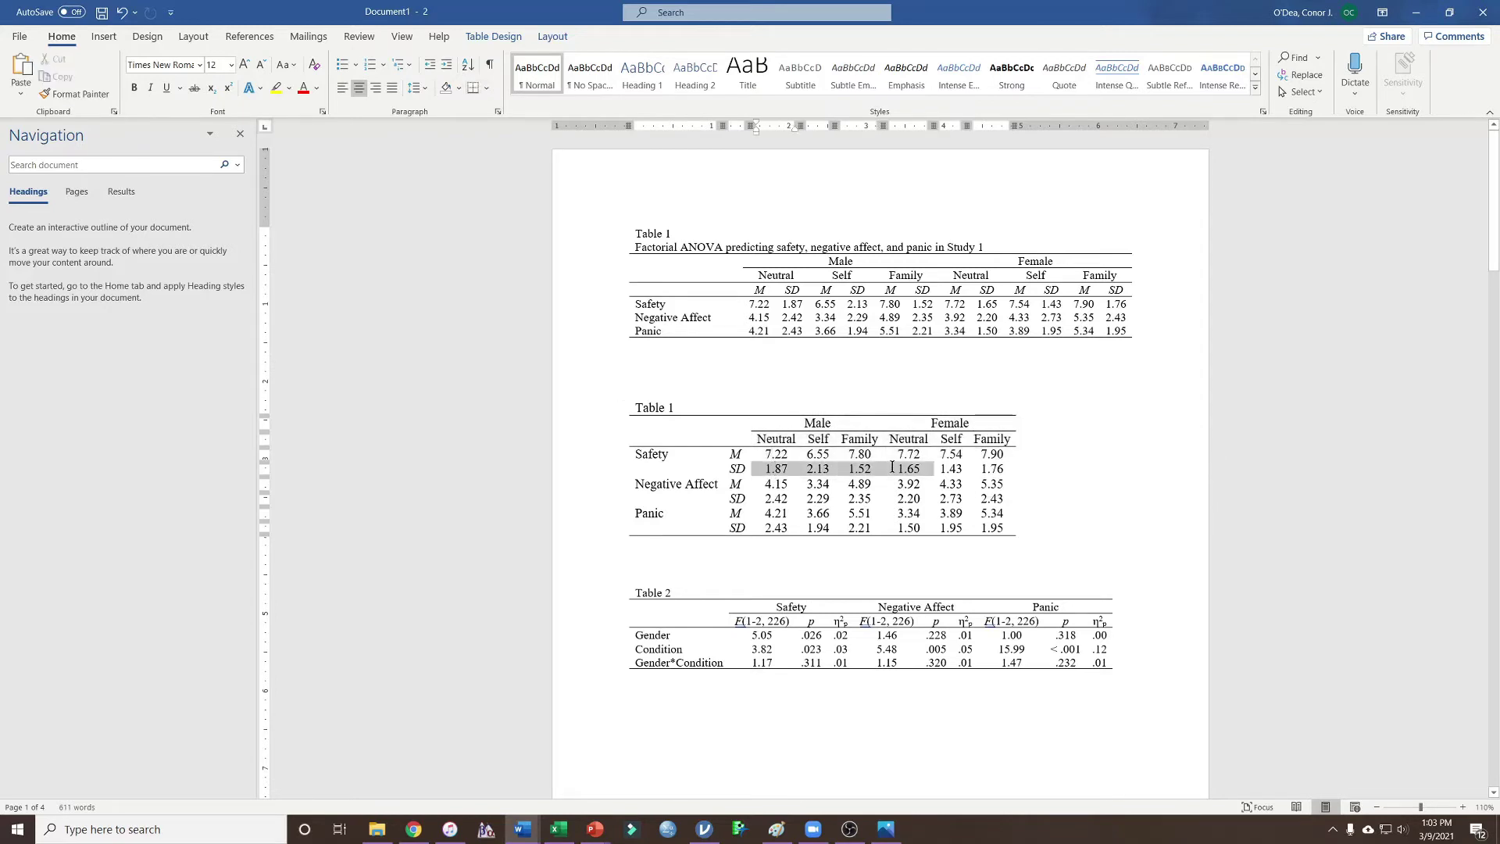
drag(774, 484, 838, 532)
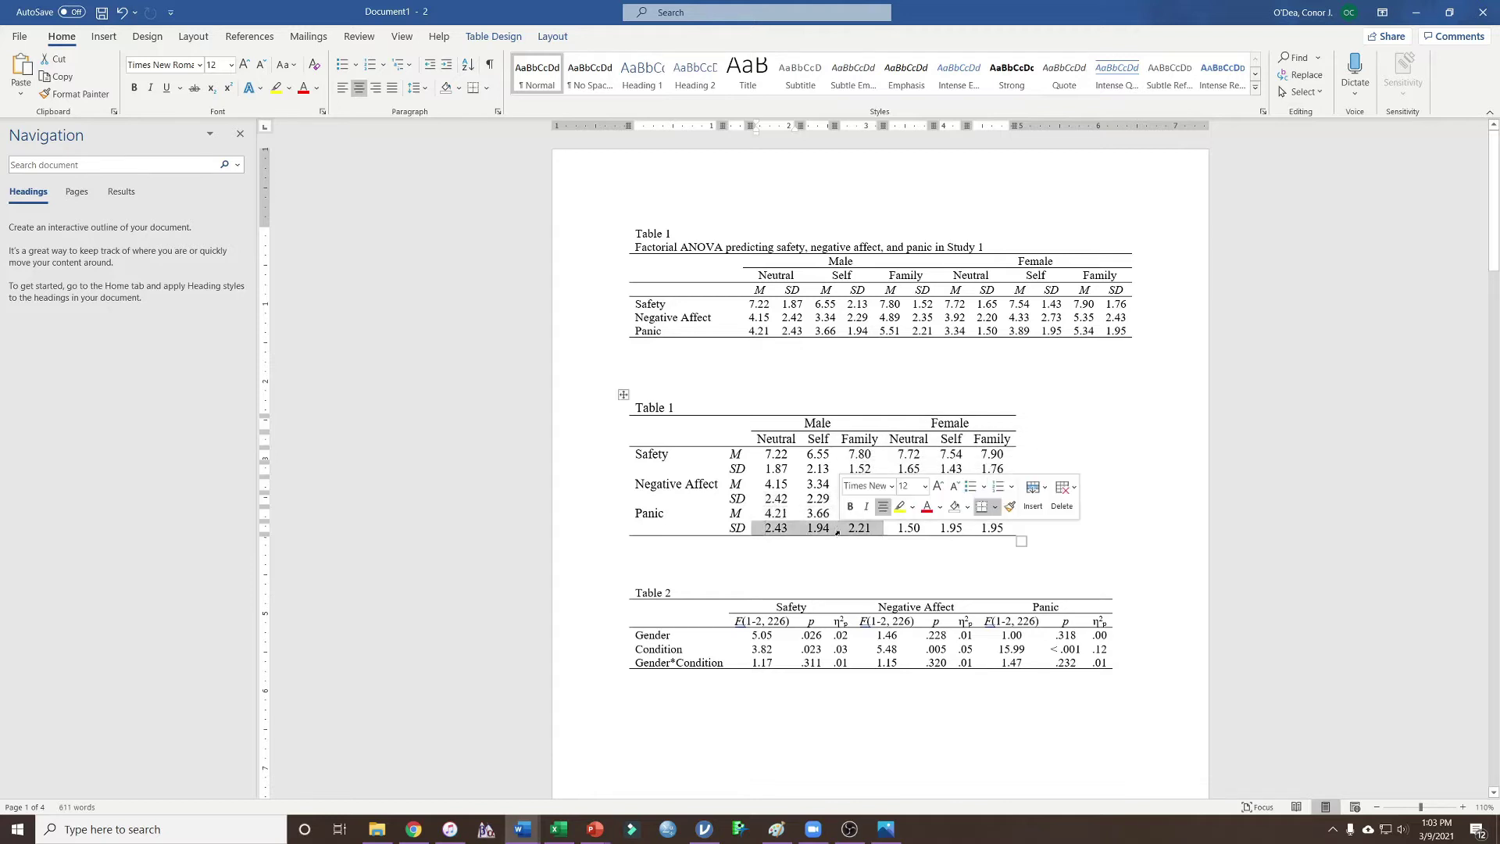
Step: Review the second Table 1's row labels and value cells, undoing any accidental change to them
drag(639, 407, 651, 528)
click(736, 438)
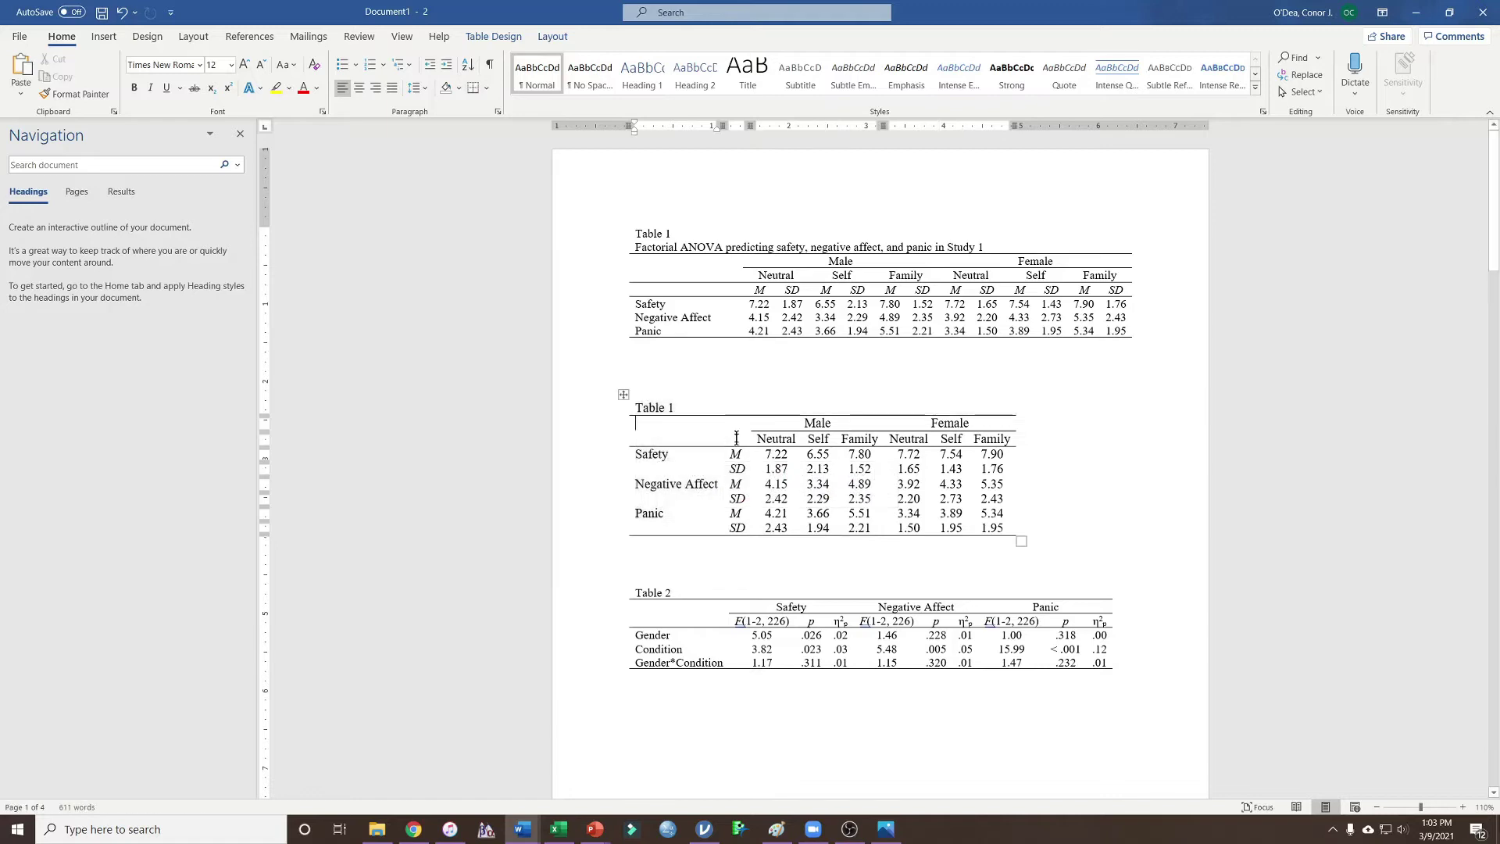
drag(737, 463, 770, 469)
key(ctrl+z)
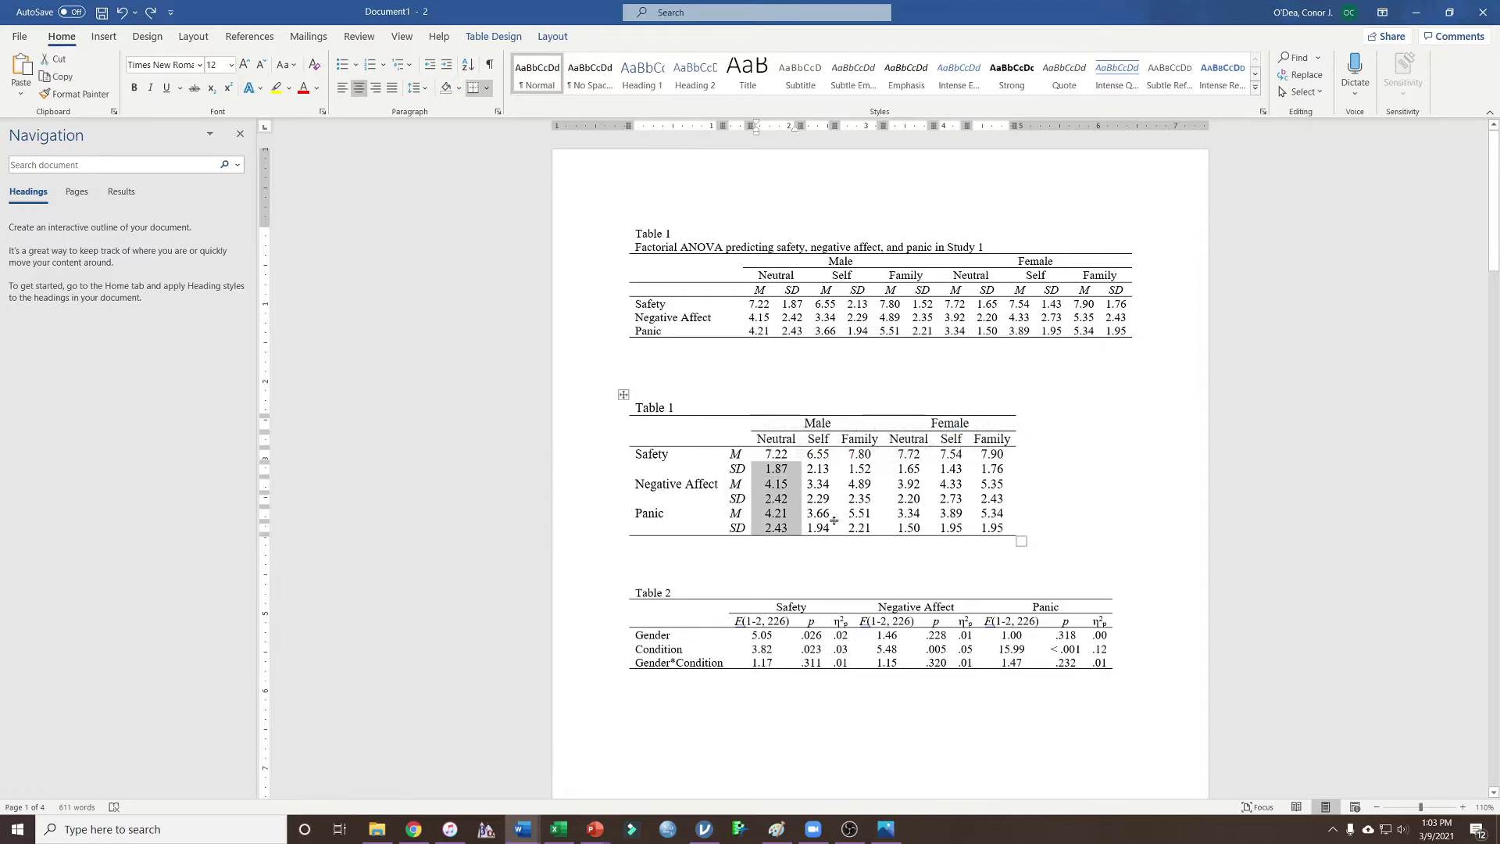
drag(832, 513, 994, 485)
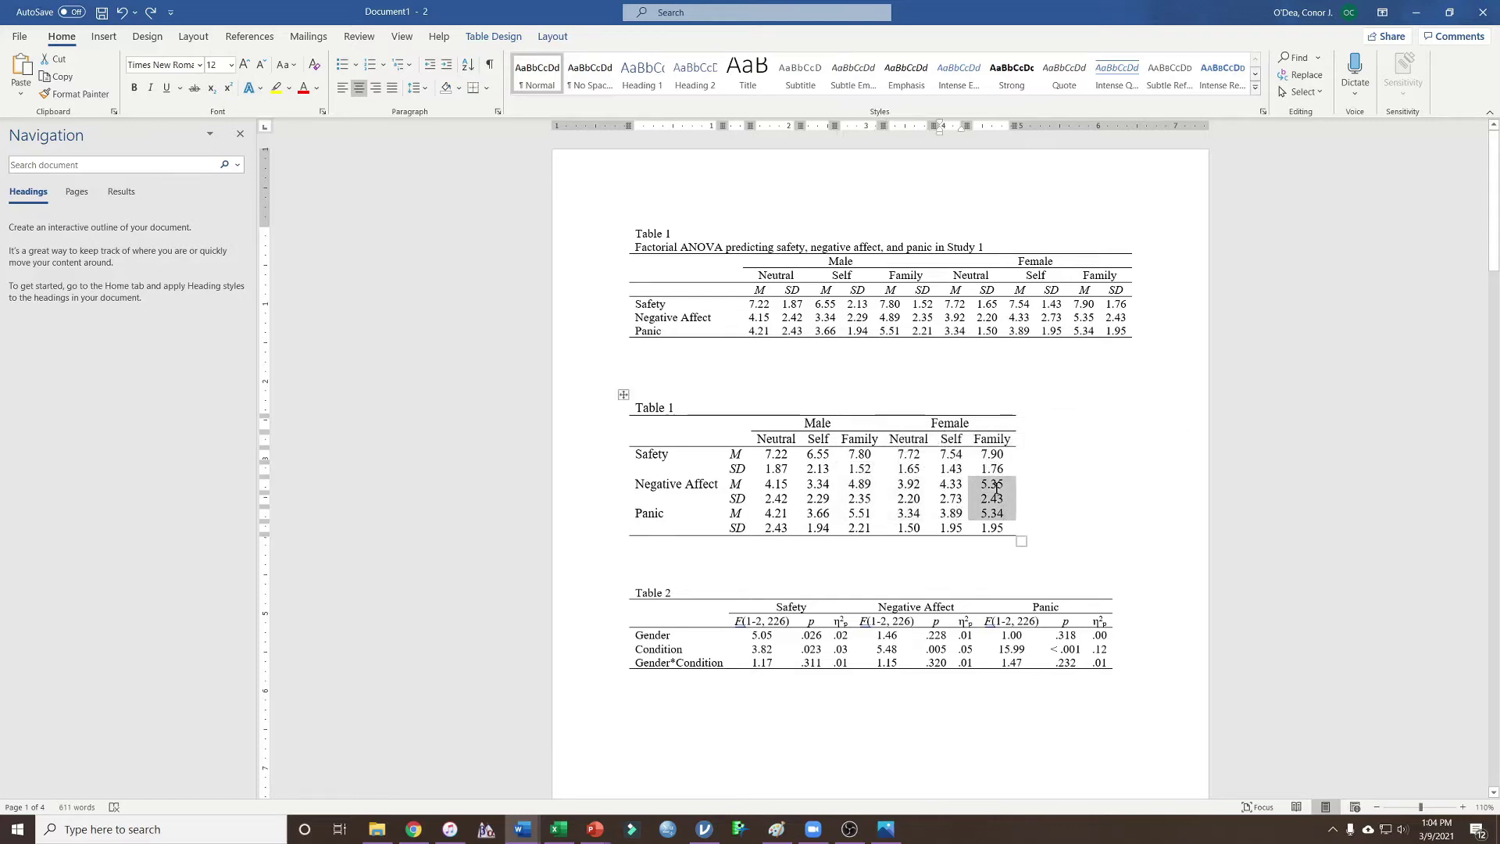
click(1087, 516)
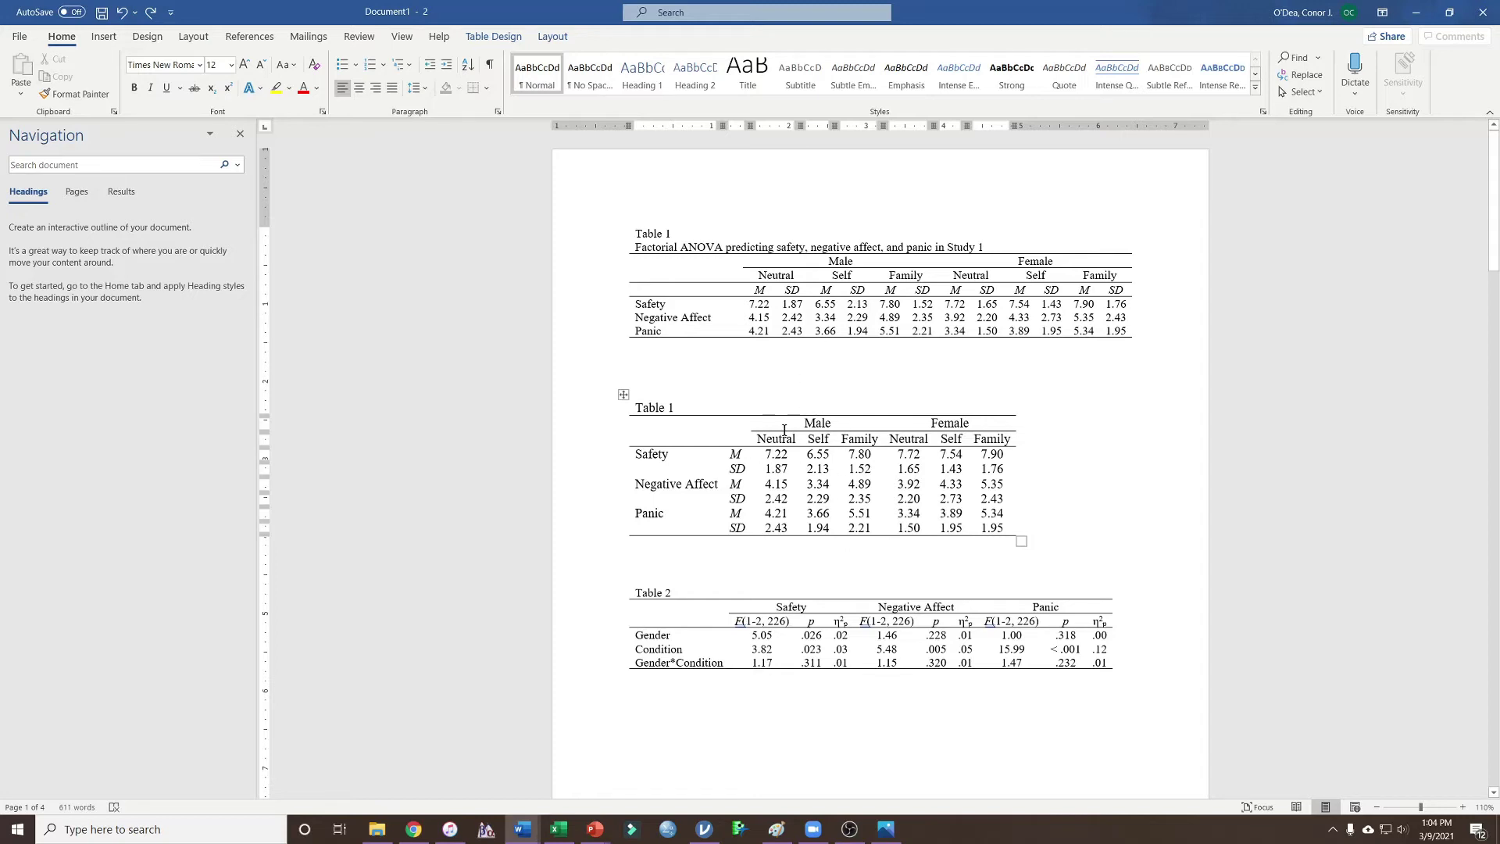
Step: Compare the first Table 1's title with the gender and condition headings of the second version
click(751, 383)
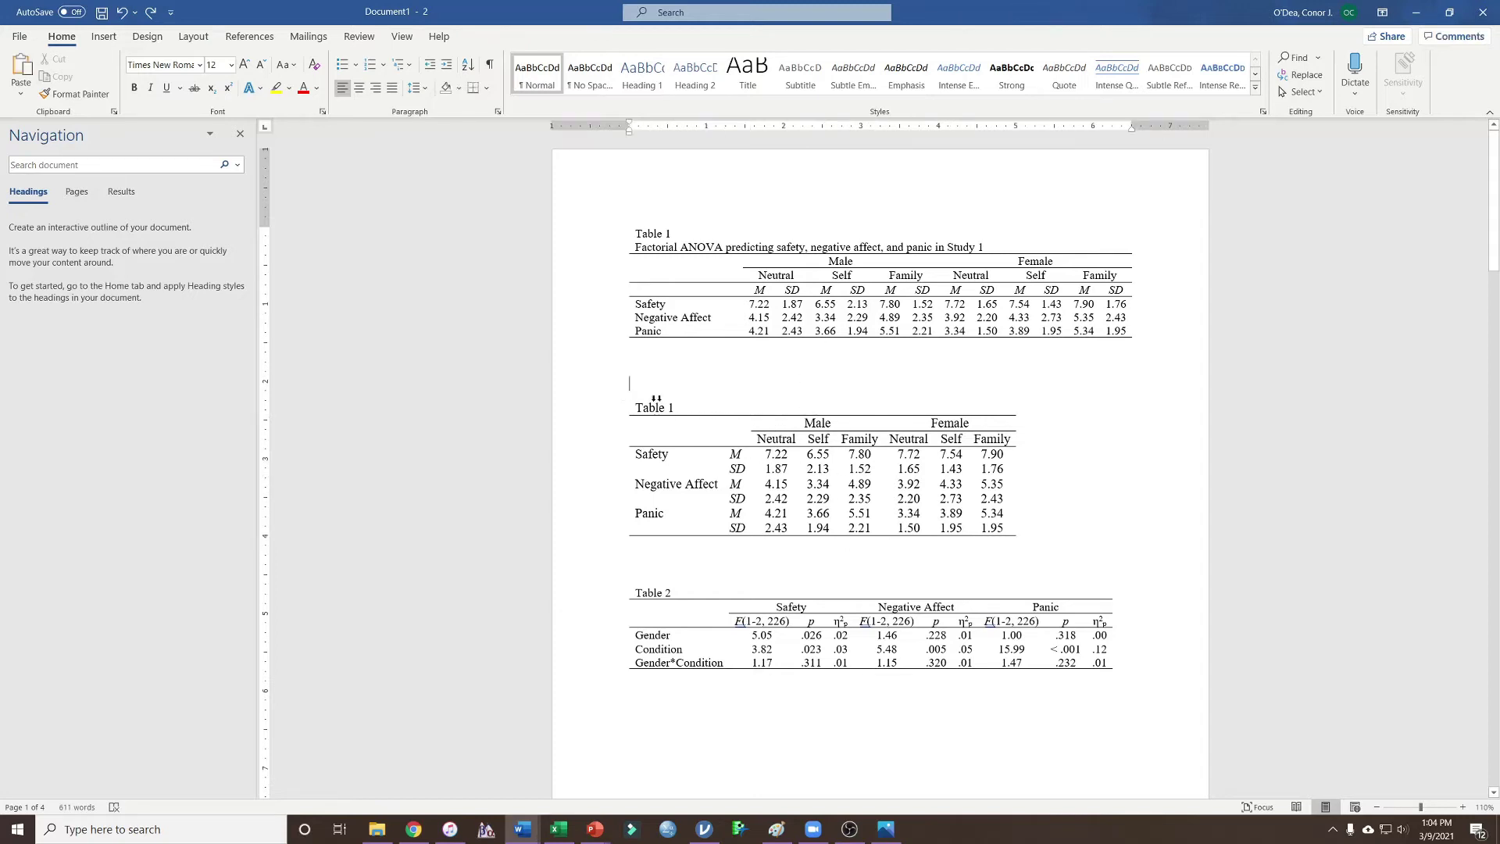
drag(659, 247, 1092, 250)
drag(805, 428, 754, 440)
drag(948, 424, 986, 440)
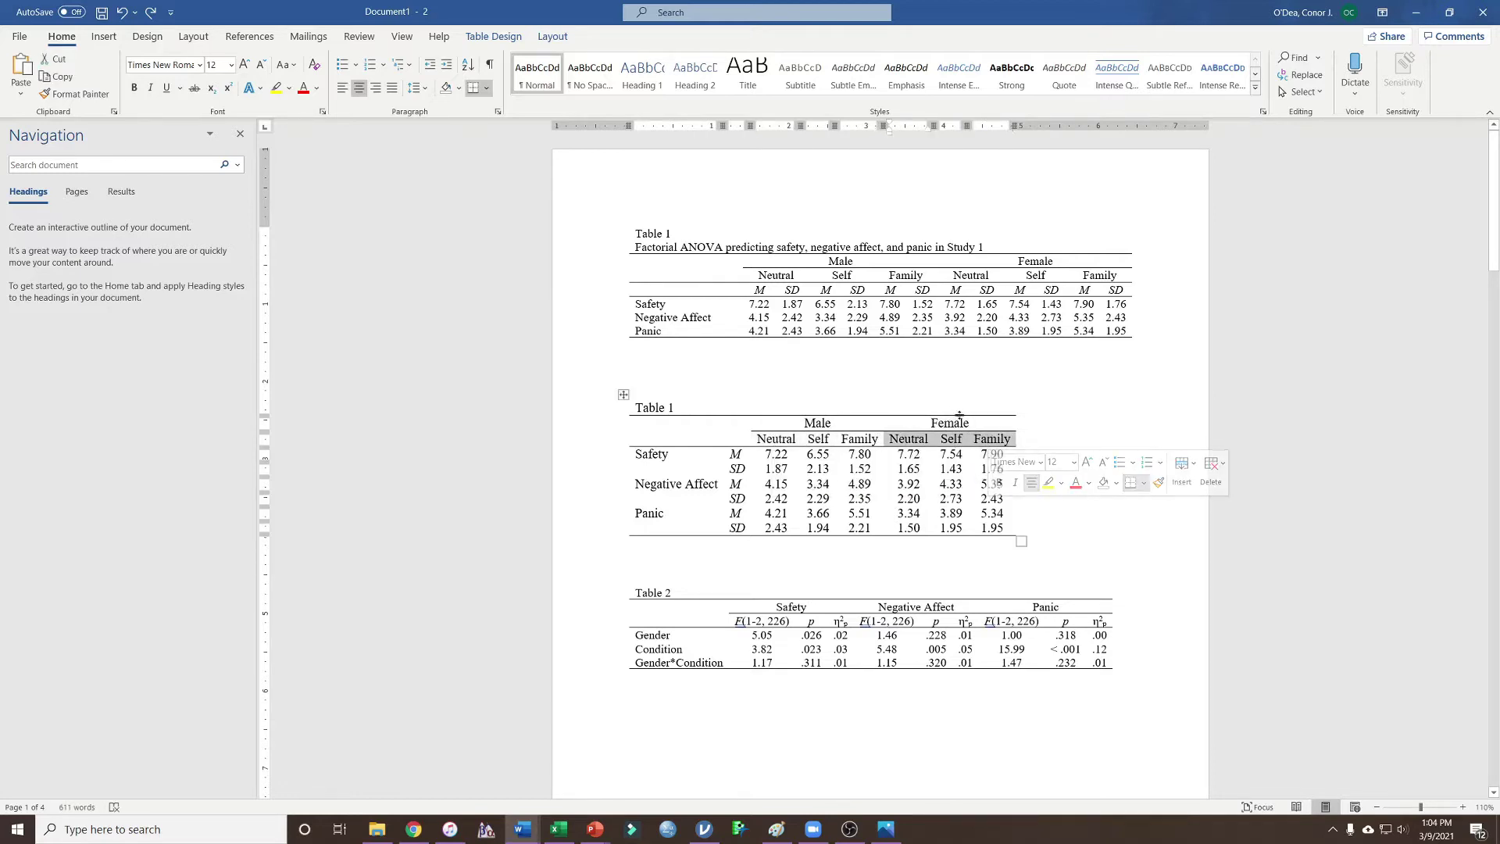
click(891, 458)
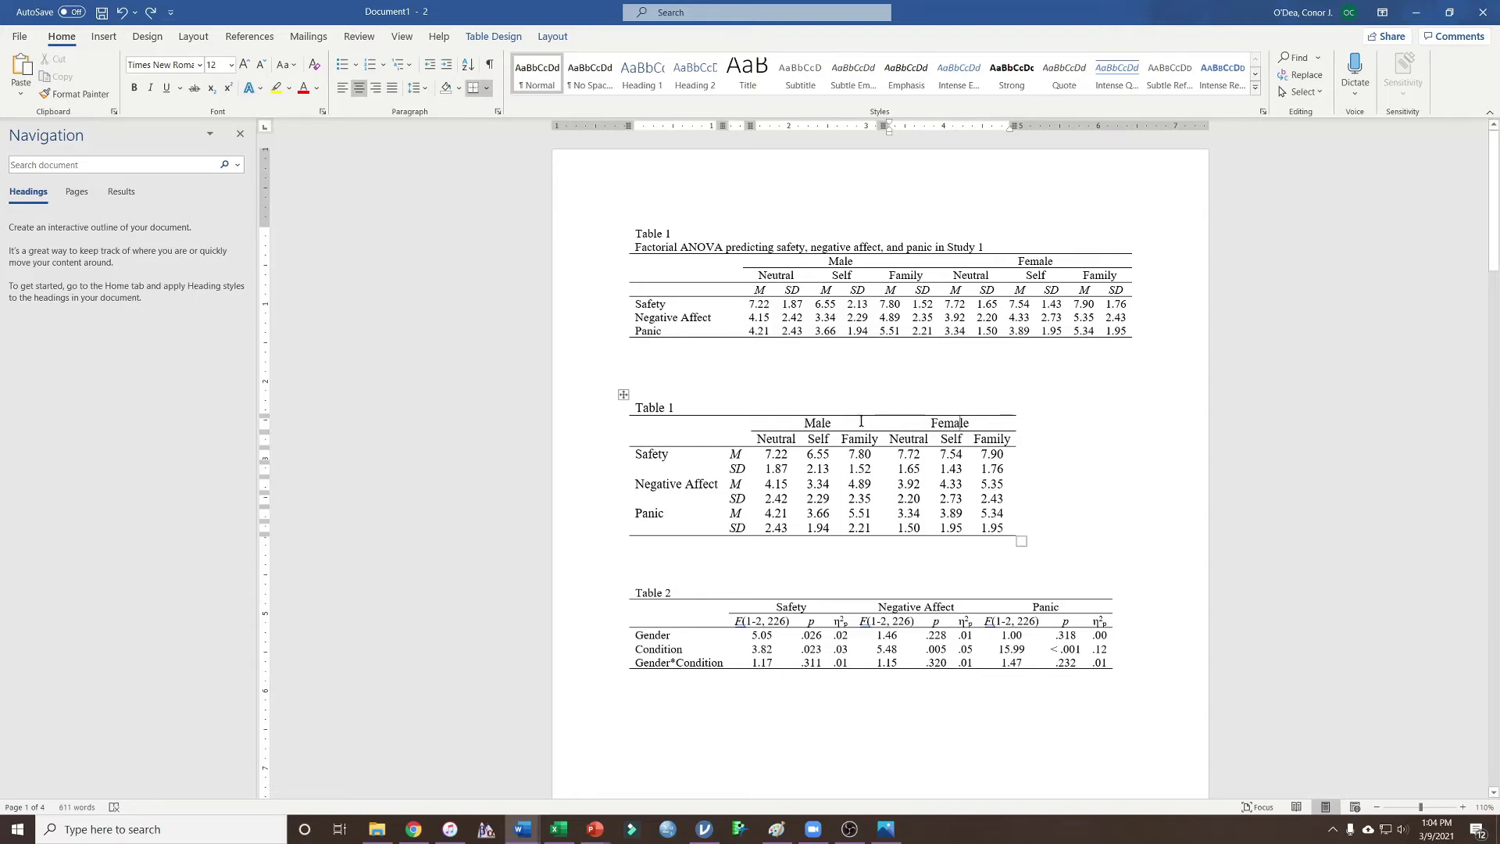
click(791, 440)
Step: Examine the Safety, Negative Affect and Panic column headings in Table 2
click(779, 611)
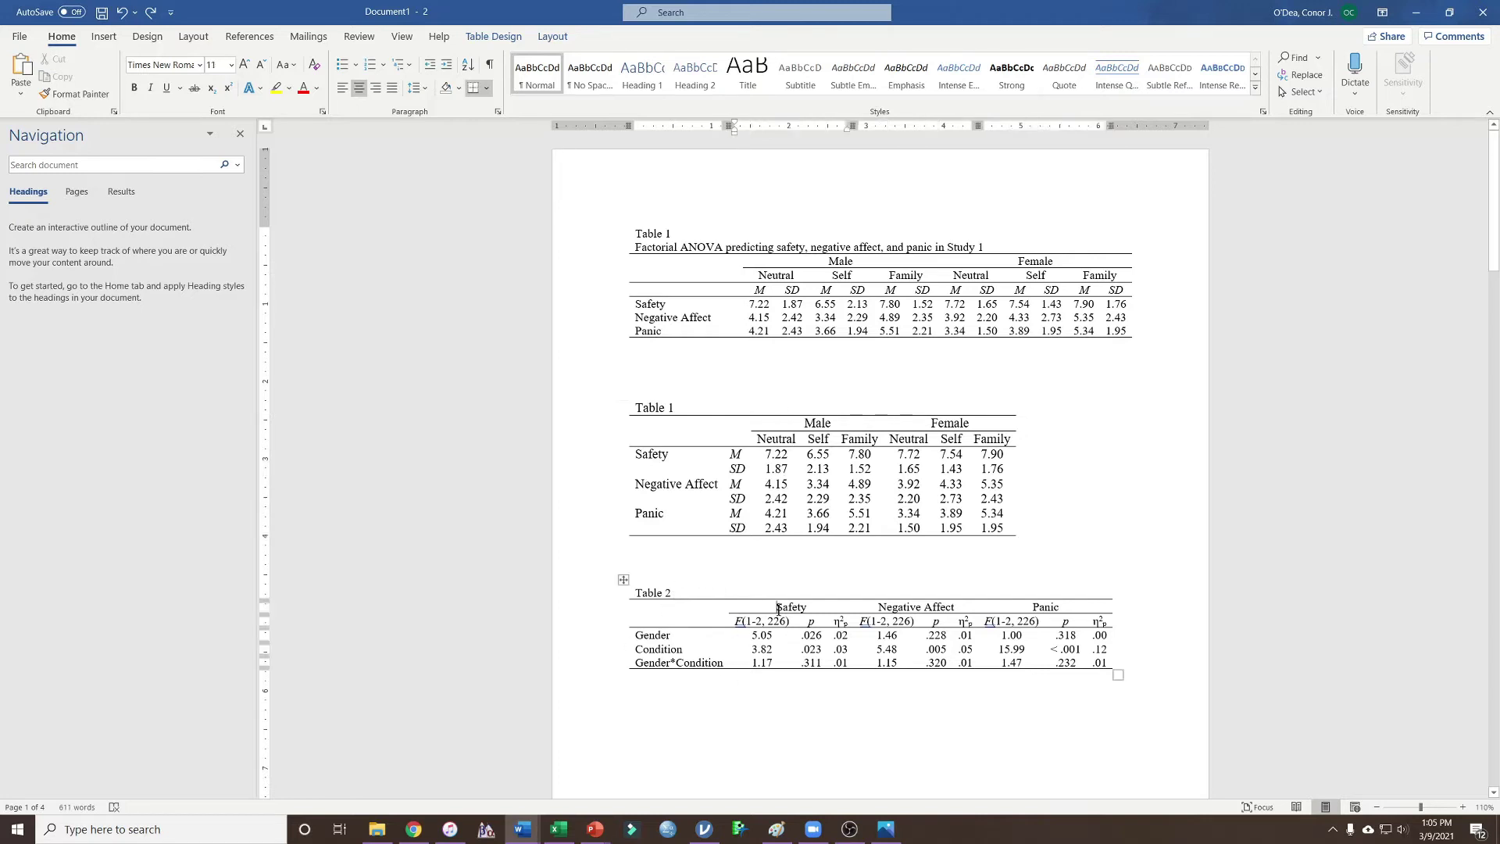
double_click(786, 608)
click(923, 607)
click(1055, 606)
click(819, 607)
click(907, 607)
Step: Read the Gender, Condition and Gender*Condition rows across all three outcomes in Table 2
drag(639, 634, 1093, 640)
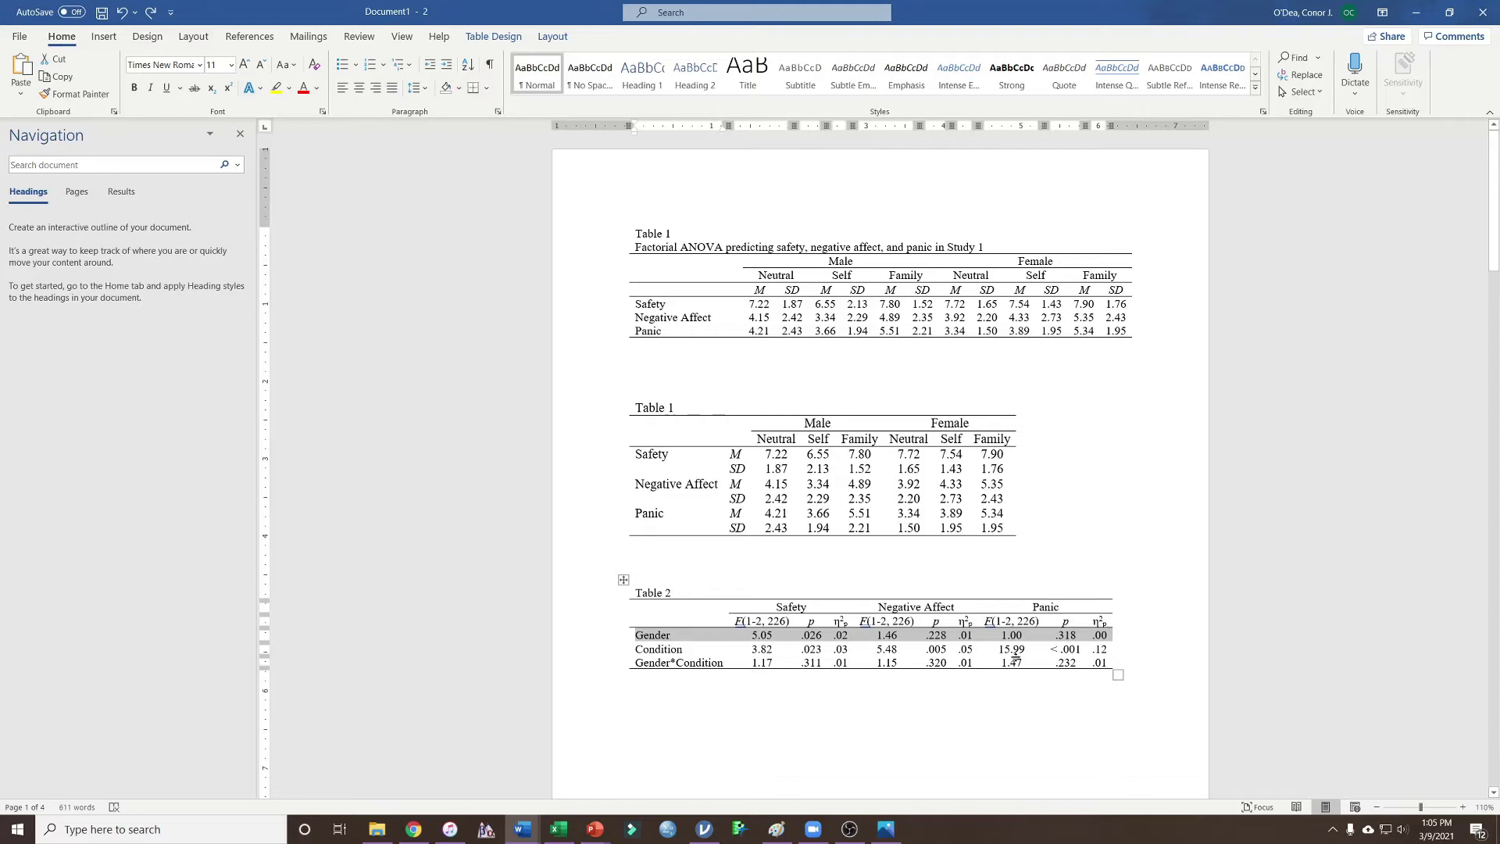
click(661, 663)
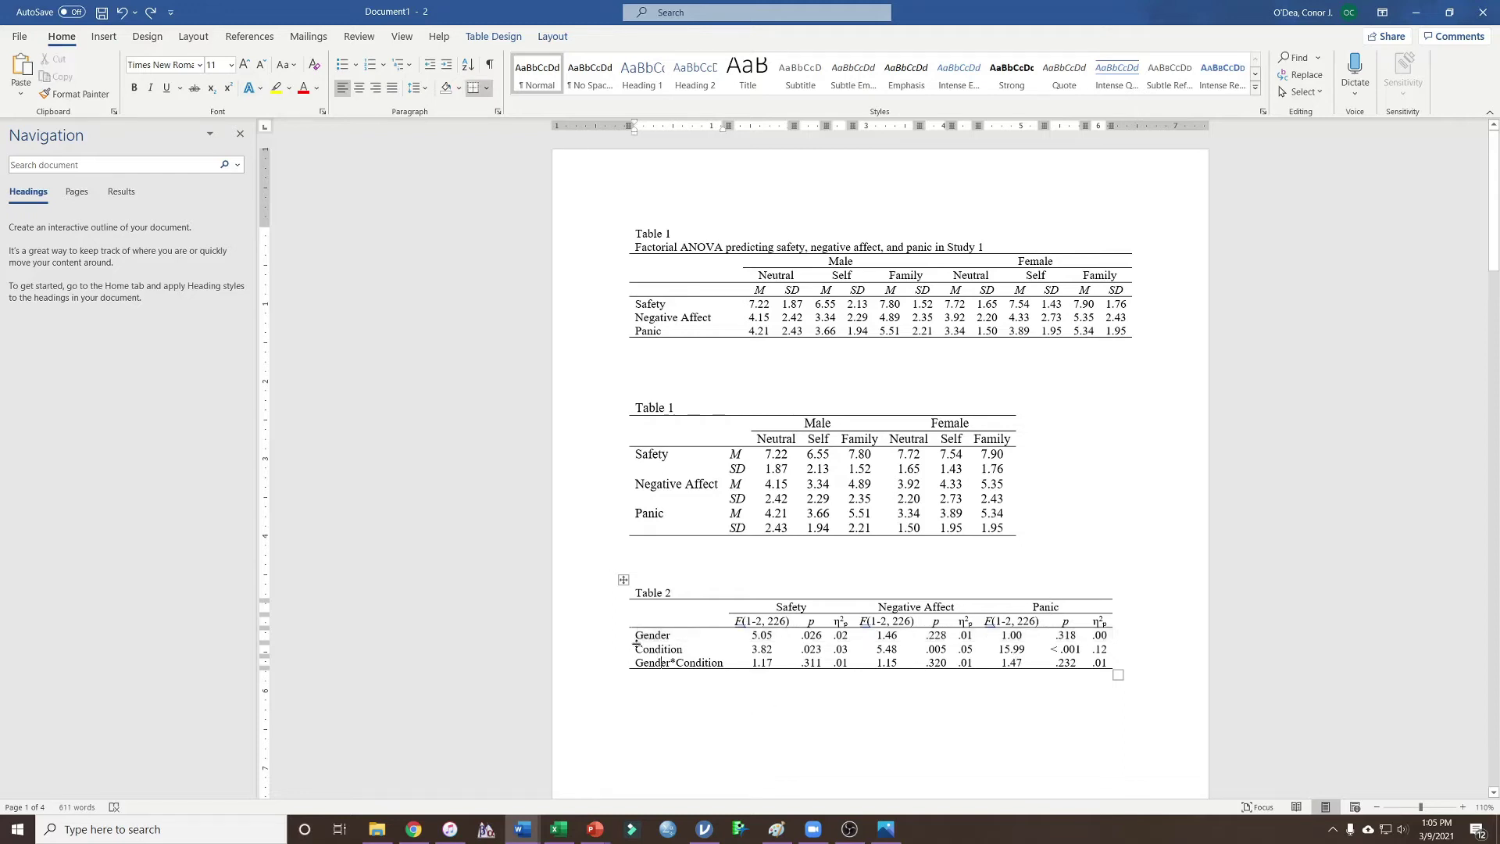
drag(639, 655, 1110, 649)
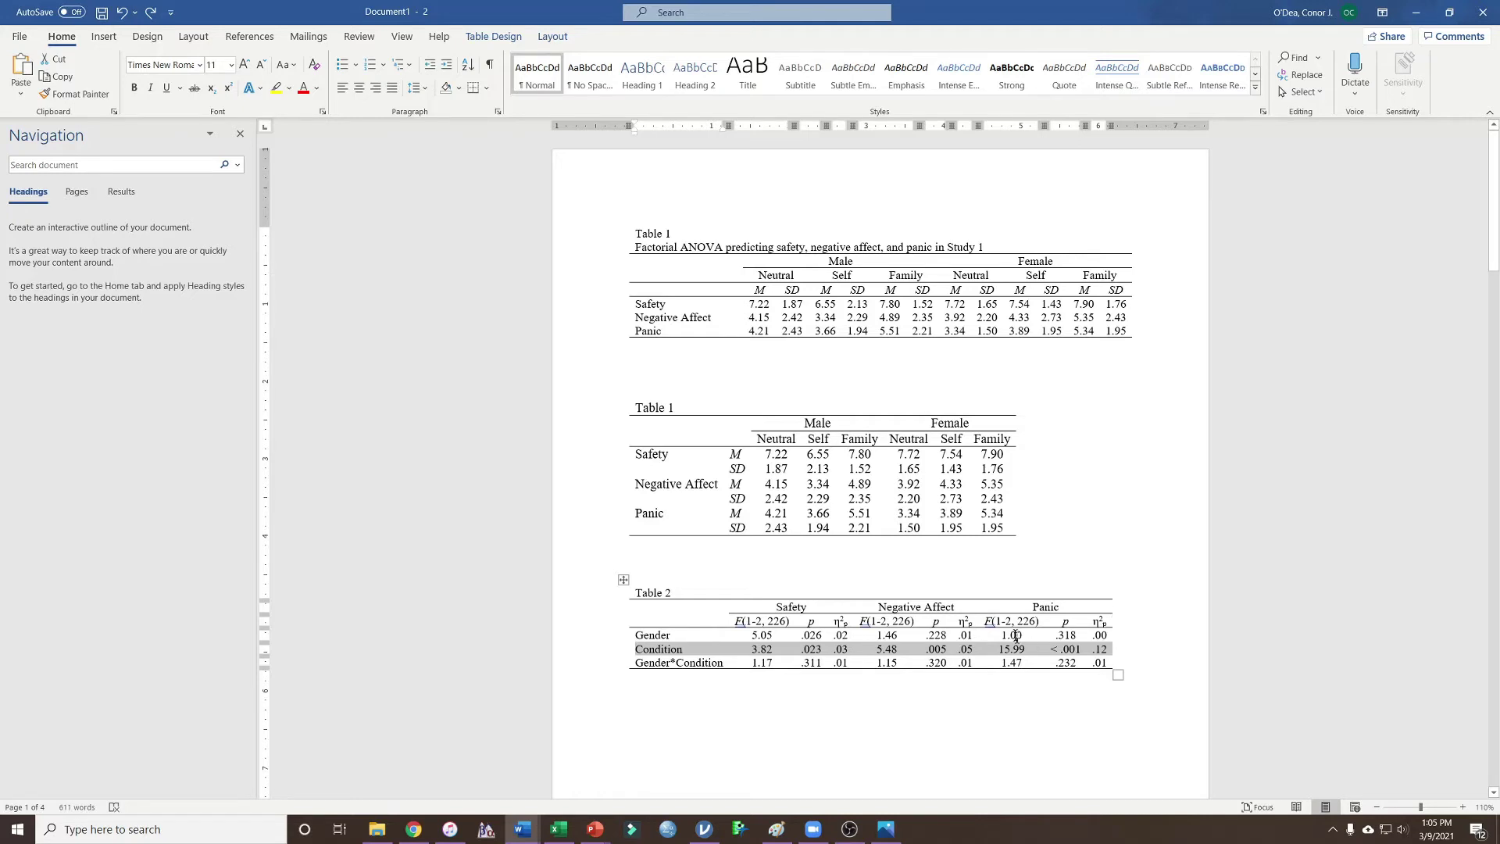
click(651, 632)
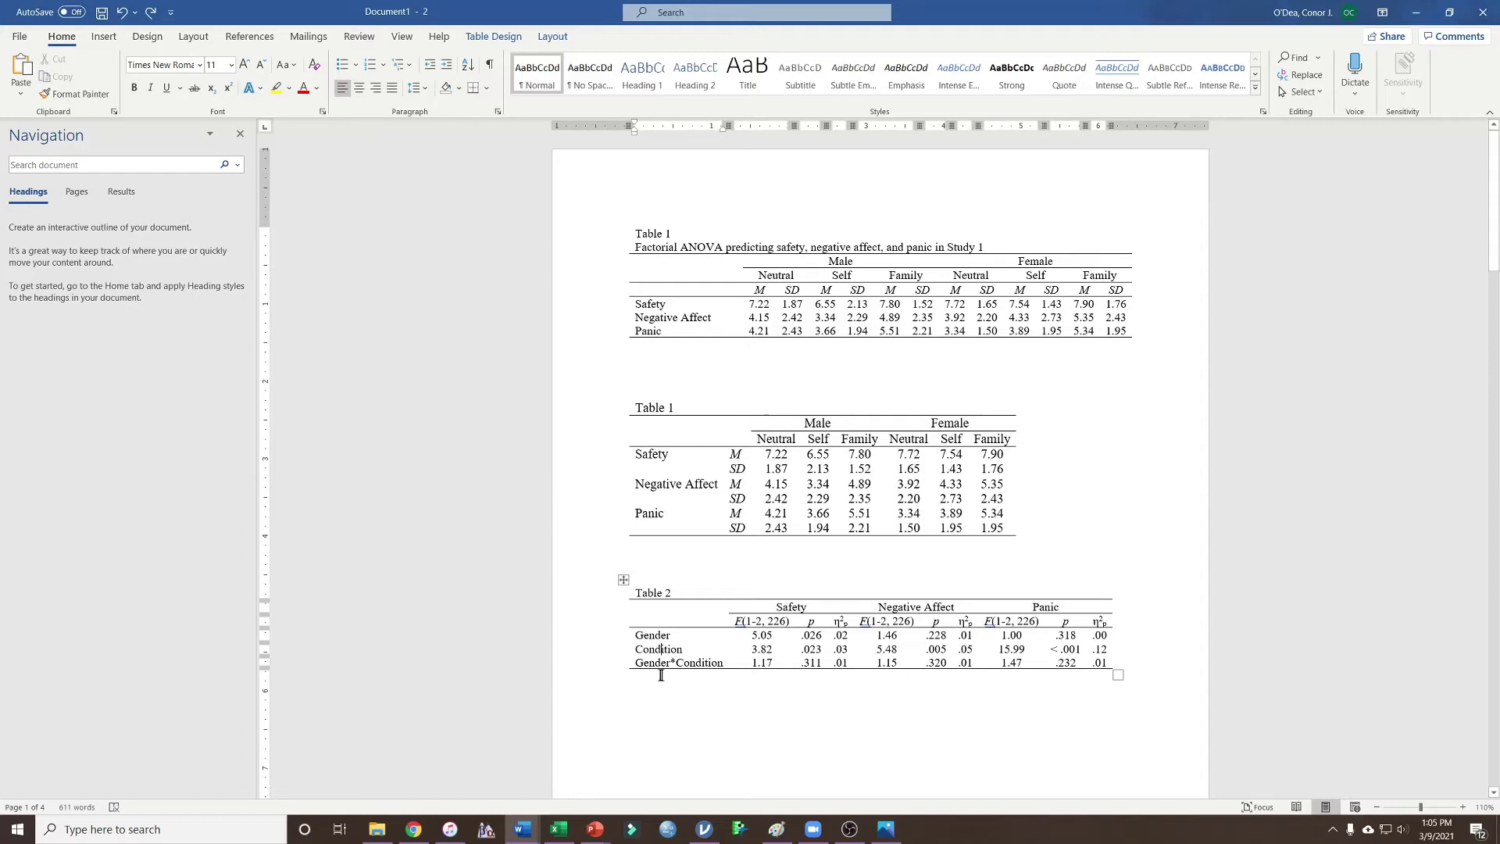
drag(653, 663, 1098, 662)
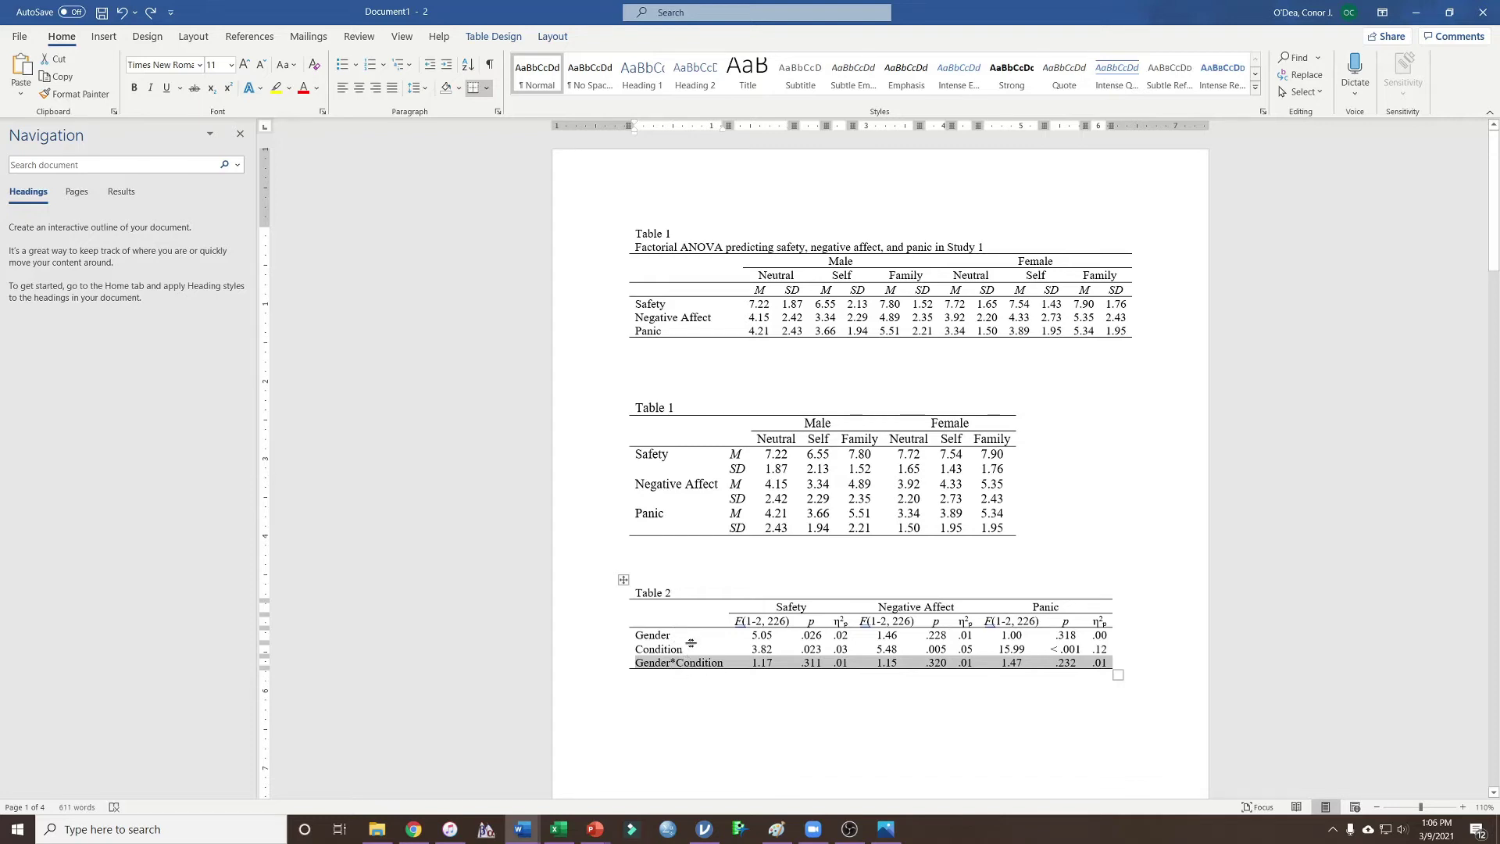
click(686, 649)
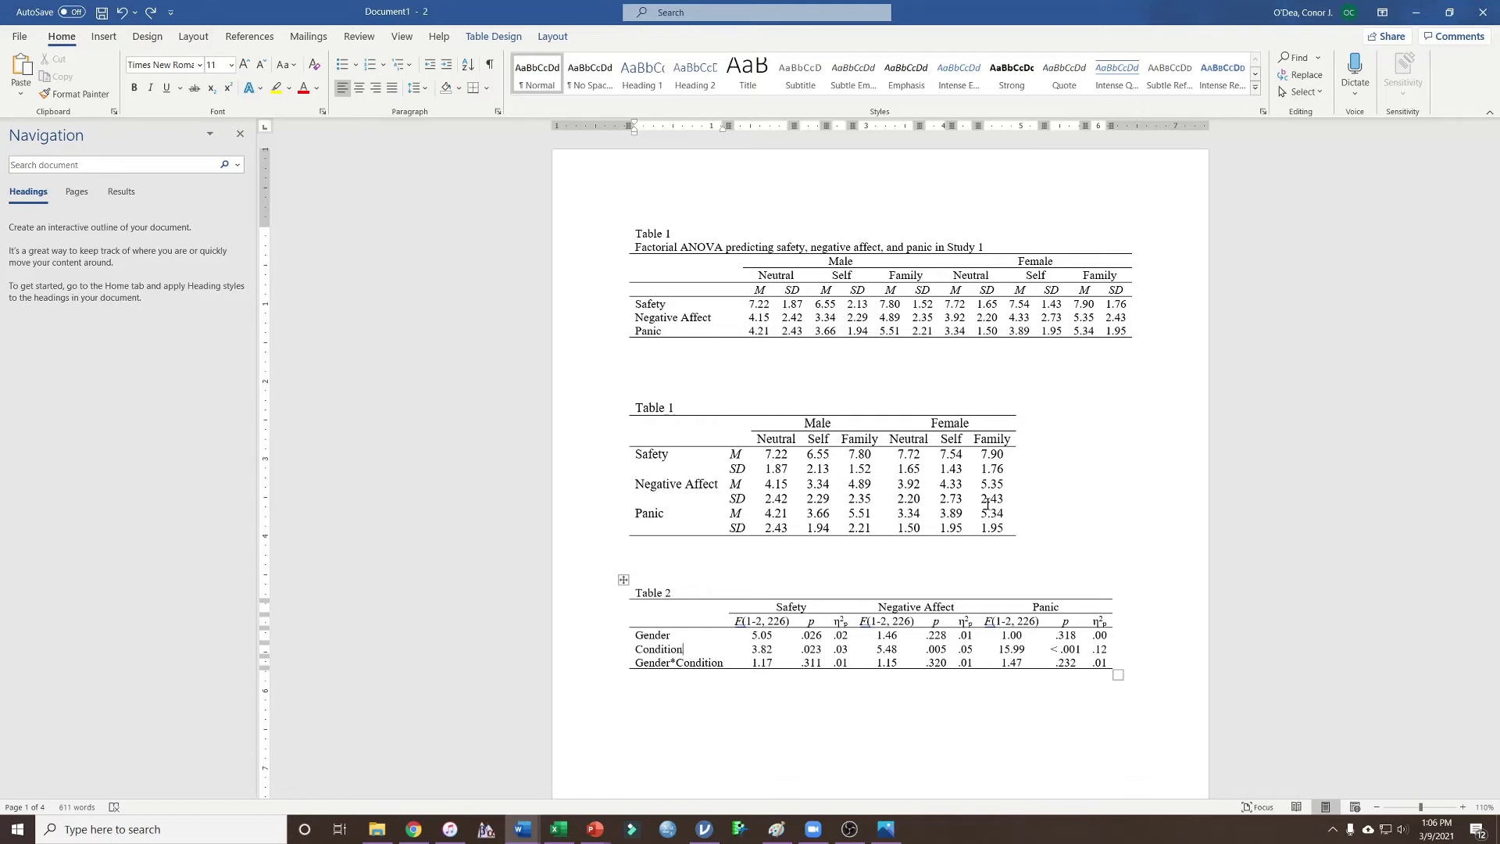
Step: Review the two main-effect rows, Gender and Condition, across Table 2 again
click(625, 635)
click(664, 636)
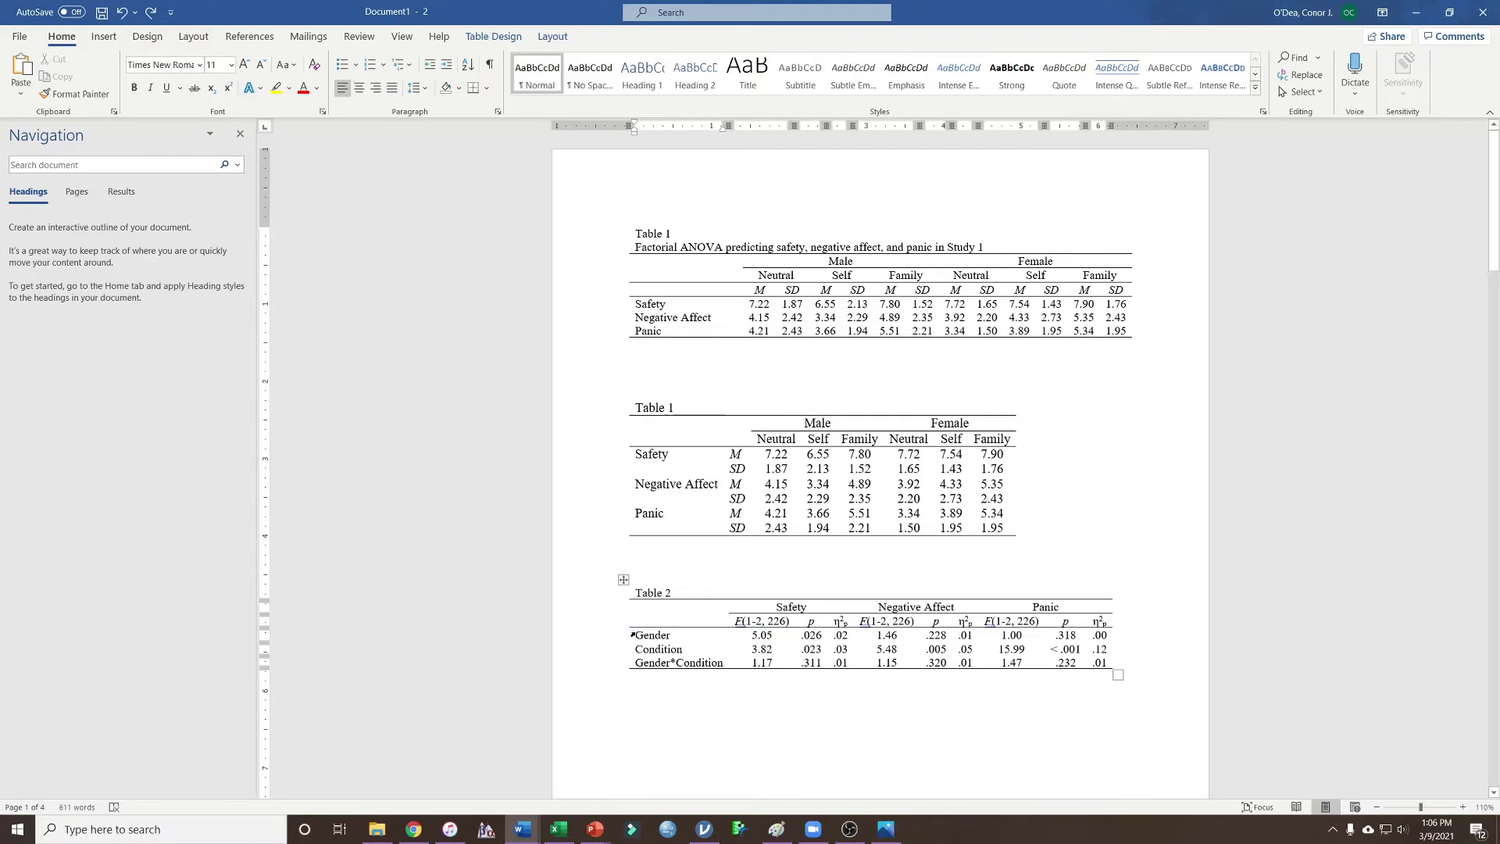
drag(667, 637, 1119, 638)
drag(672, 655, 1109, 653)
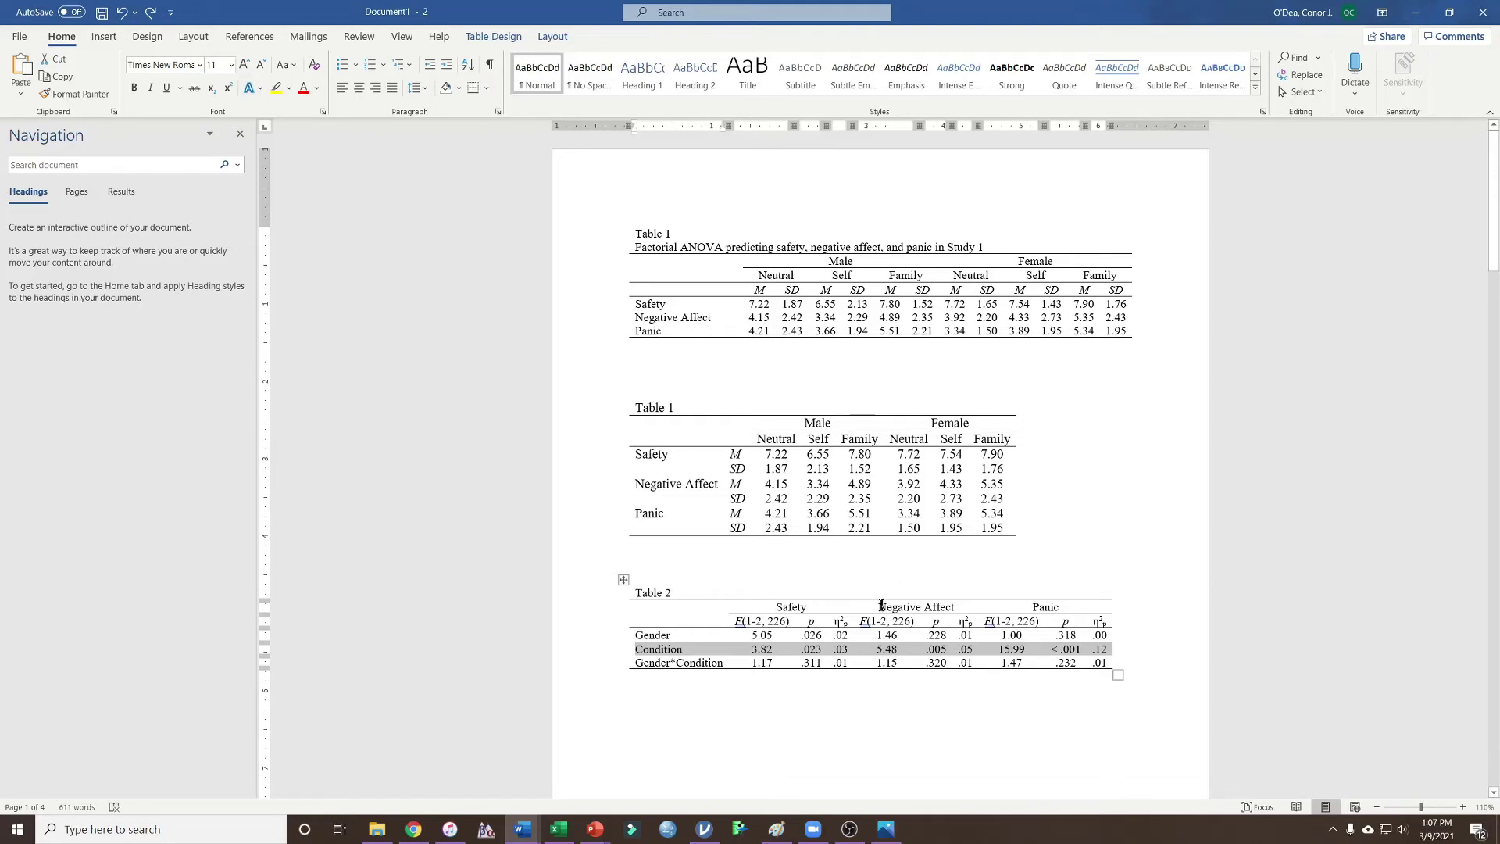
Step: Examine the Marginal column and the Marginal row labels in the Table 1 on page 2
scroll(882, 606, down, 1)
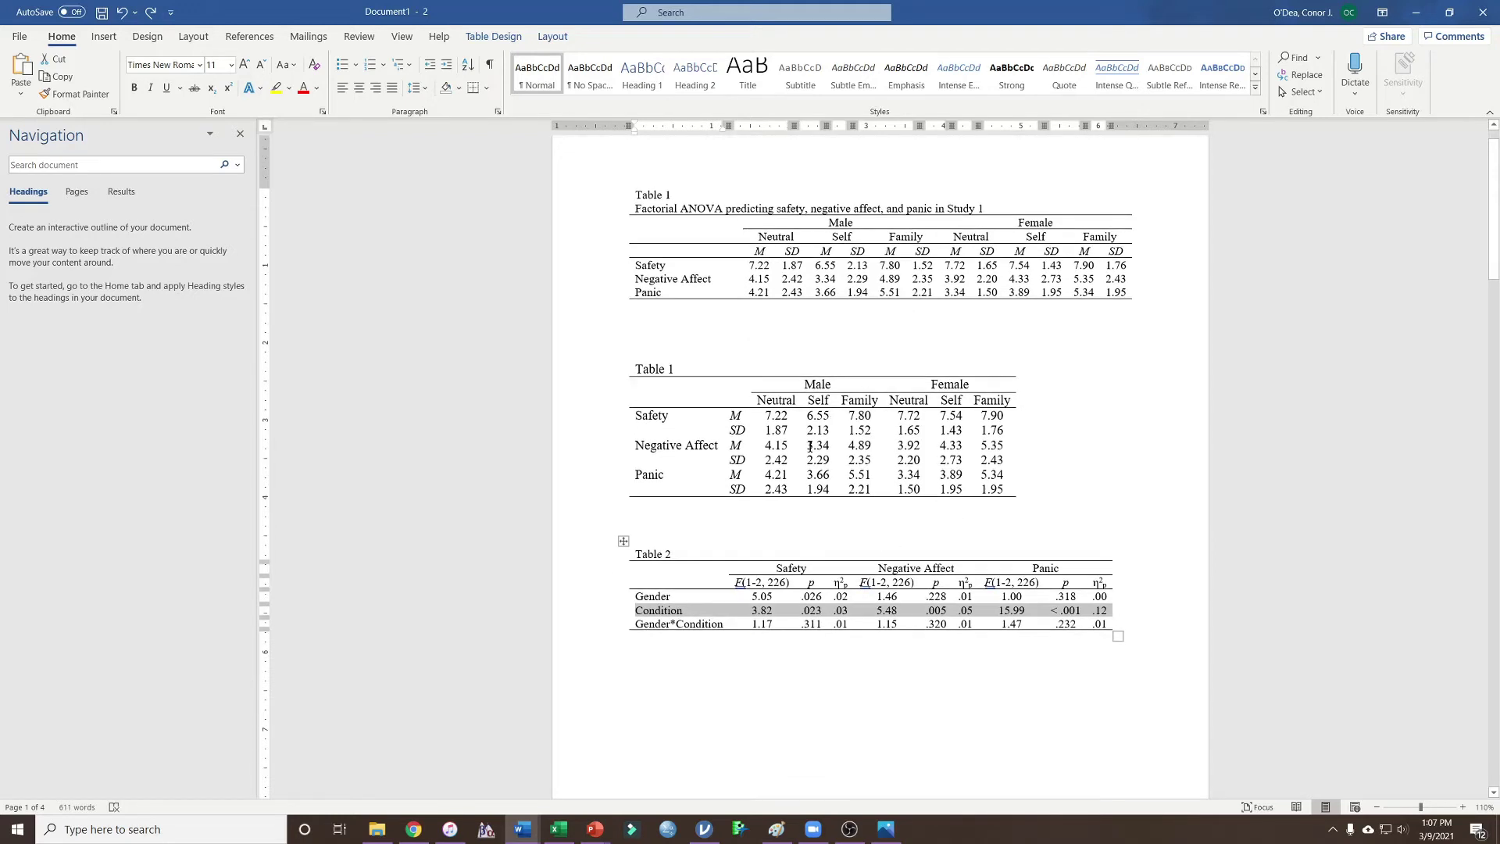
scroll(851, 470, down, 12)
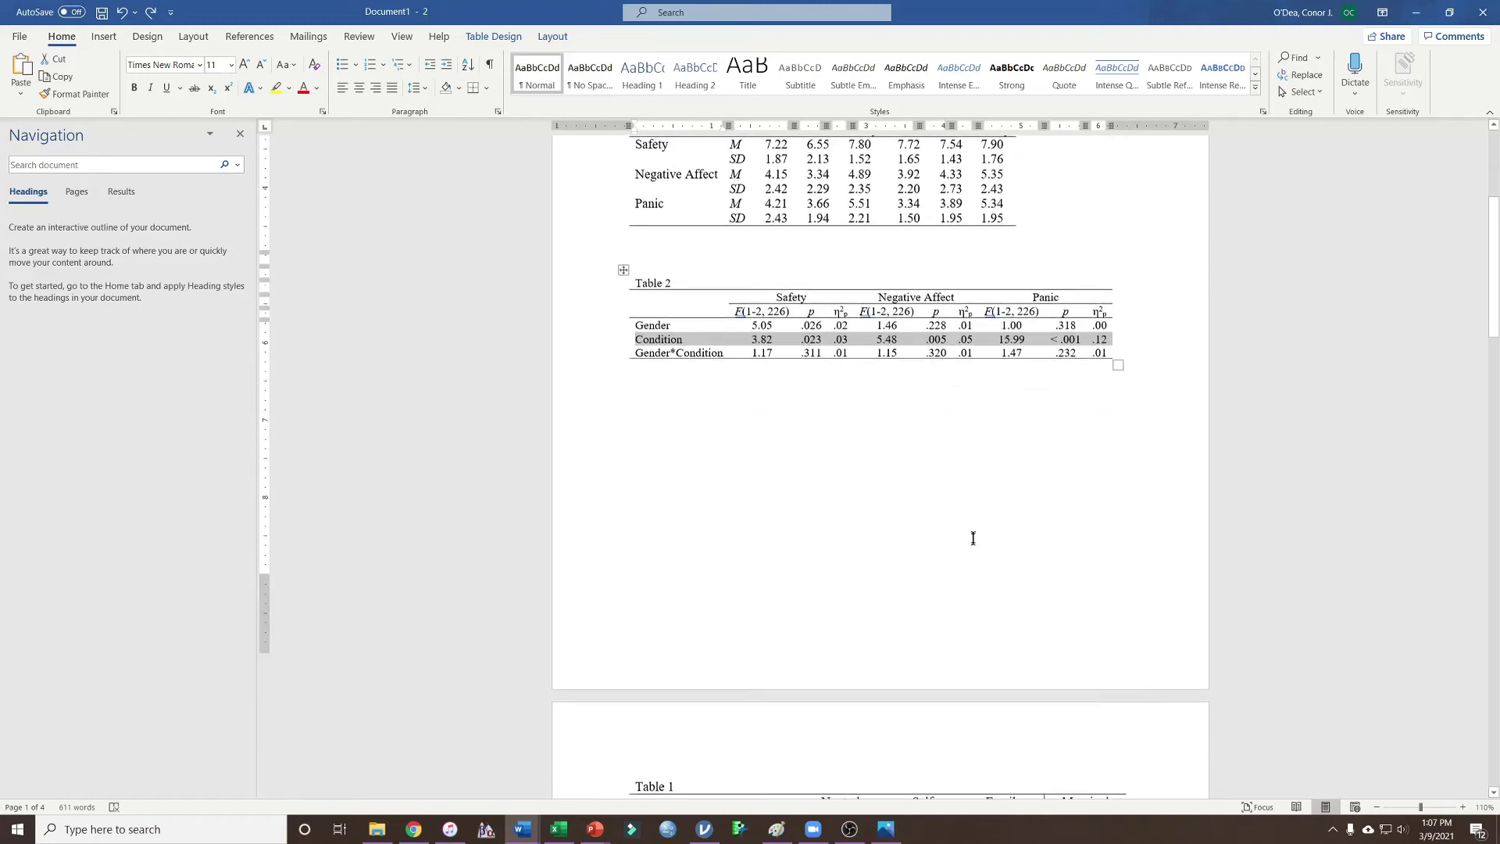
scroll(889, 497, down, 3)
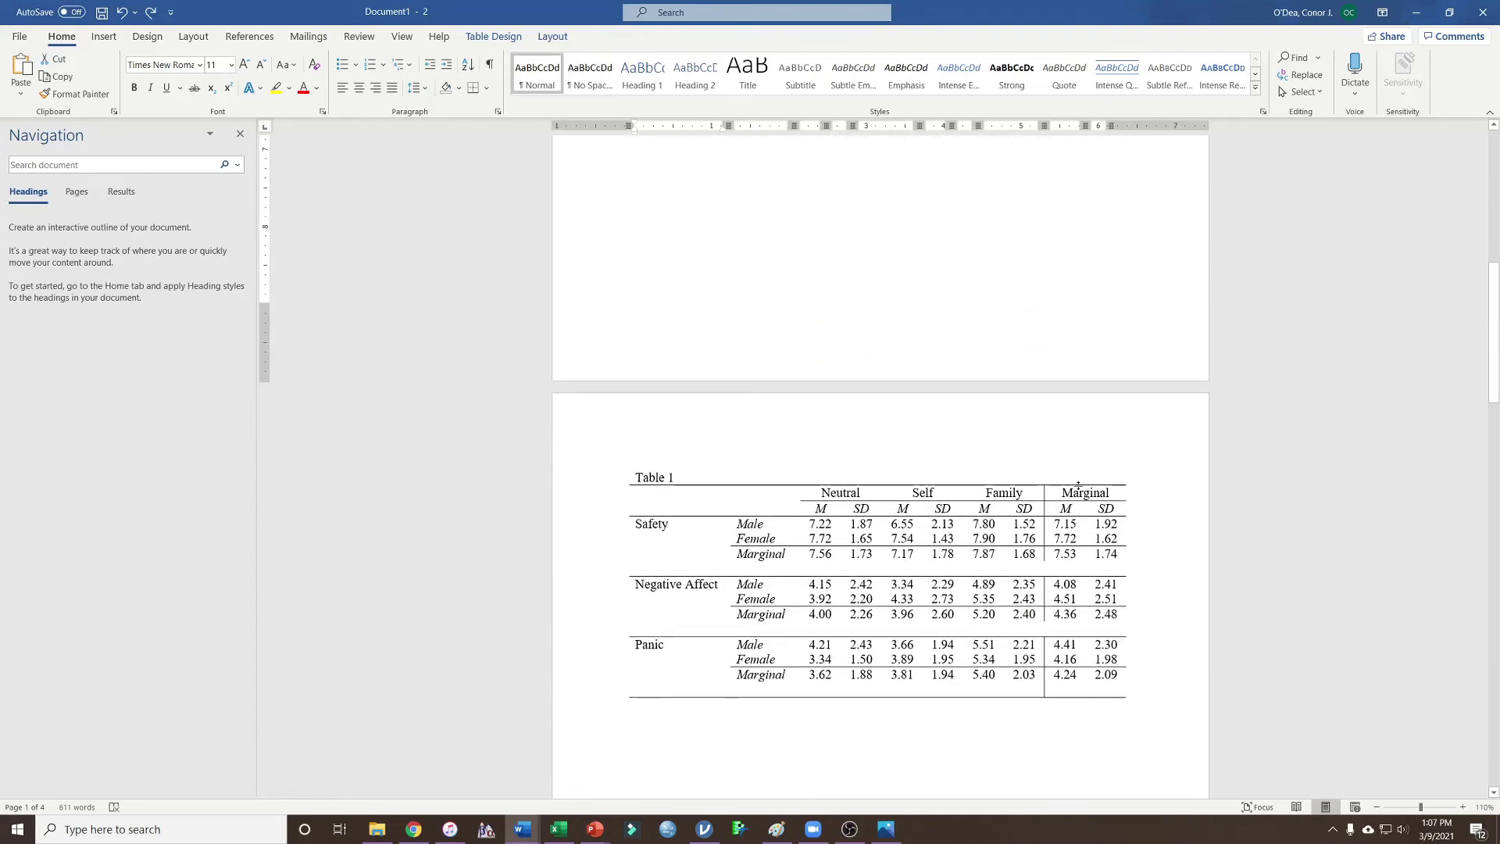
click(747, 565)
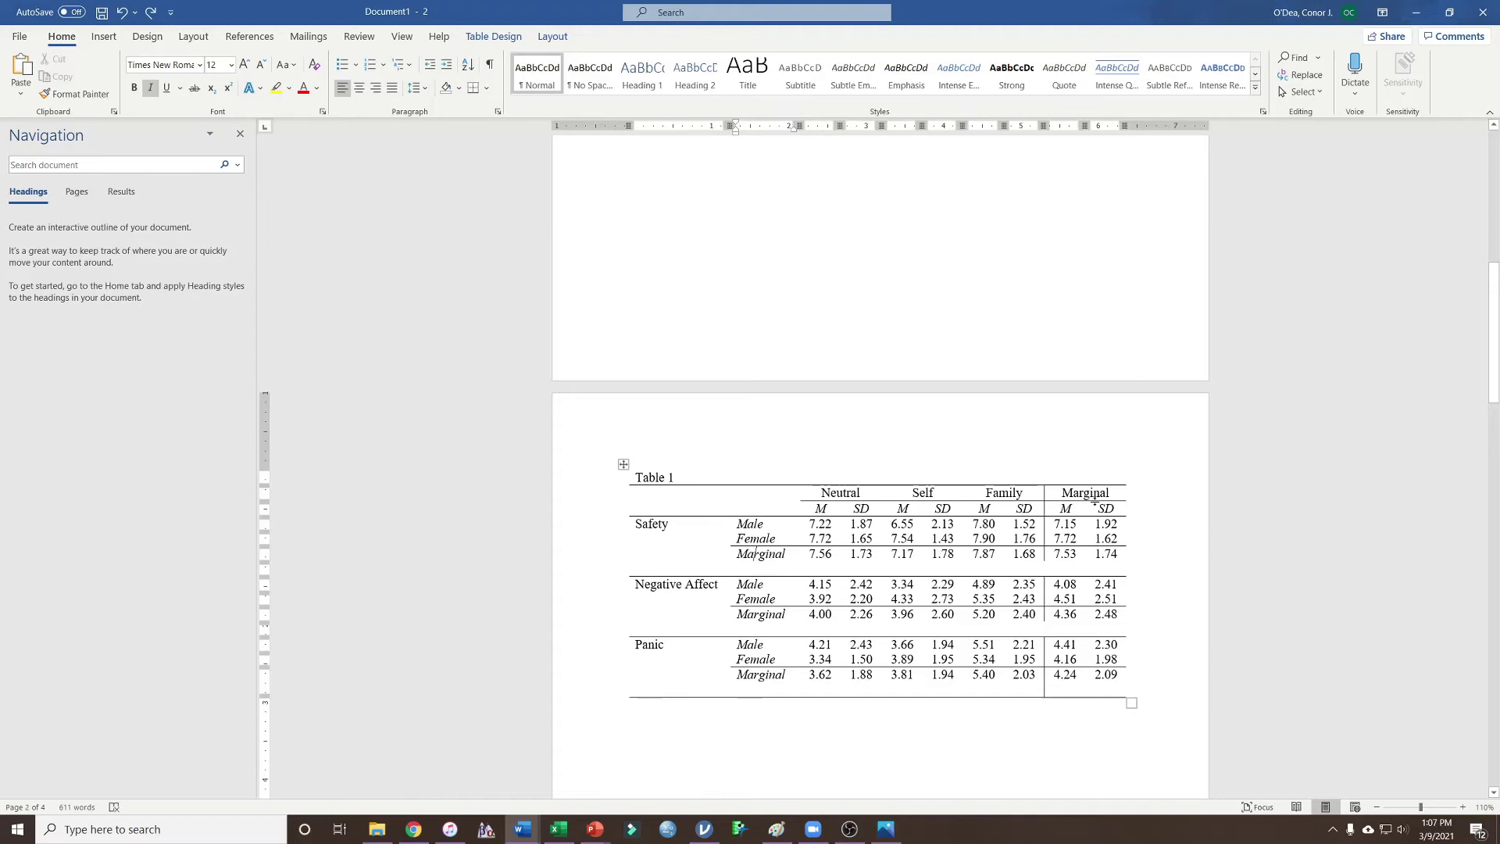
click(1094, 492)
click(775, 556)
click(1088, 494)
click(776, 553)
Step: Compare the Male and Female marginal means and standard deviations for Safety on page 2 with the Gender effect in Table 2
drag(812, 523, 1030, 526)
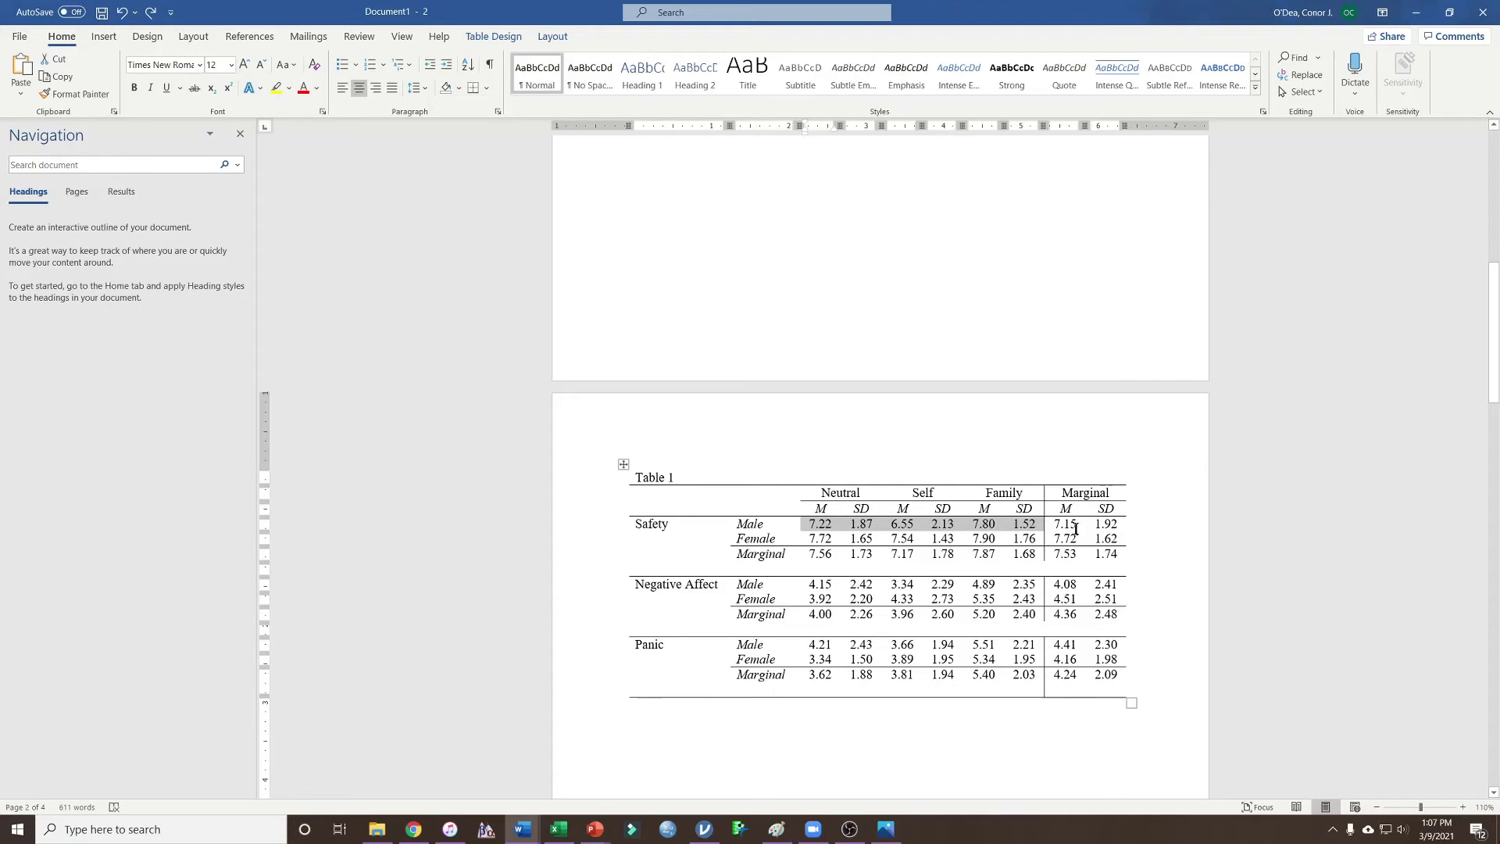
drag(1116, 525, 1051, 525)
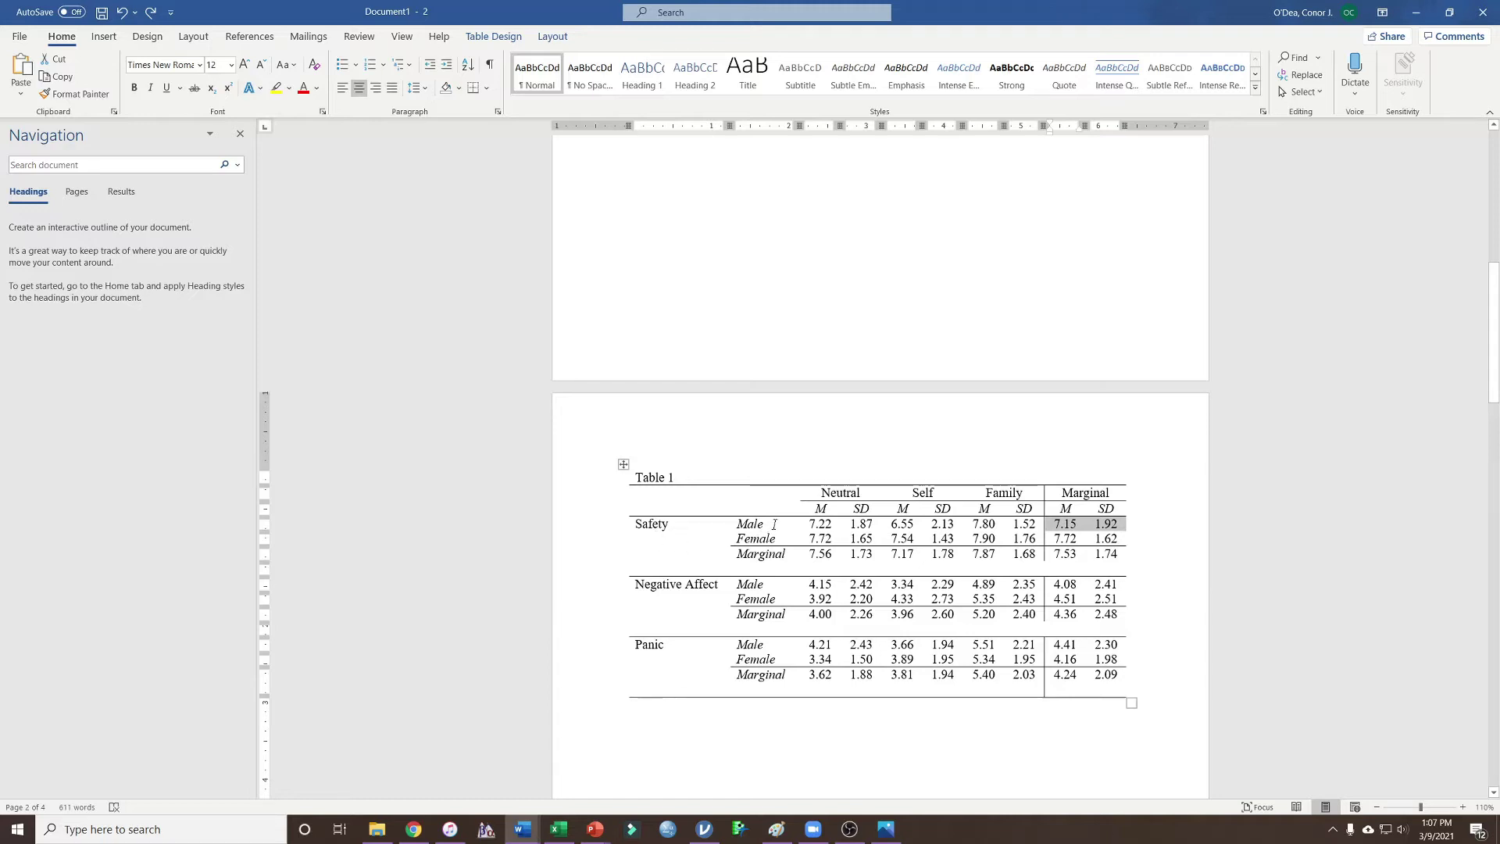
drag(1122, 540, 1051, 539)
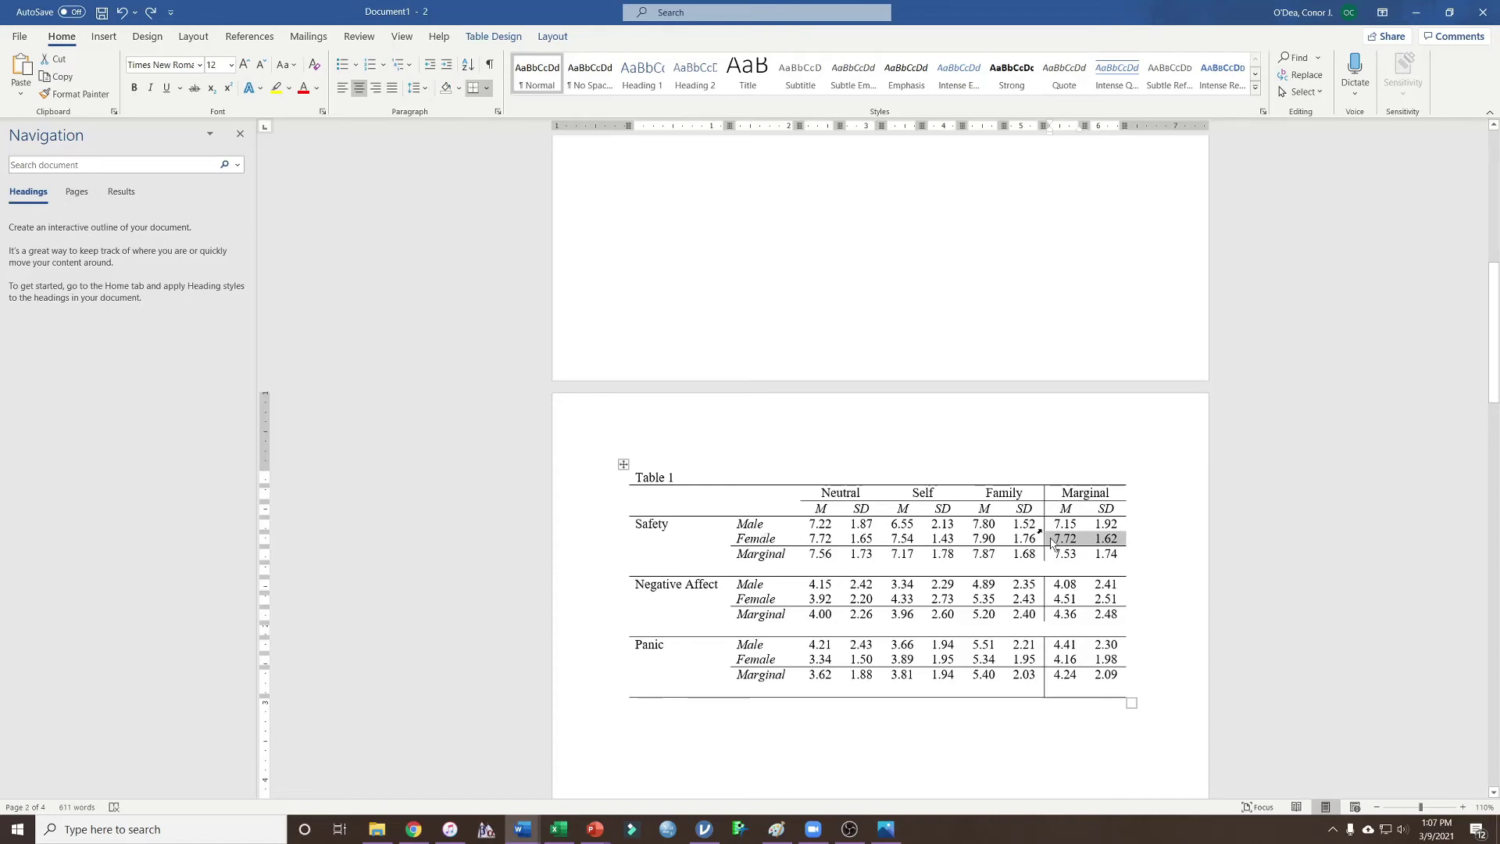
scroll(1065, 472, up, 3)
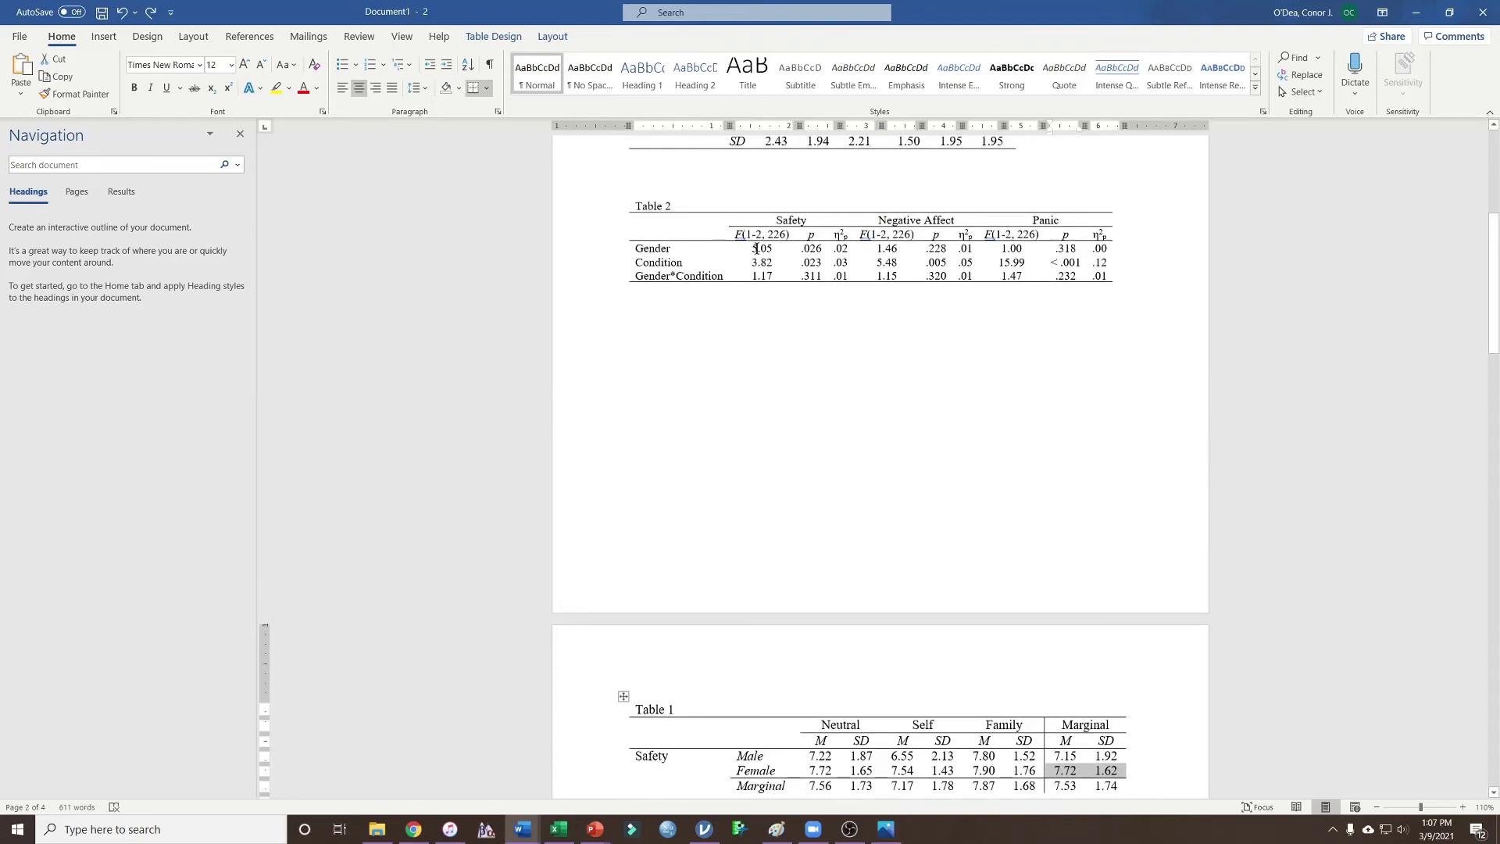
Step: Check the Gender test result for Safety in Table 2 against the Male and Female marginal means on page 2
drag(753, 248, 836, 246)
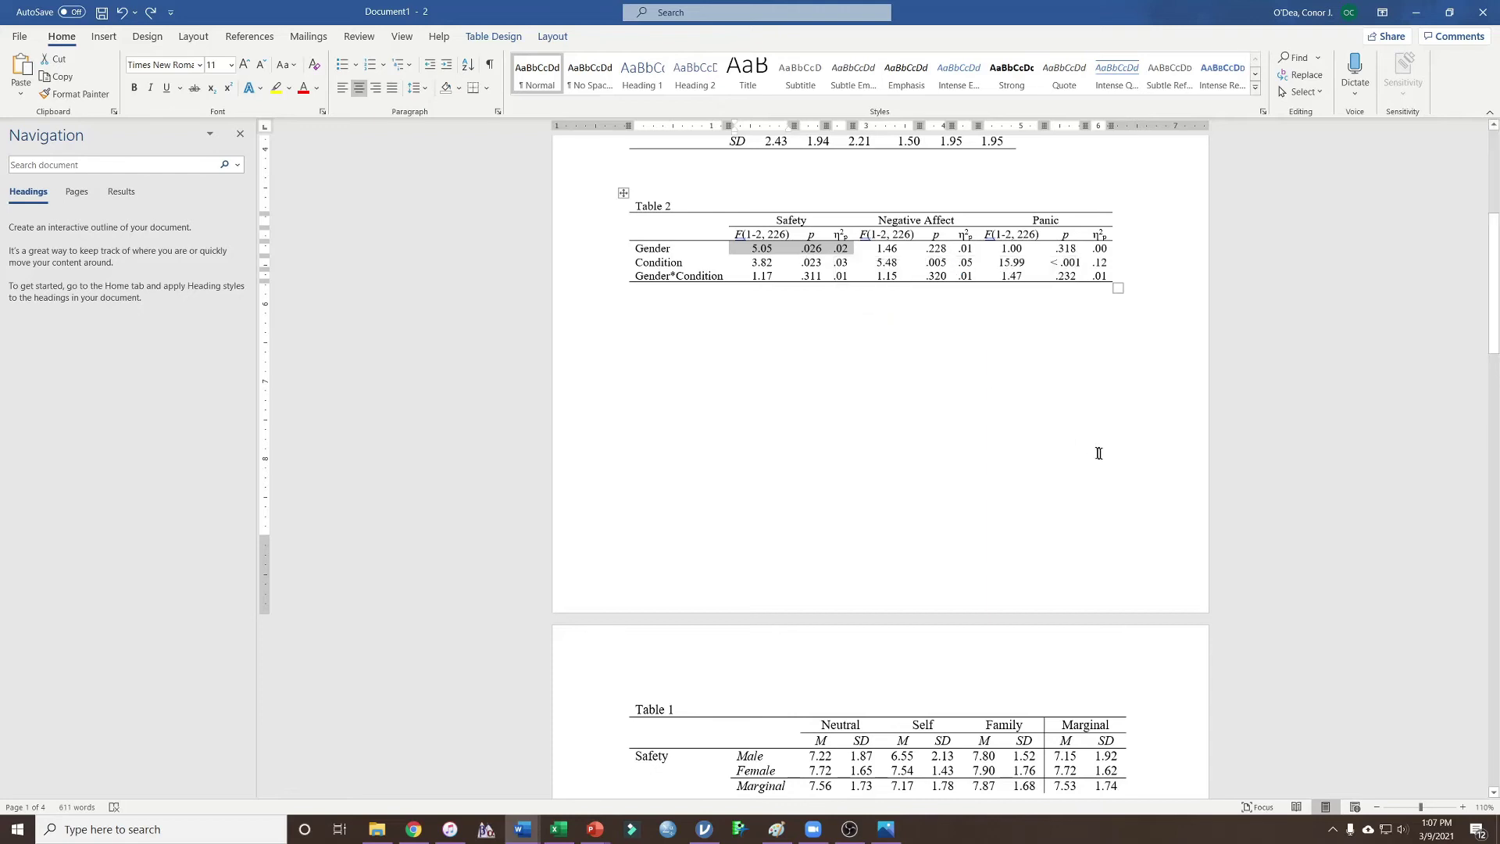
scroll(1106, 665, down, 2)
drag(1051, 679, 1081, 700)
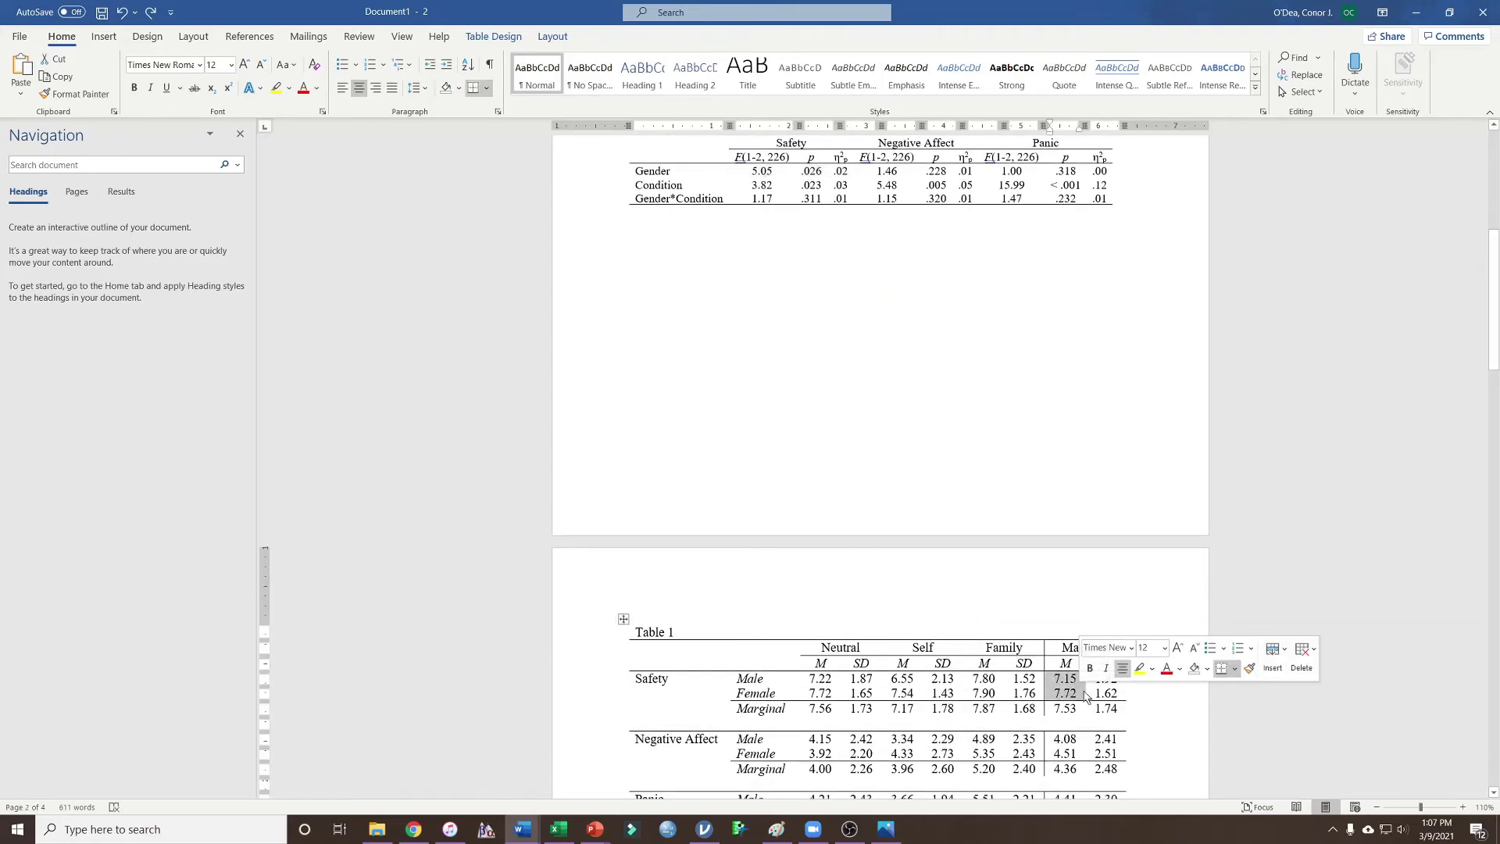
click(1074, 690)
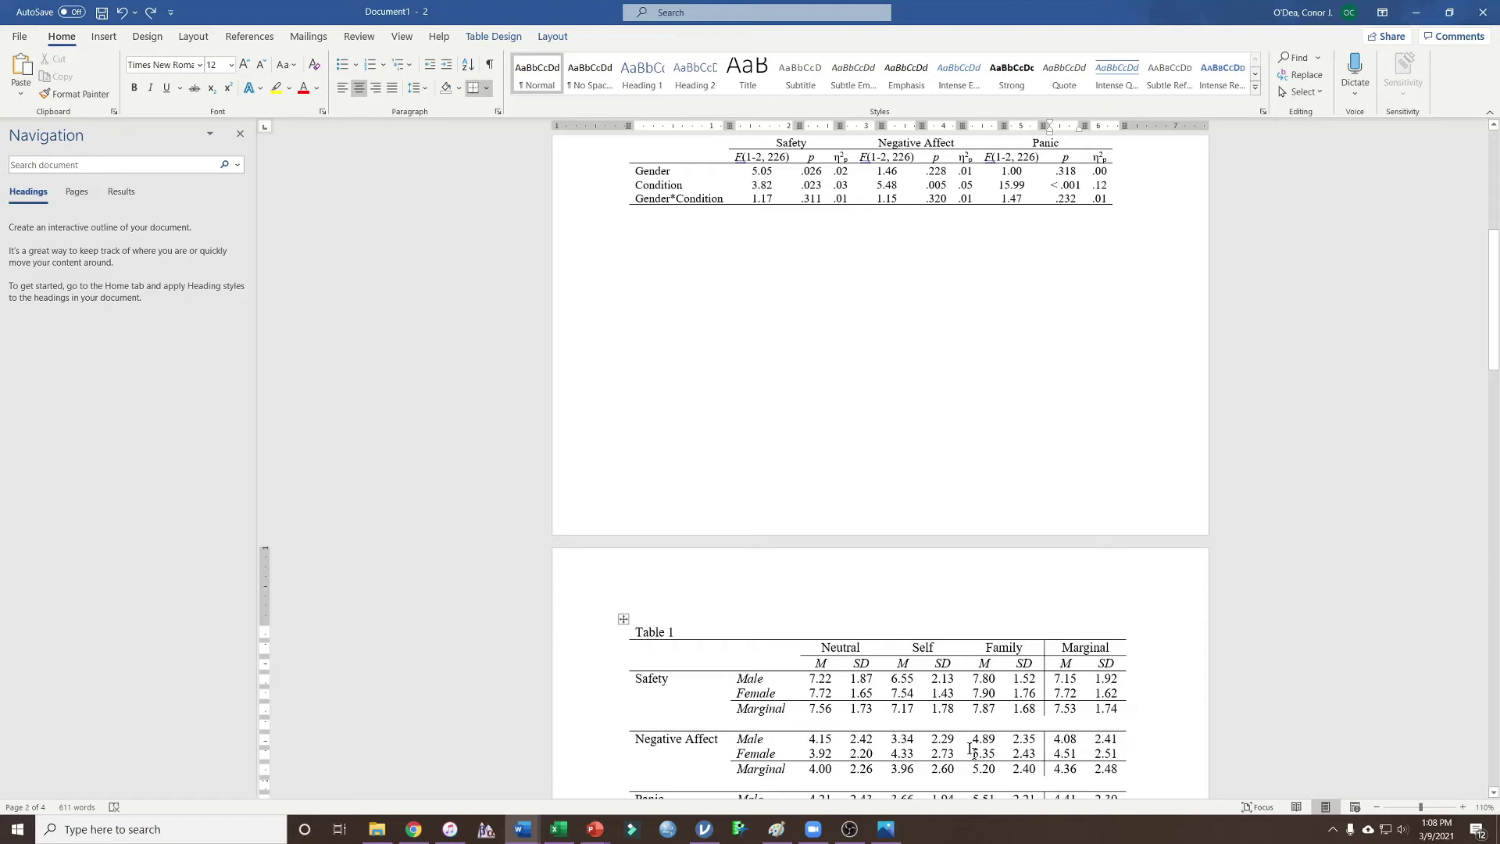
Step: Examine the Safety Marginal row across Neutral, Self and Family, plus its overall mean and standard deviation
drag(810, 712, 1032, 709)
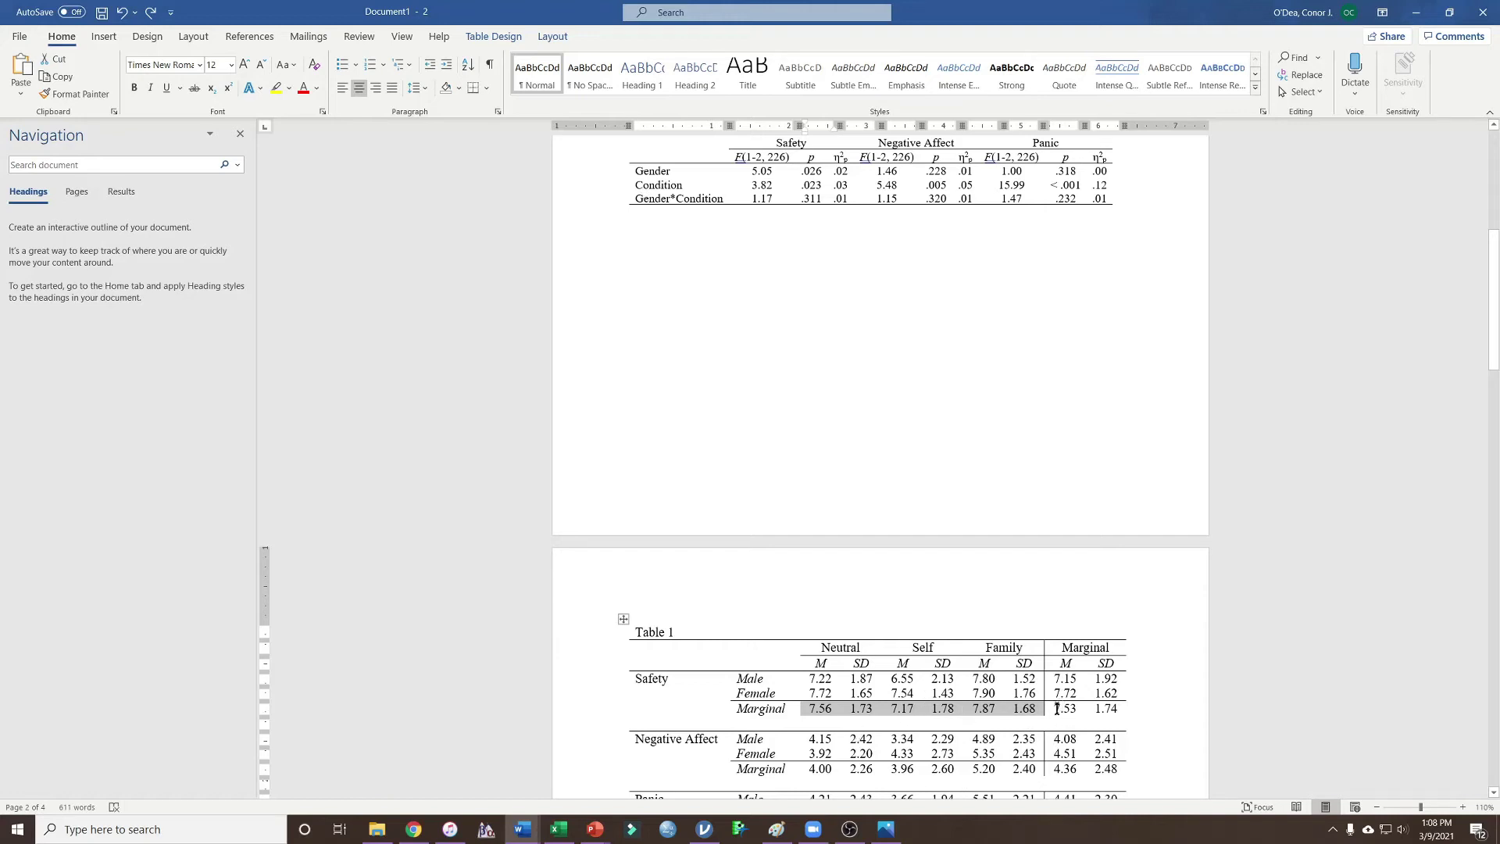
drag(1057, 709, 1122, 721)
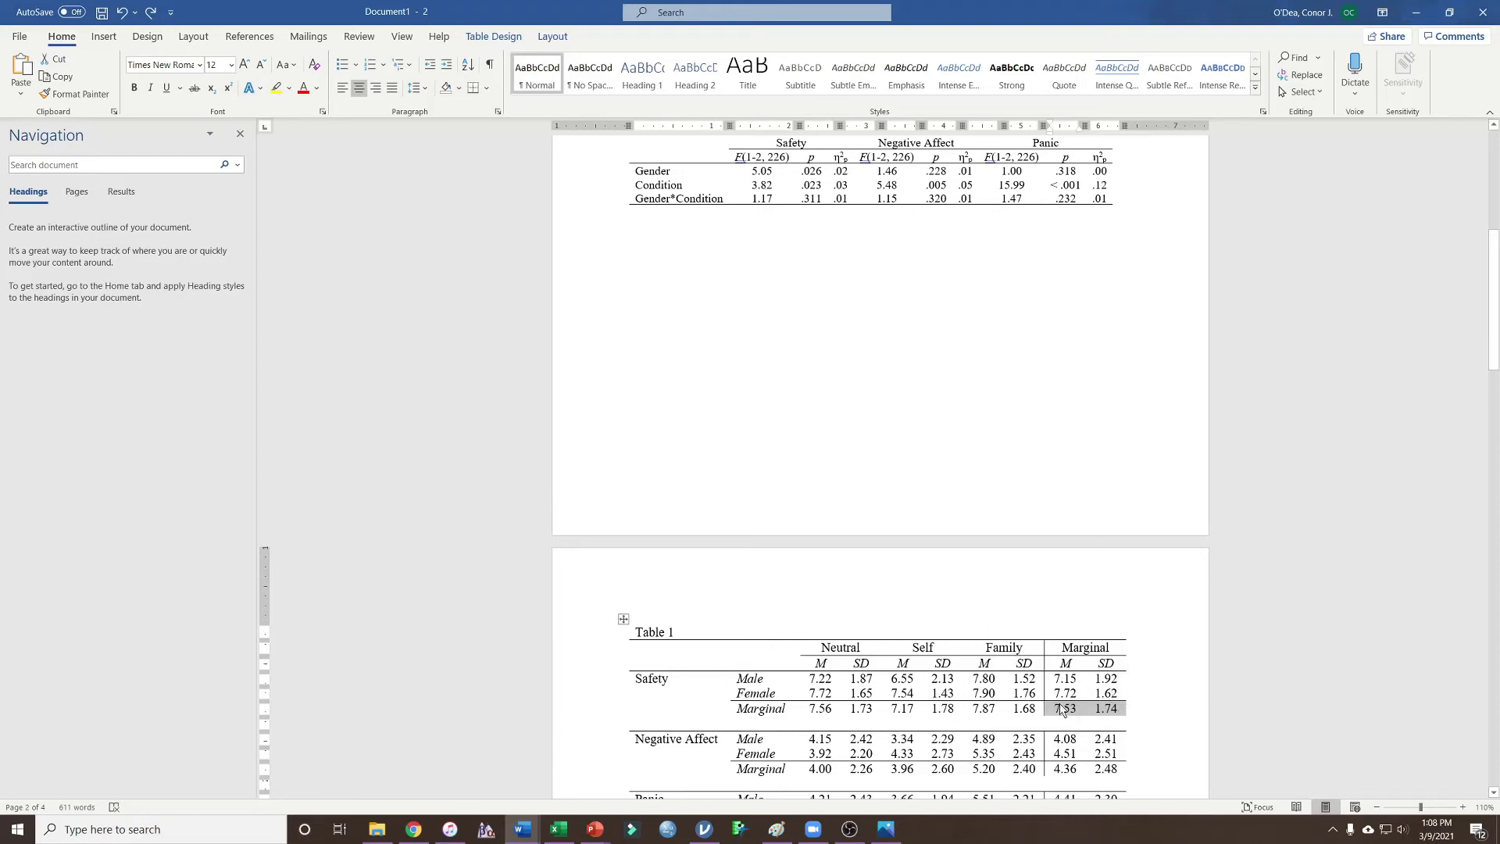
scroll(1117, 706, down, 2)
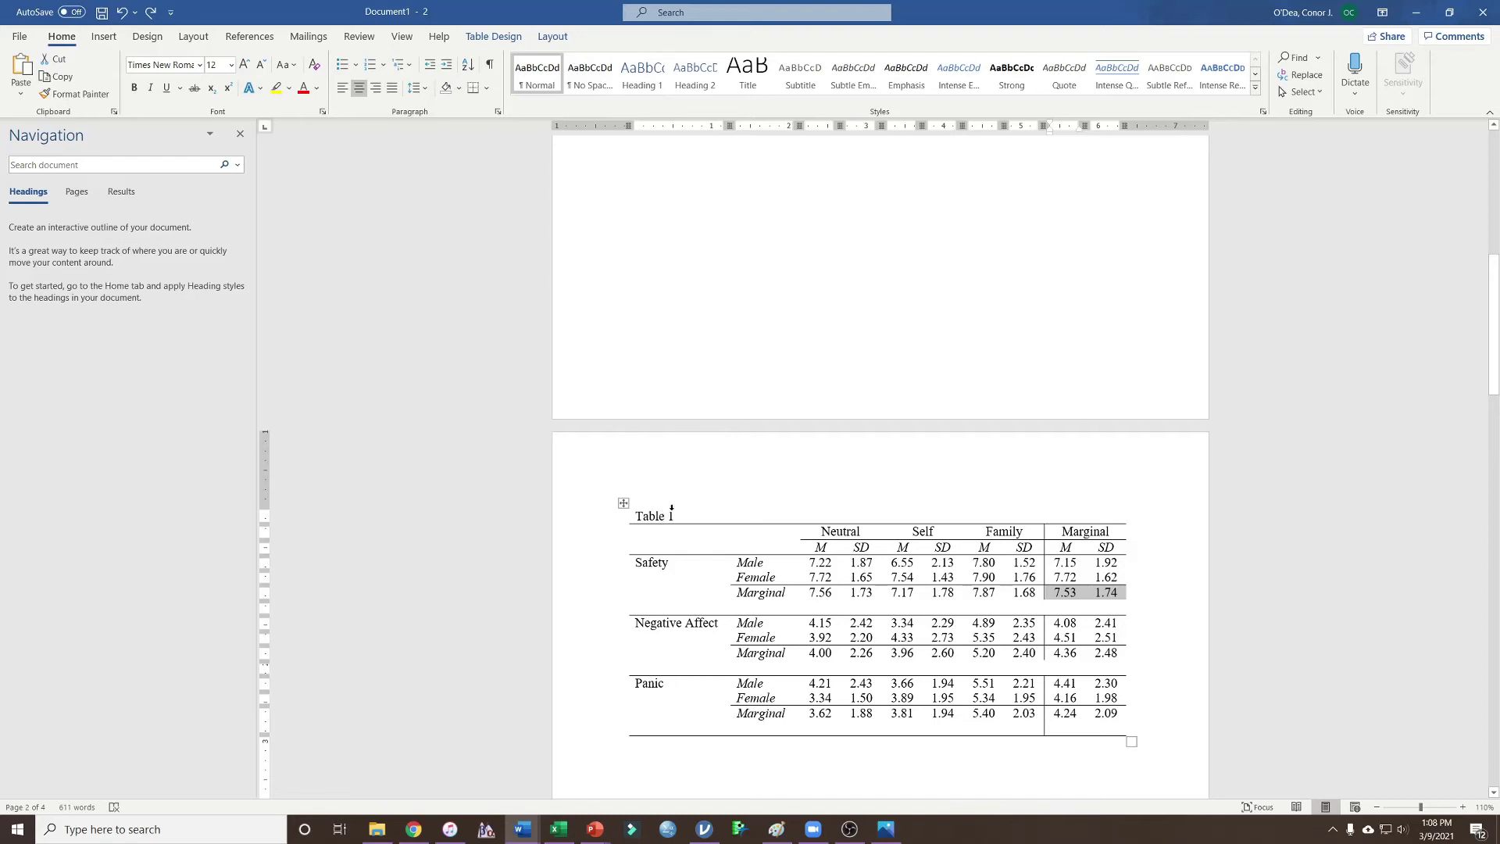
Step: Review the row labels of Table 1 on page 2: the outcomes and their Male, Female and Marginal rows
click(673, 539)
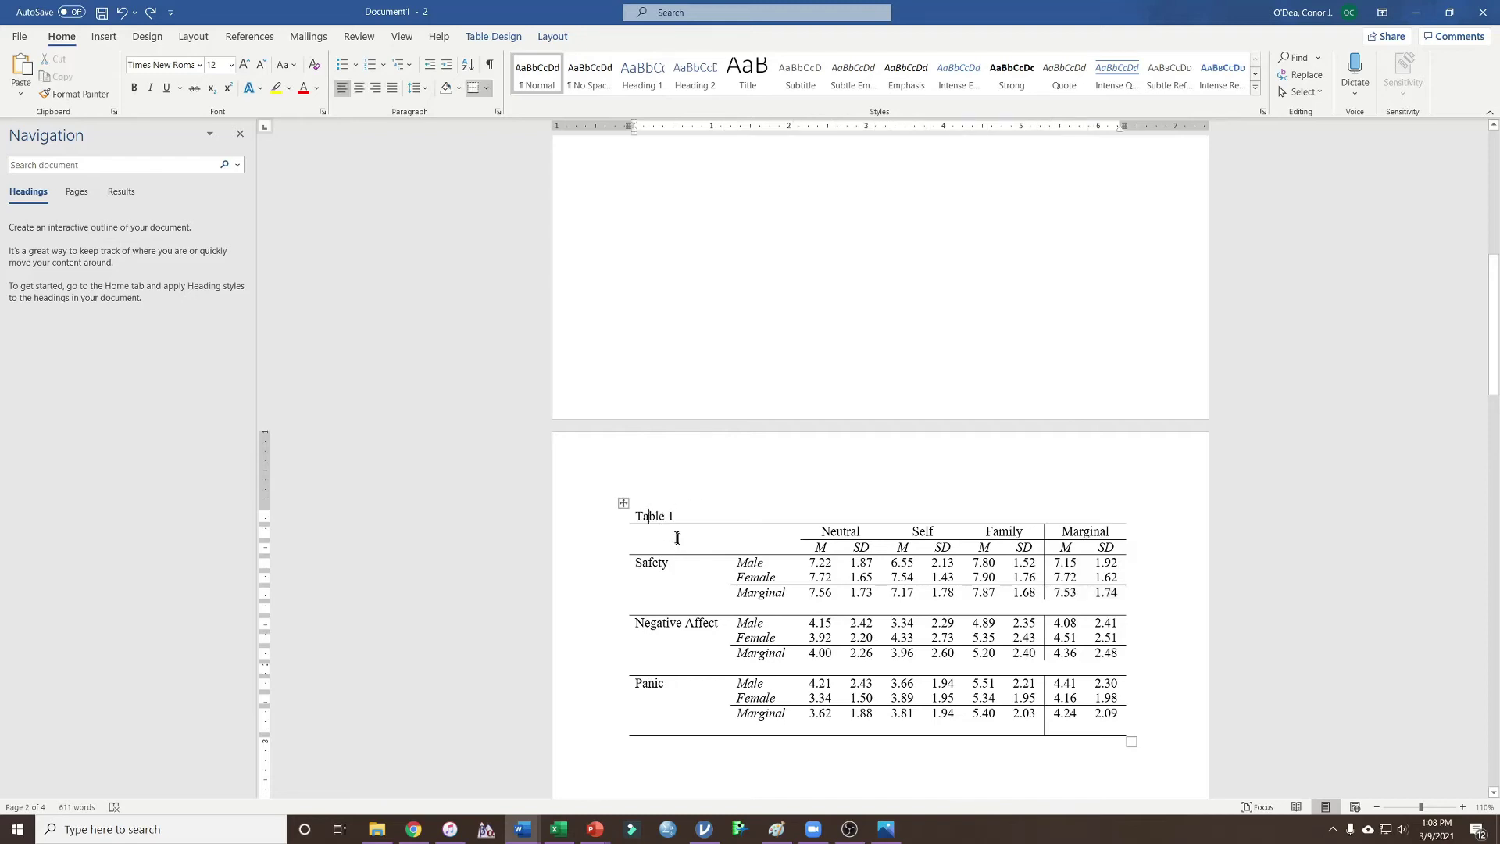
click(660, 577)
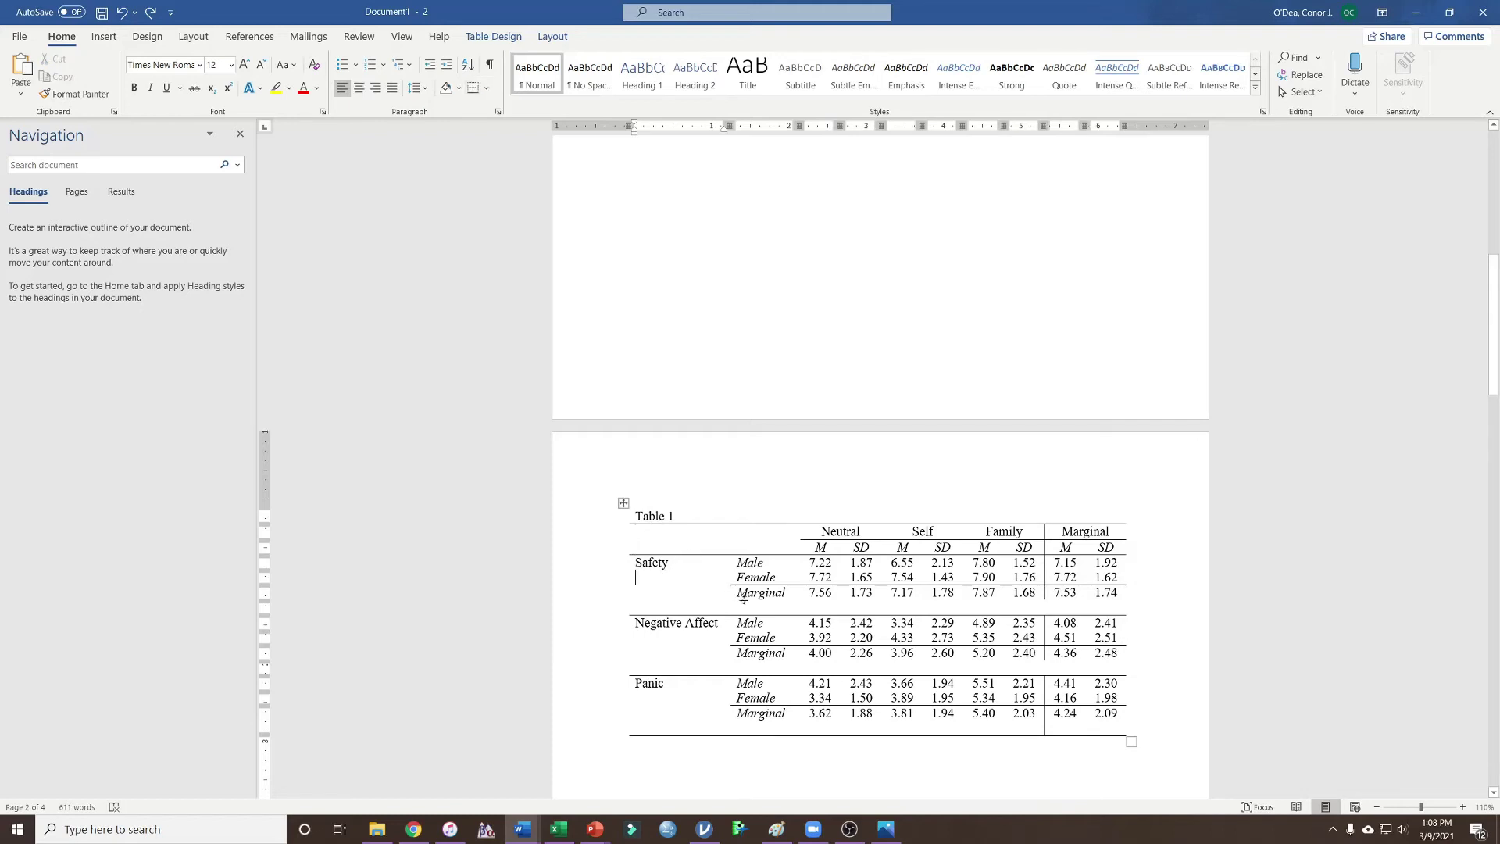
click(746, 637)
click(751, 653)
click(751, 670)
click(749, 684)
click(752, 699)
click(750, 712)
click(657, 562)
drag(760, 564, 762, 652)
Step: Examine the M and SD columns under the Neutral, Self, Family and Marginal headings of Table 1 on page 2
drag(819, 561, 826, 616)
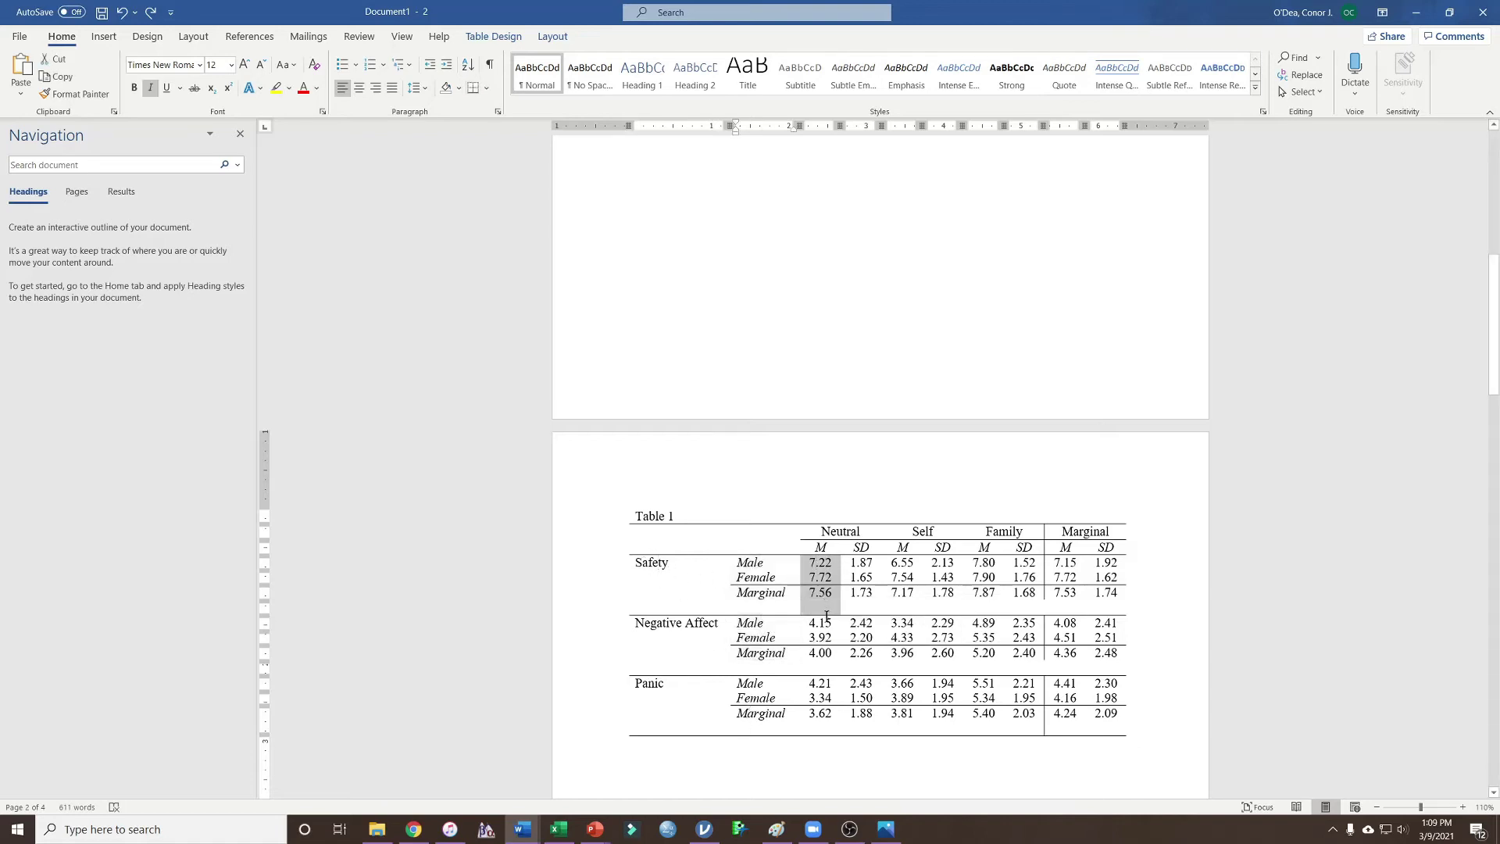
click(857, 547)
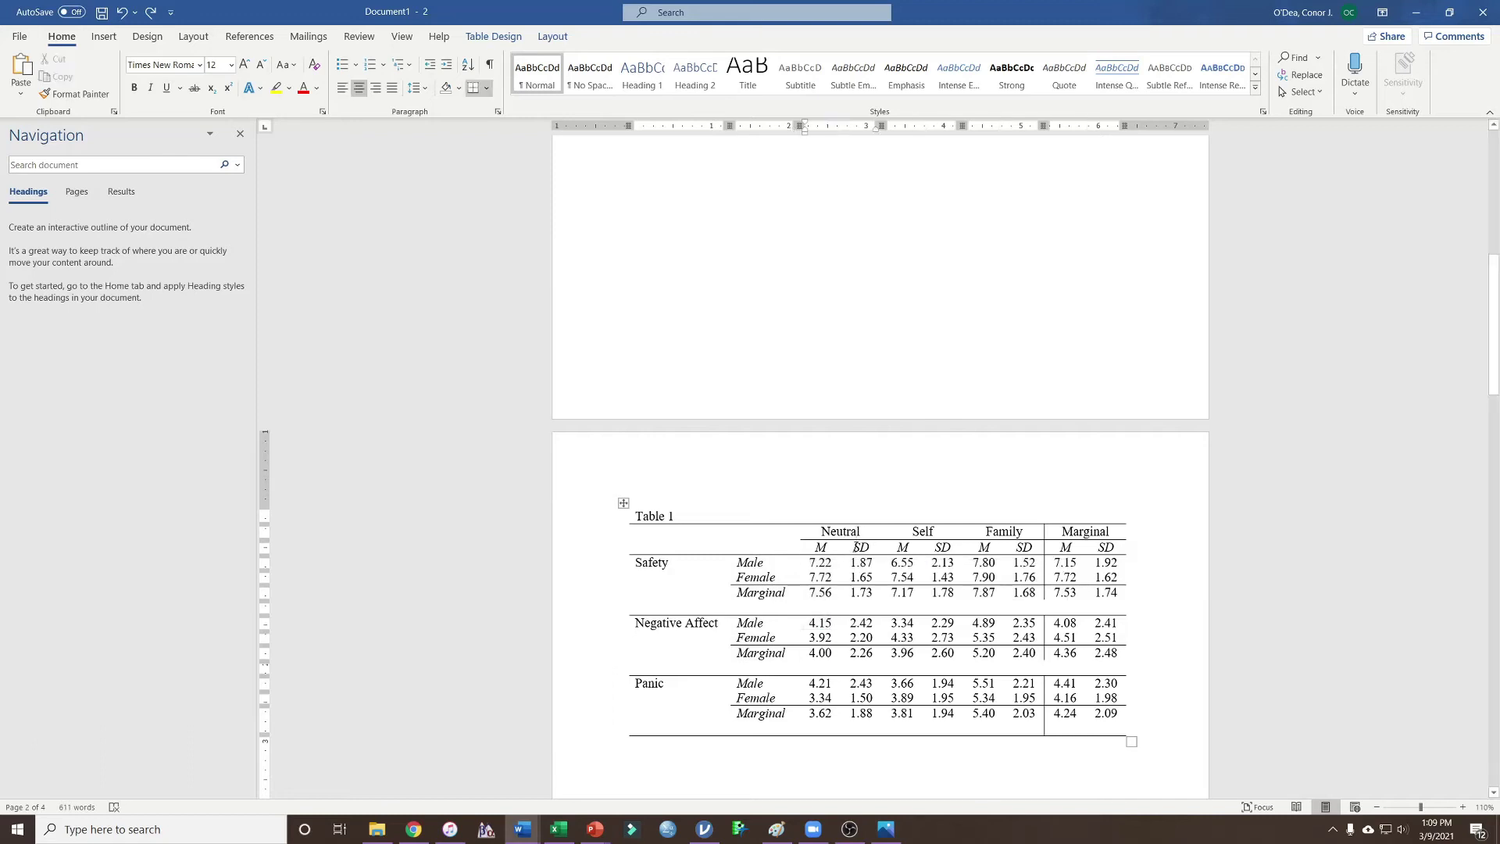
drag(857, 547, 863, 592)
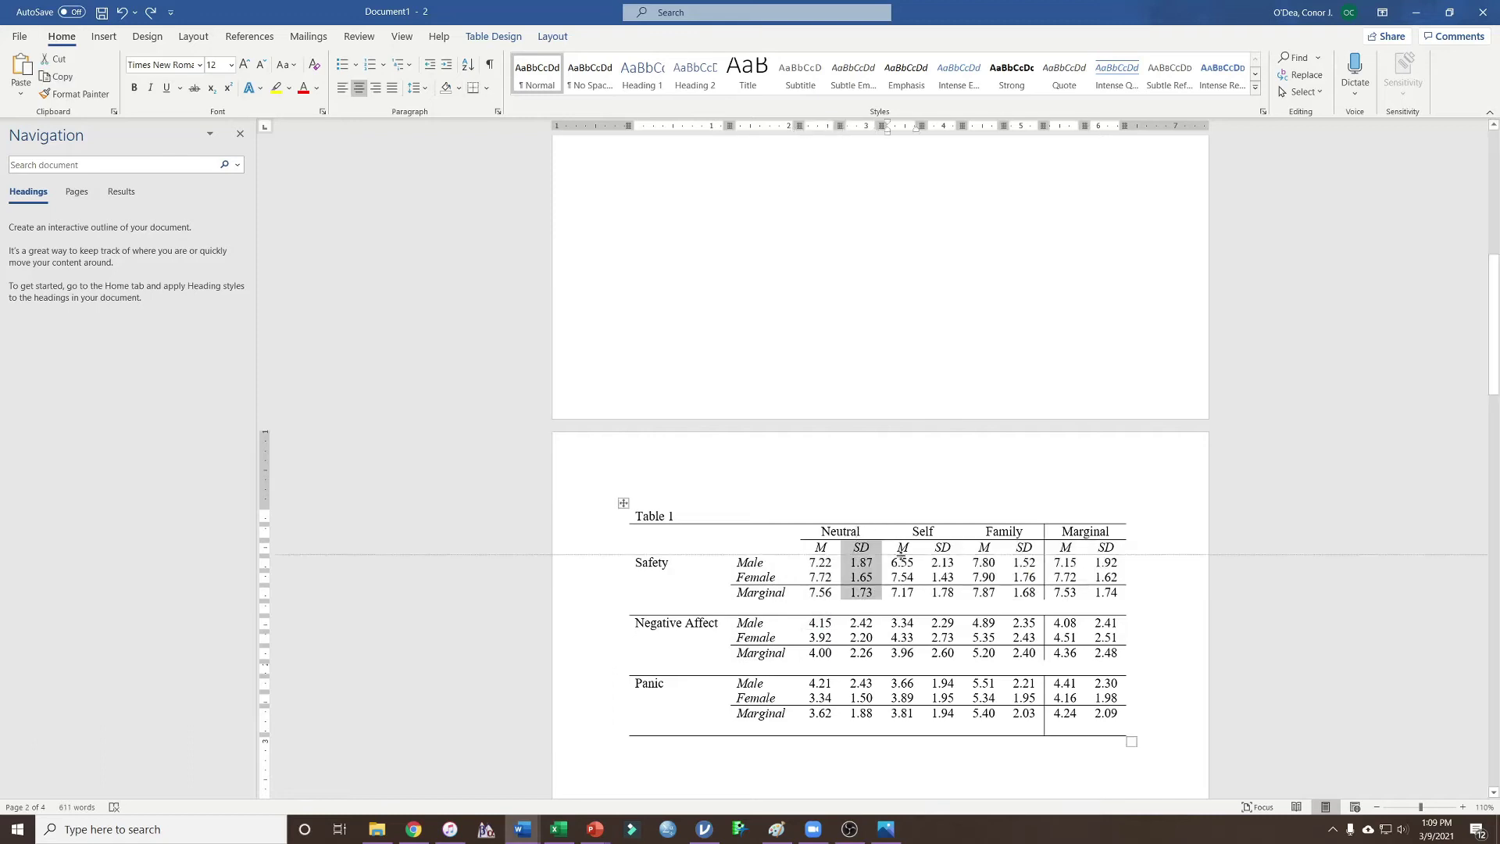
click(973, 547)
click(1020, 548)
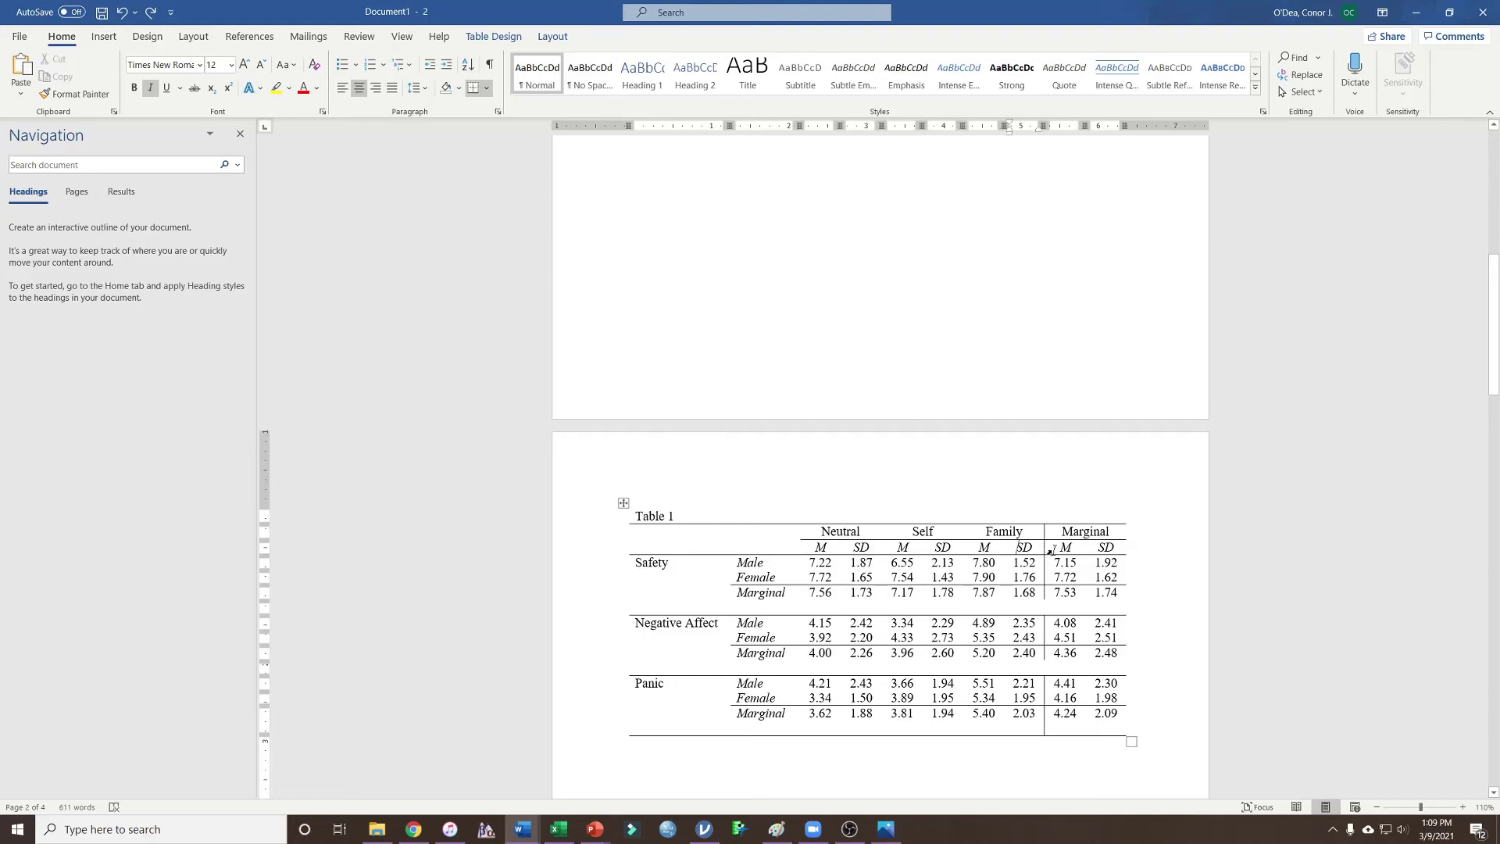
click(1105, 547)
drag(1115, 531, 985, 532)
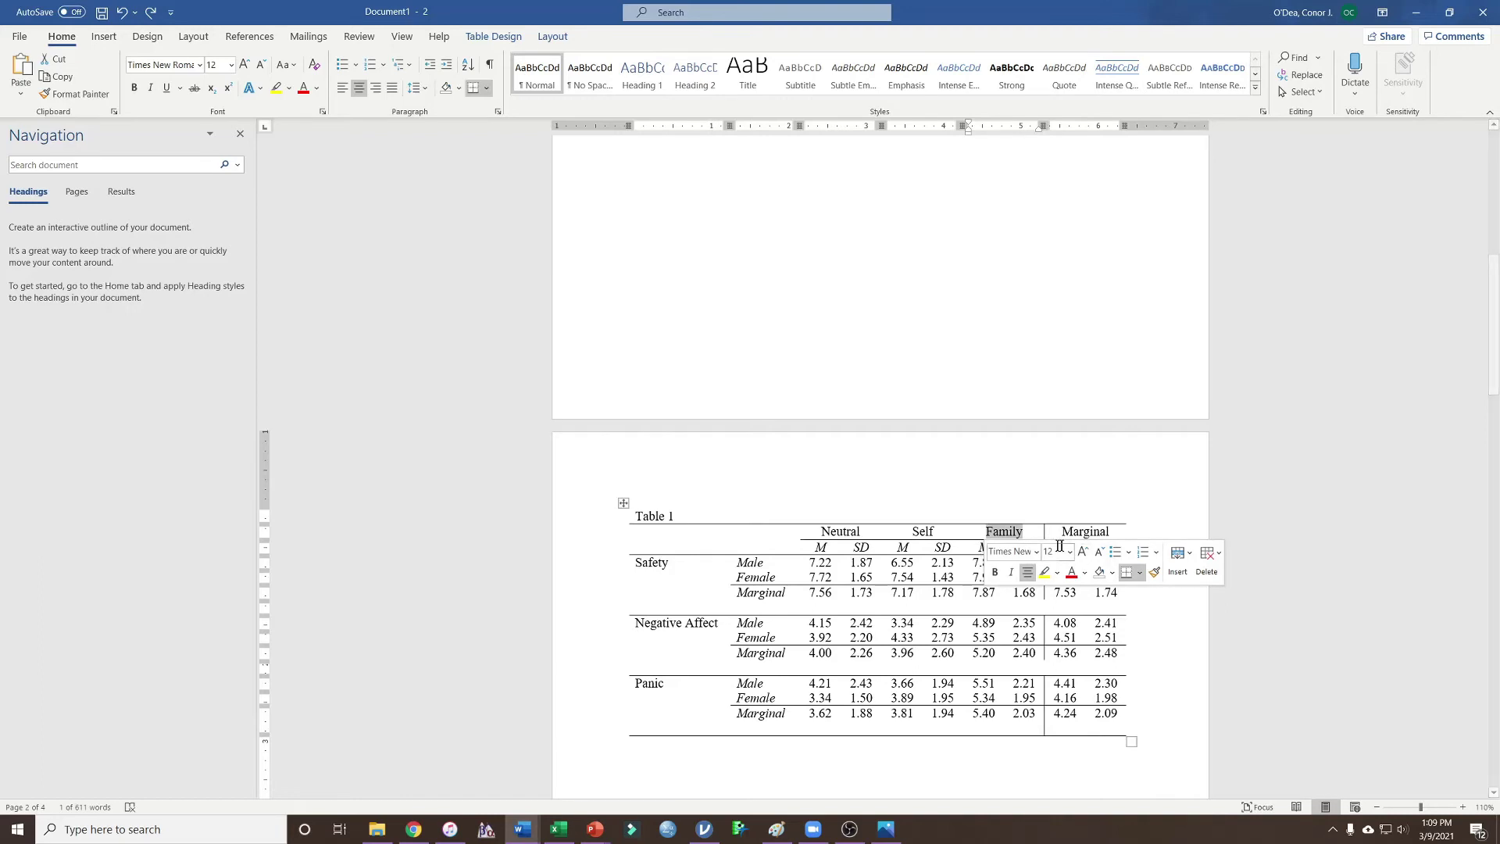
click(941, 545)
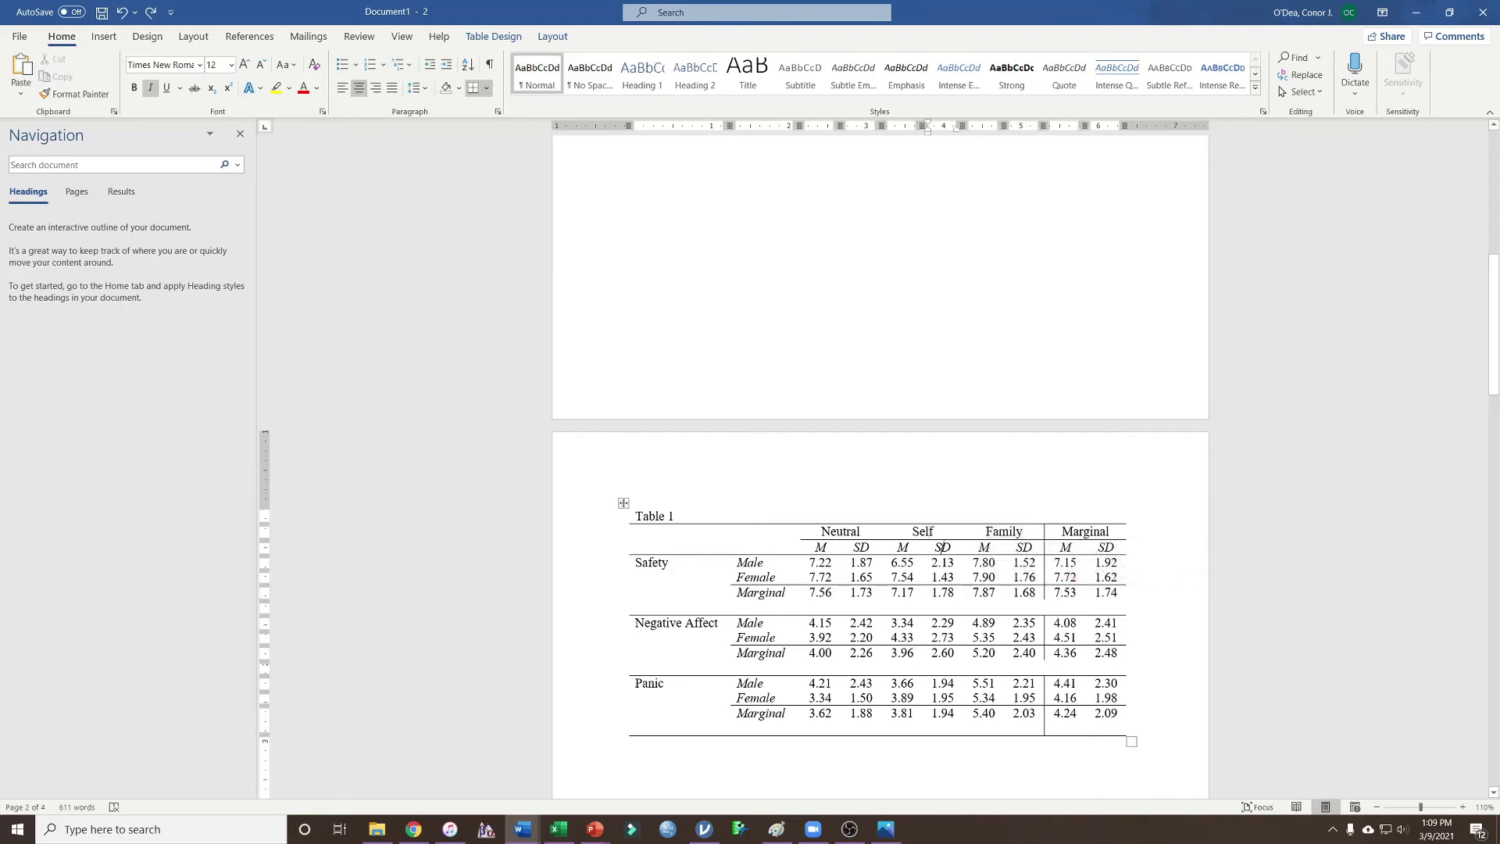
click(852, 531)
click(864, 547)
Step: Compare the Condition and Gender*Condition rows of Table 2 with the layout of Table 1 on page 2
scroll(1028, 397, up, 3)
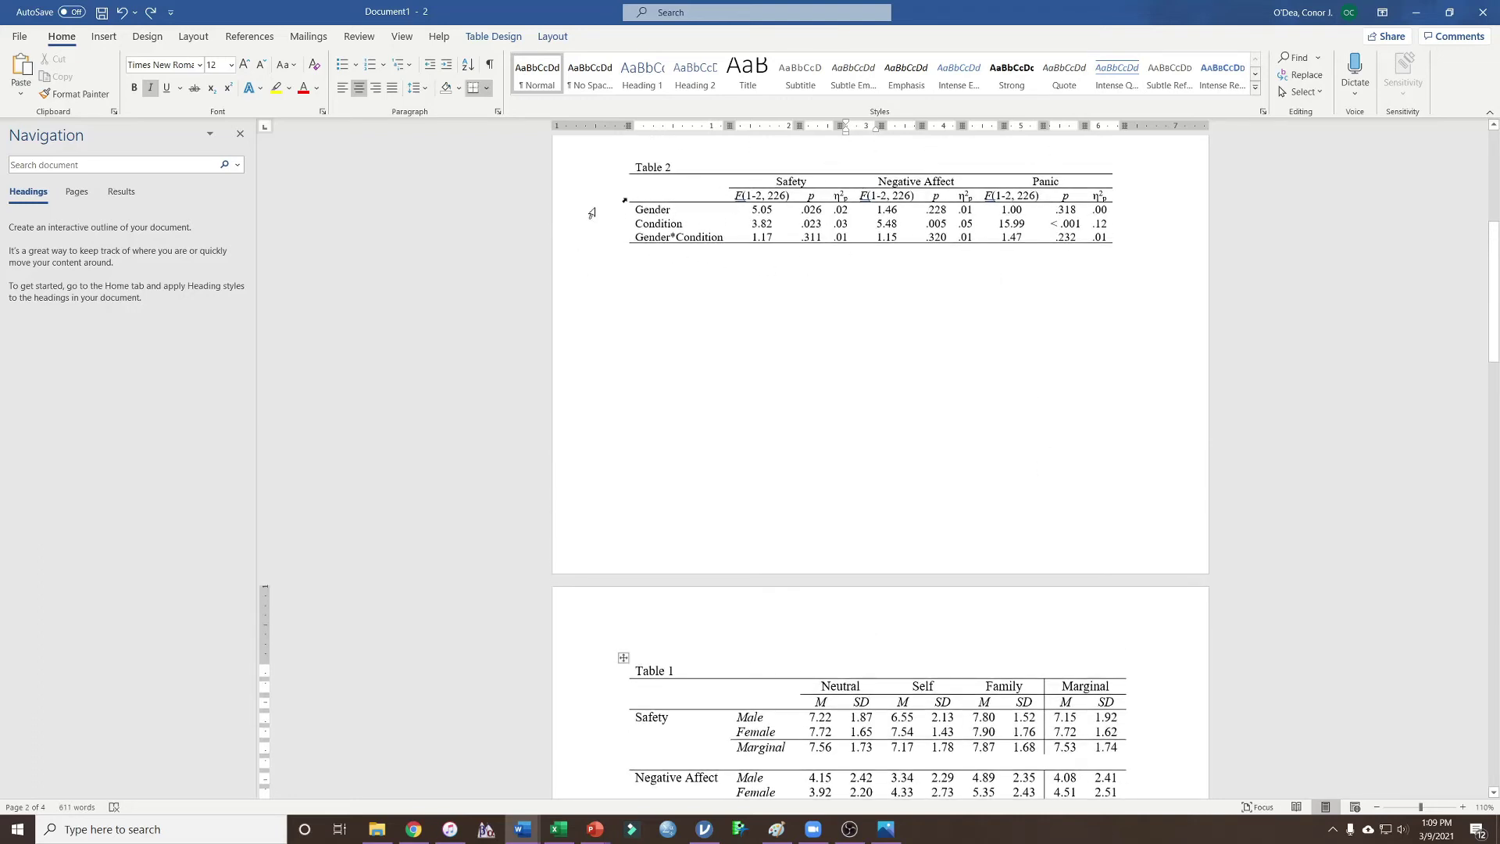
scroll(650, 258, down, 3)
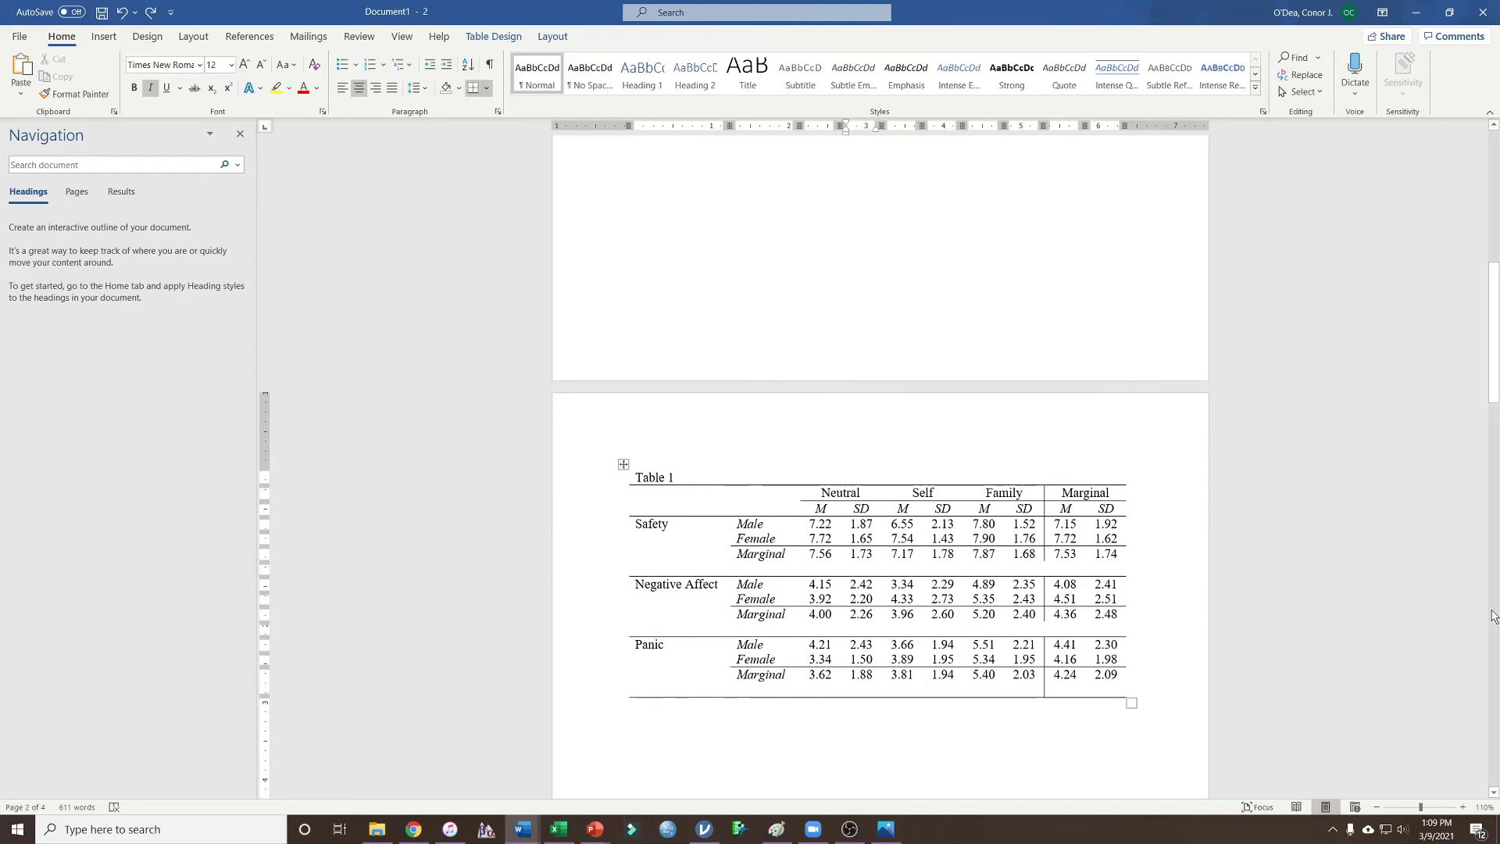
scroll(899, 406, up, 6)
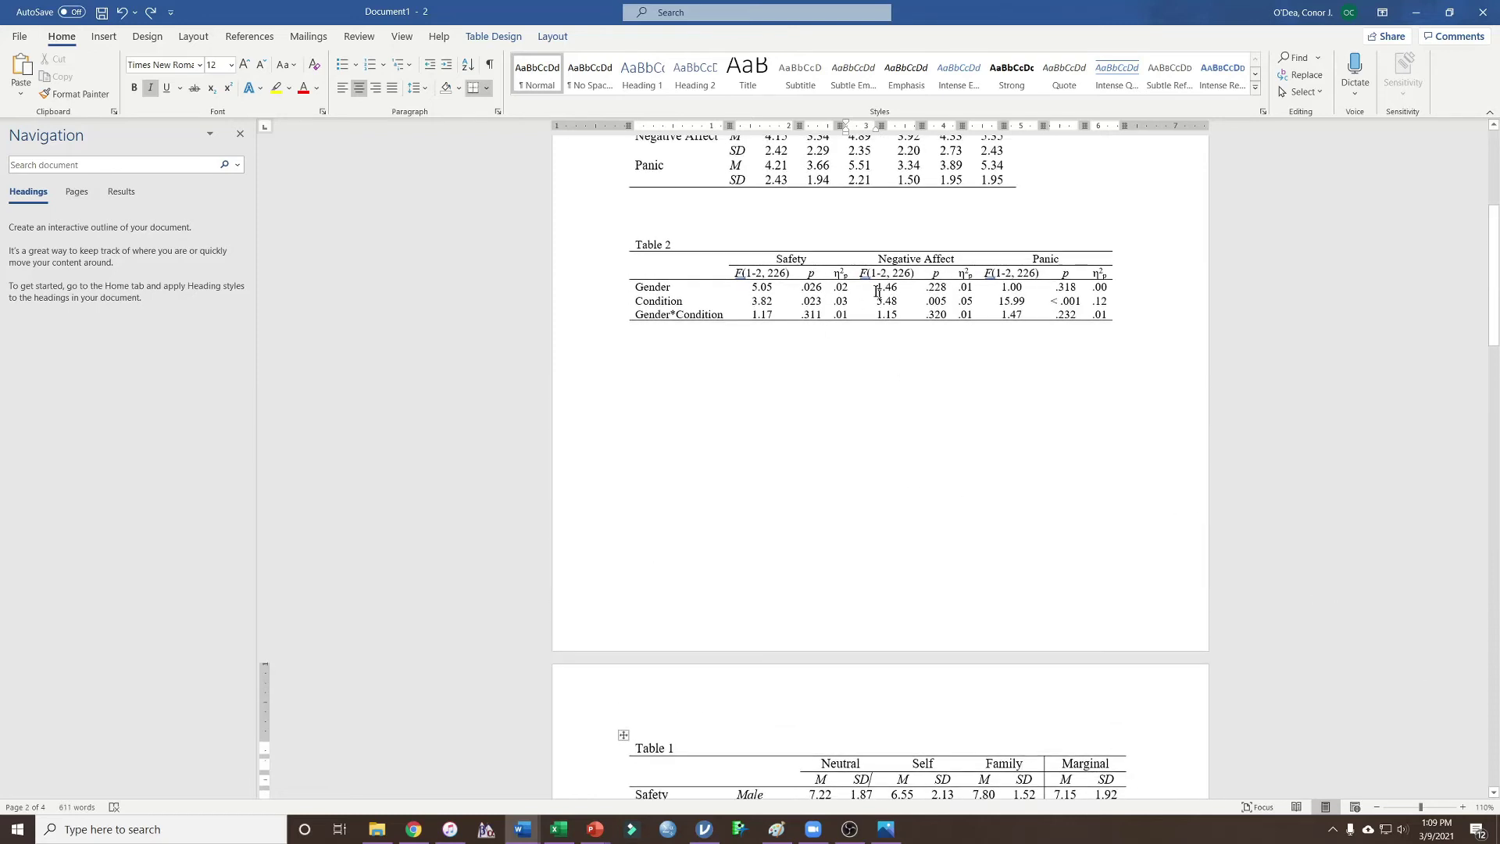
click(646, 300)
click(675, 318)
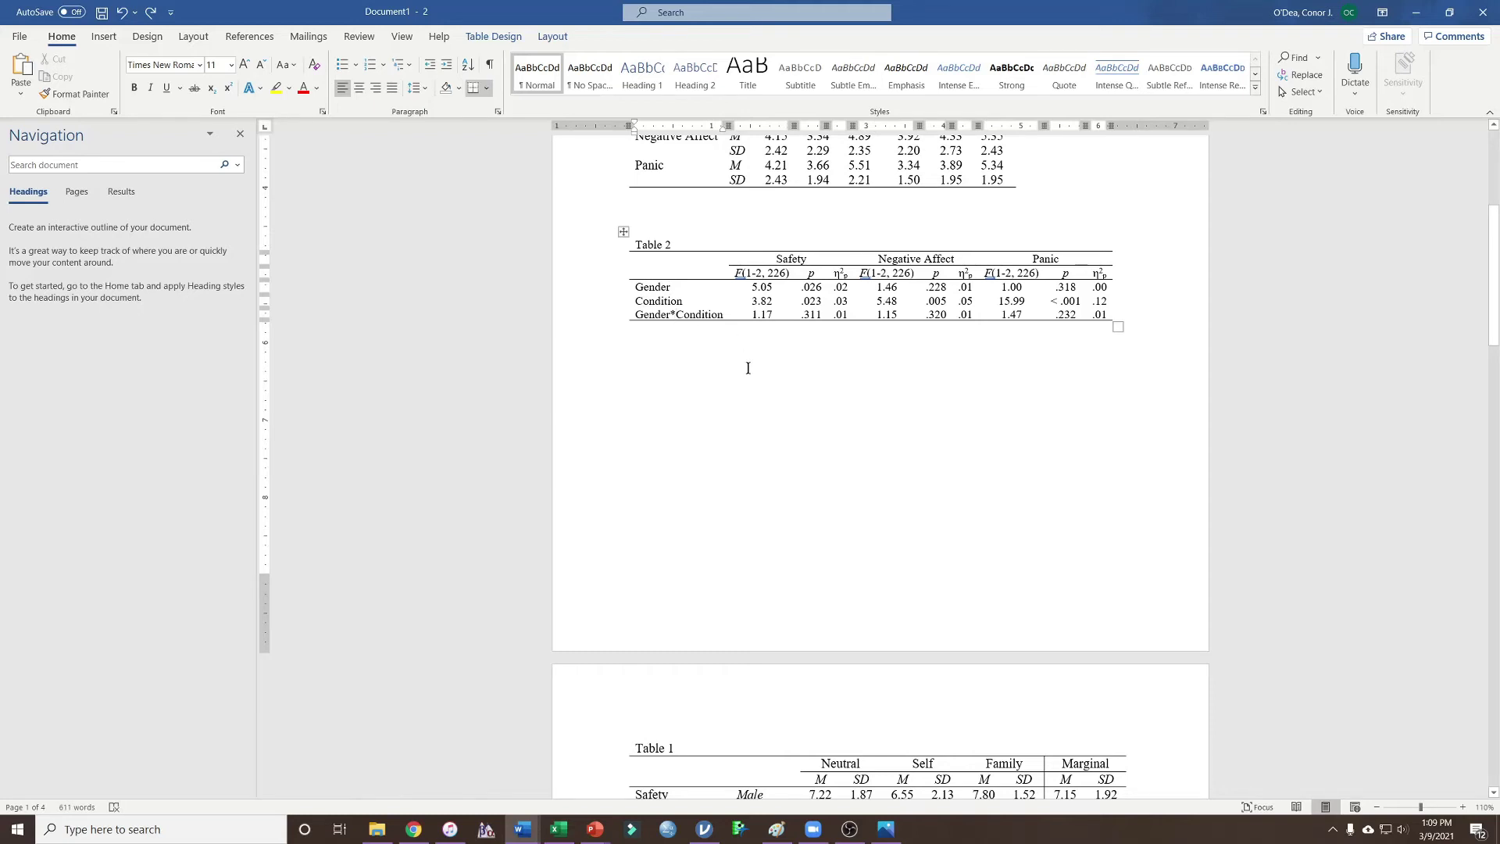
scroll(861, 430, down, 4)
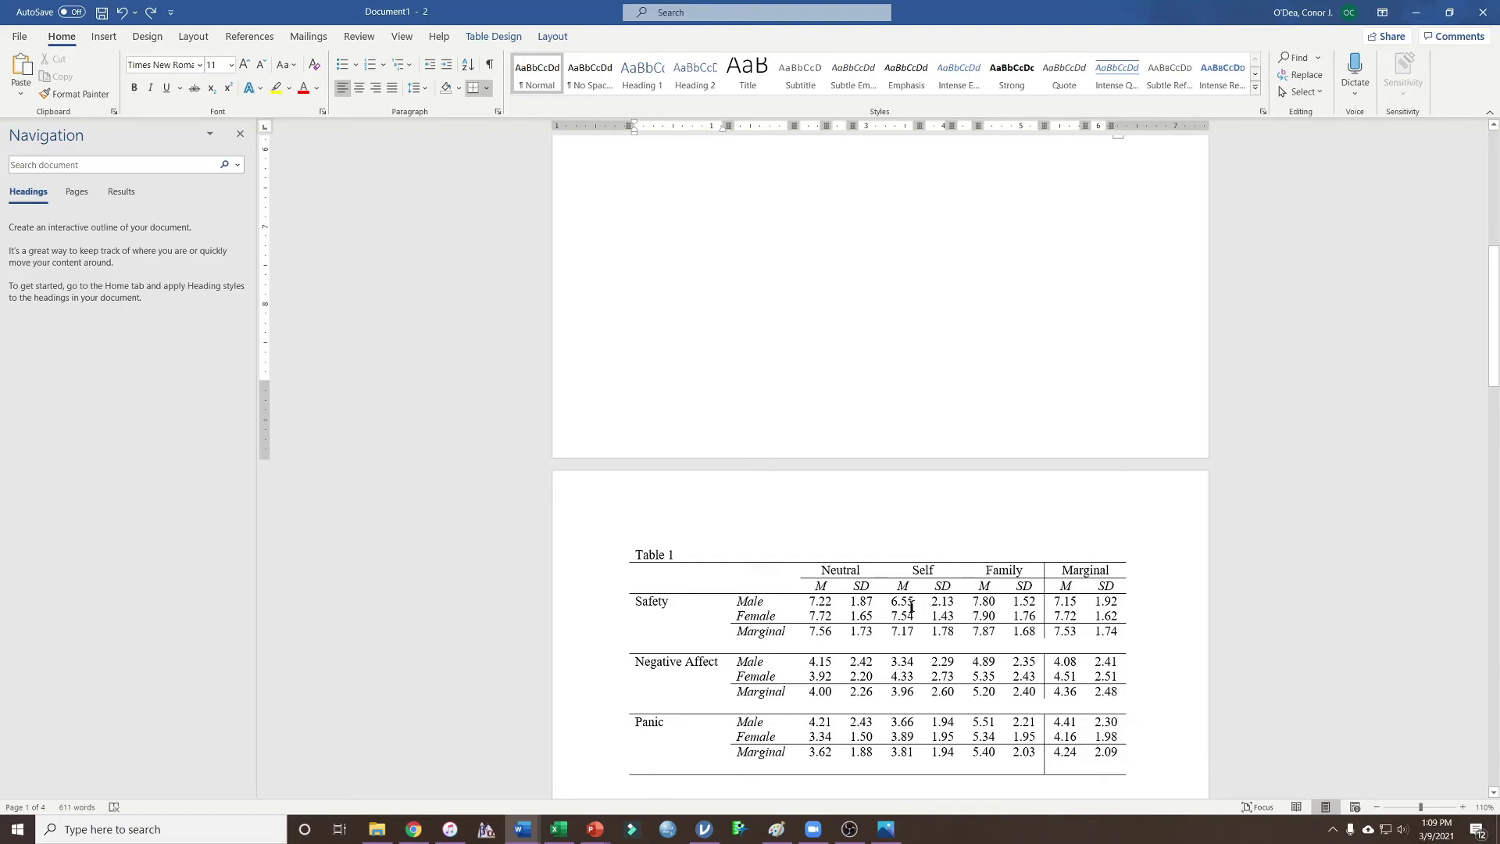
scroll(951, 516, up, 5)
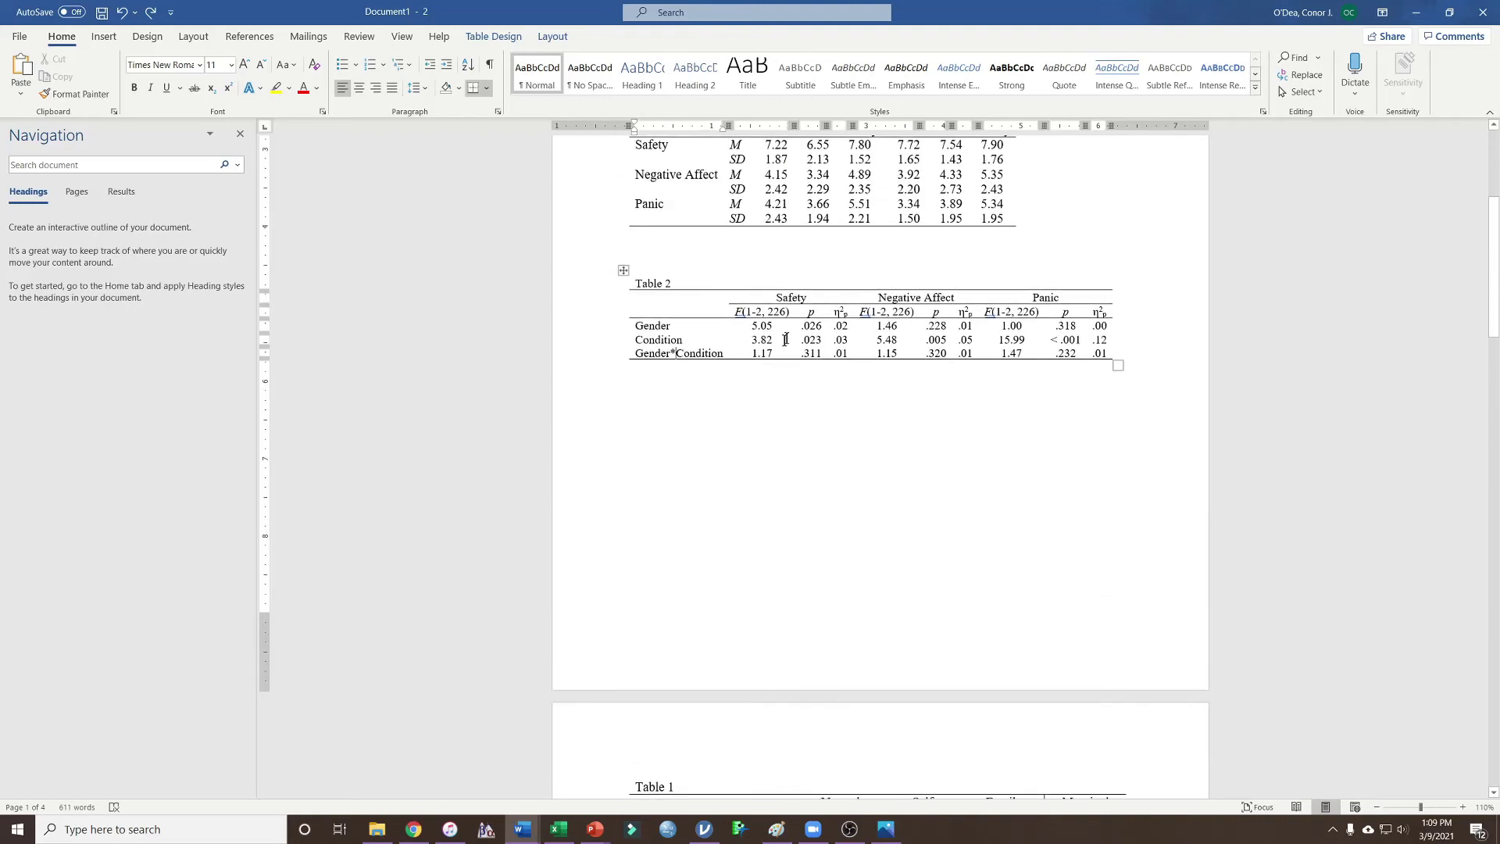
Step: Examine the F, p and partial eta-squared values of the Condition effect on Safety in Table 2
drag(821, 338, 785, 339)
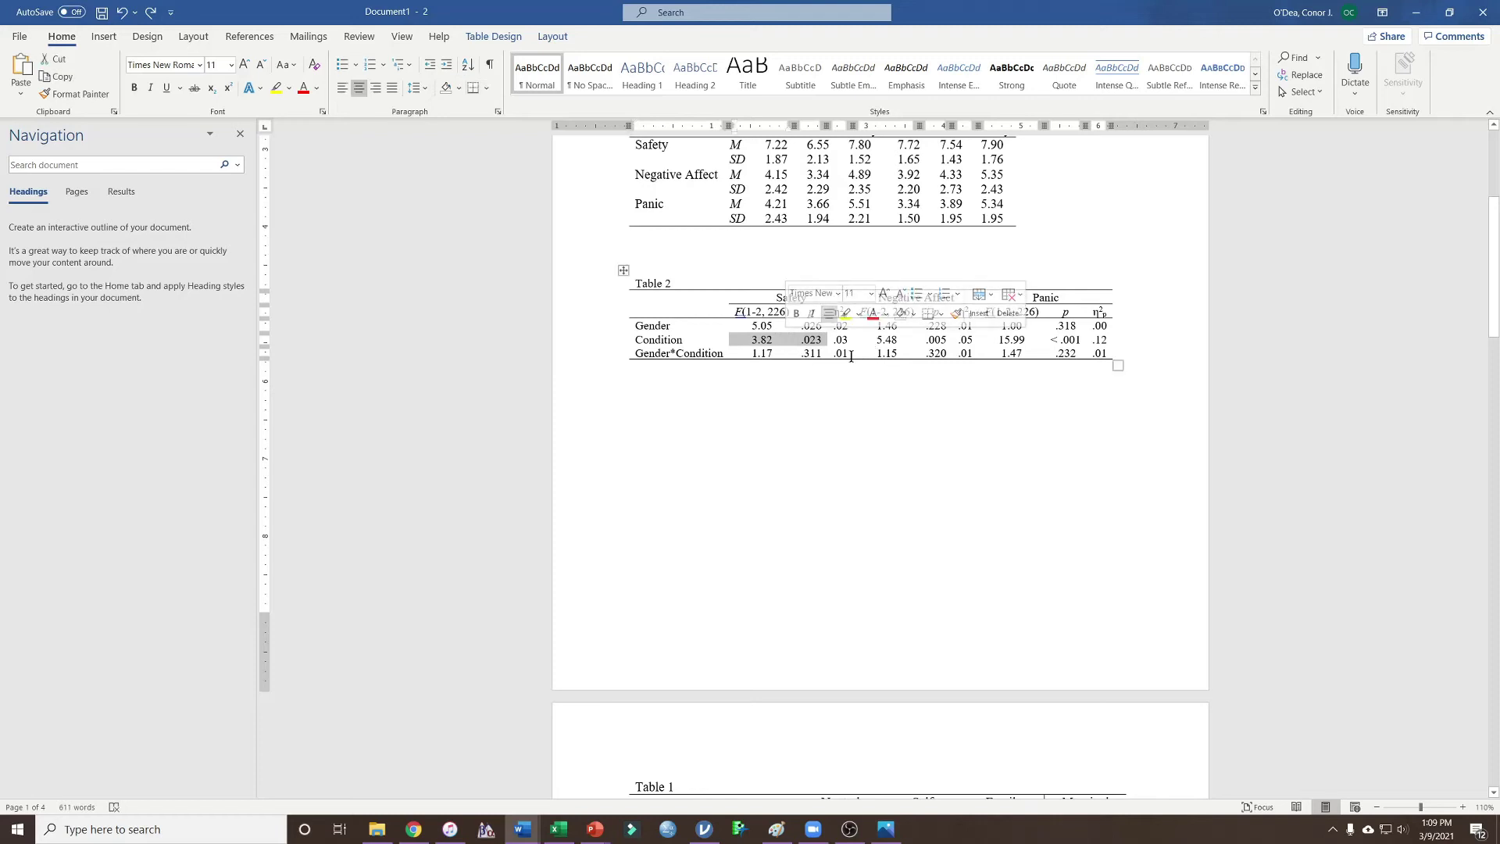
click(850, 339)
drag(855, 339, 883, 340)
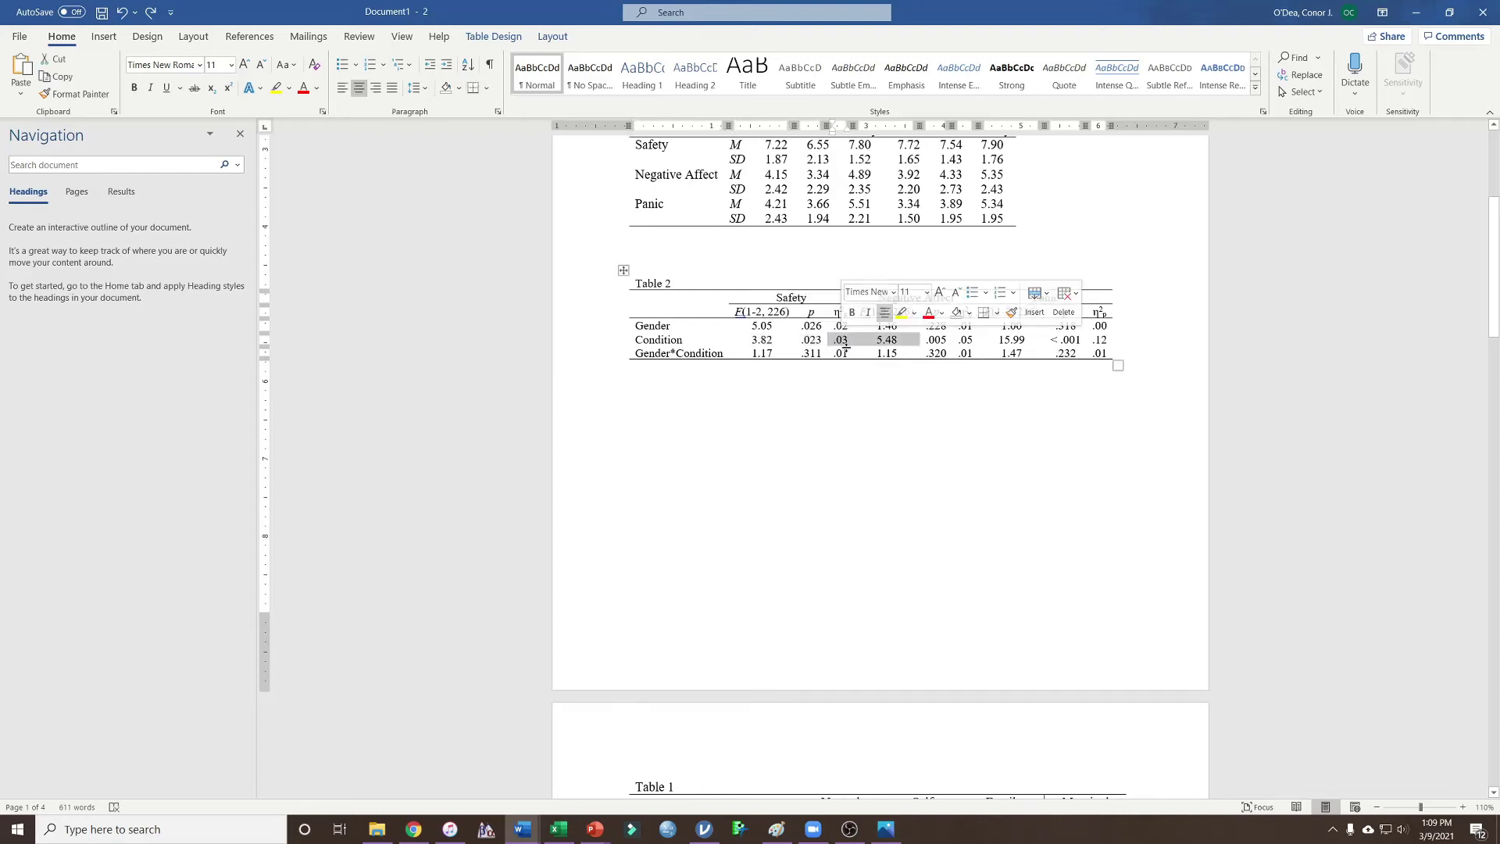
click(849, 339)
drag(849, 339, 769, 339)
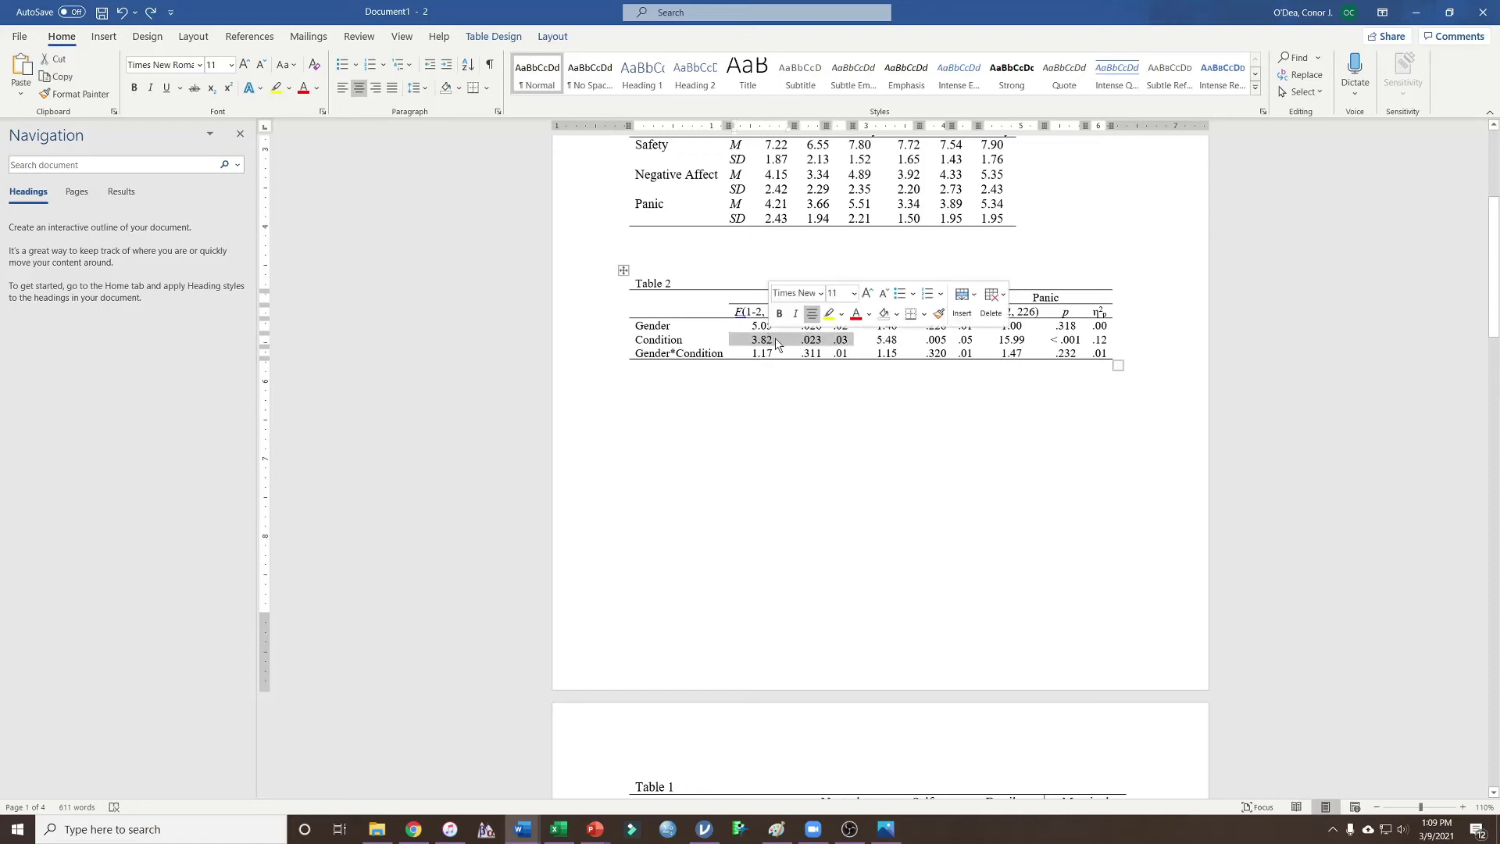
Step: Compare the Neutral and Self marginal means for Safety in the page 2 table and dismiss the desktop notification
scroll(908, 370, down, 2)
scroll(908, 370, down, 3)
click(861, 601)
click(823, 633)
click(914, 631)
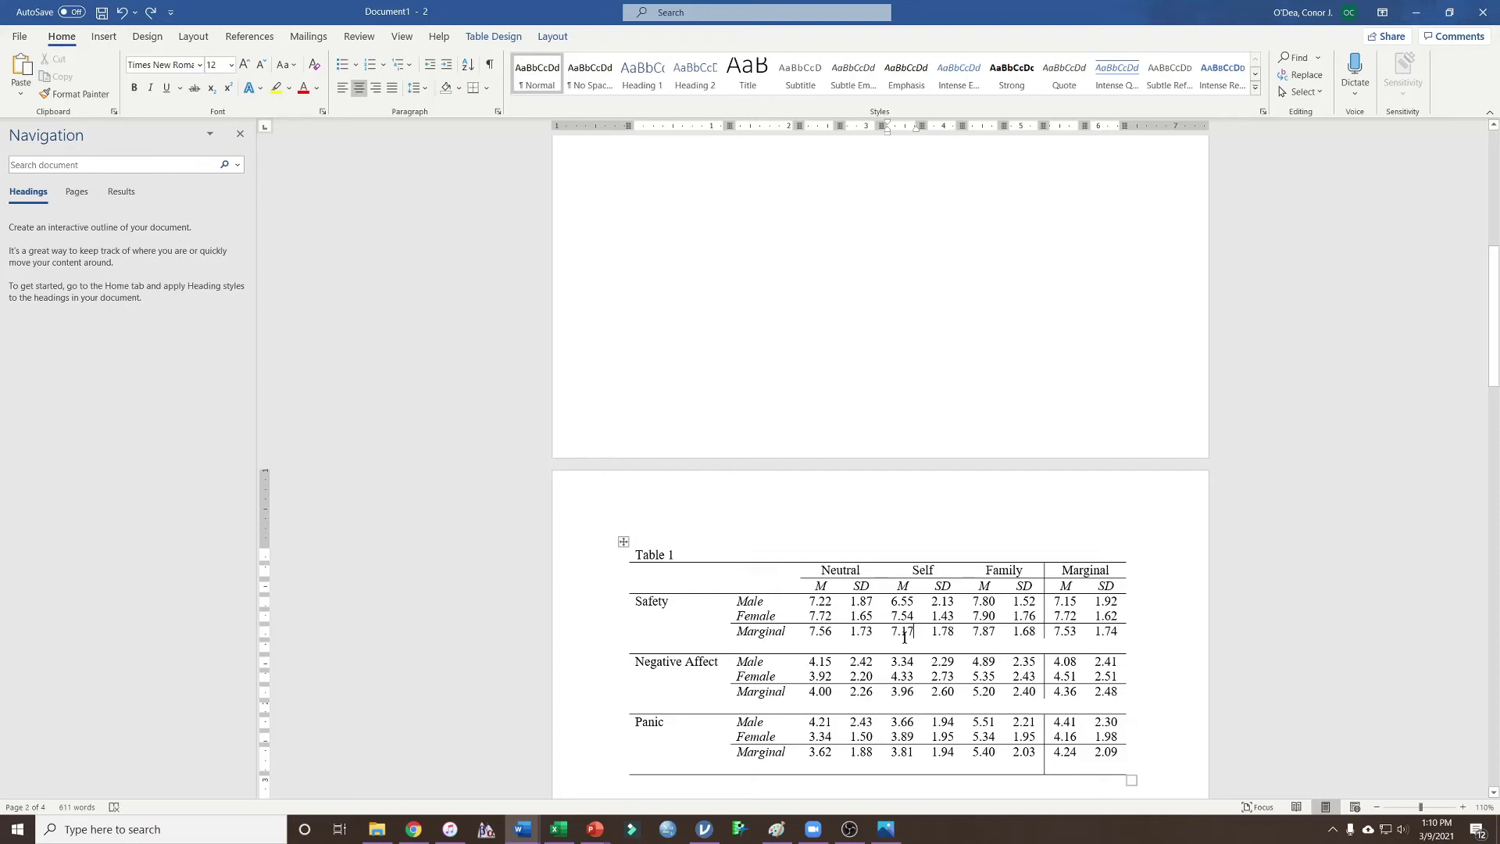
click(820, 633)
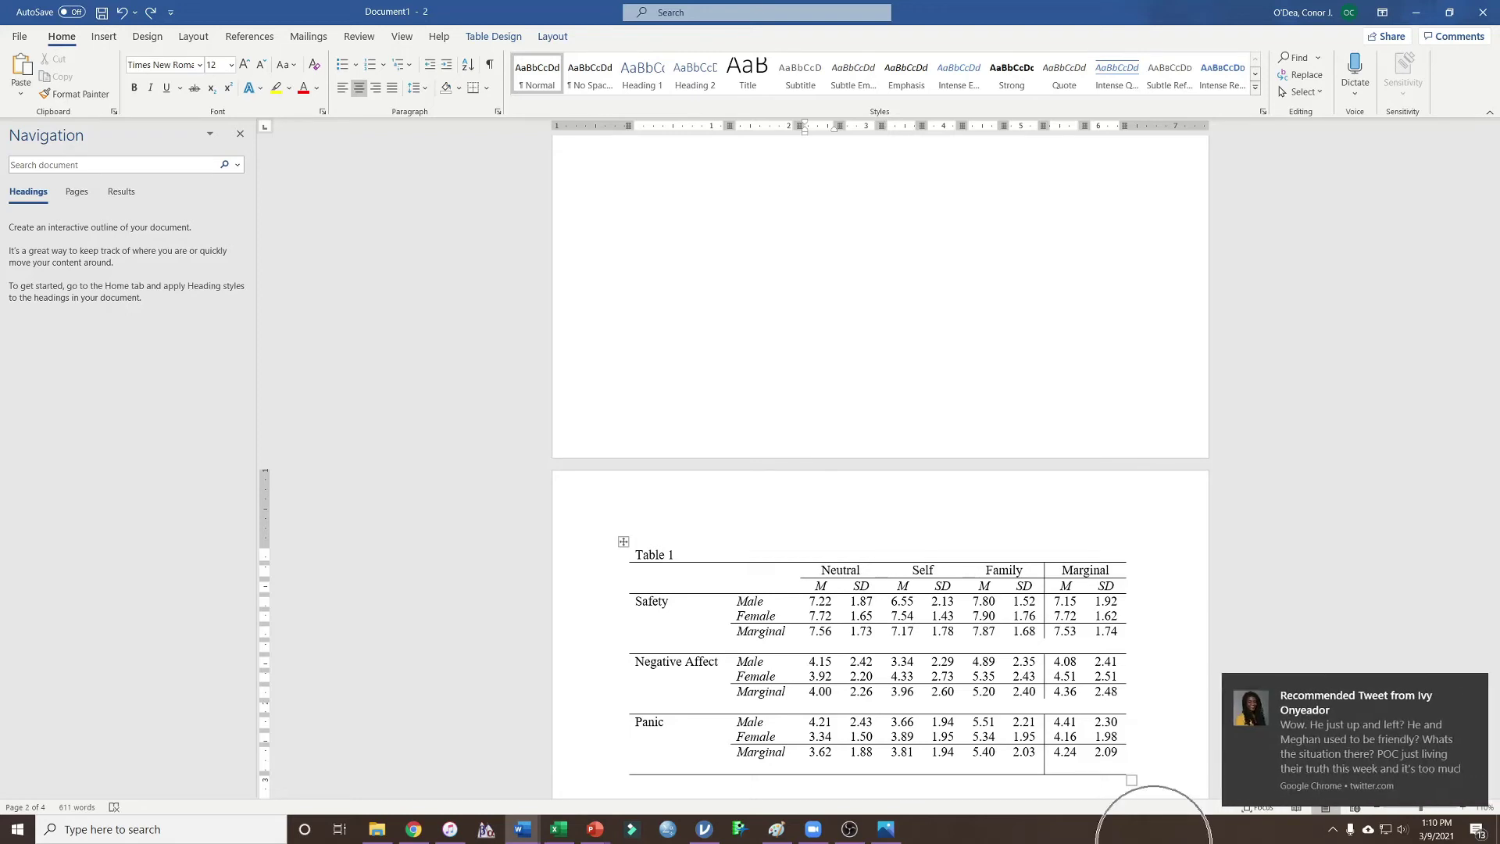
click(1435, 706)
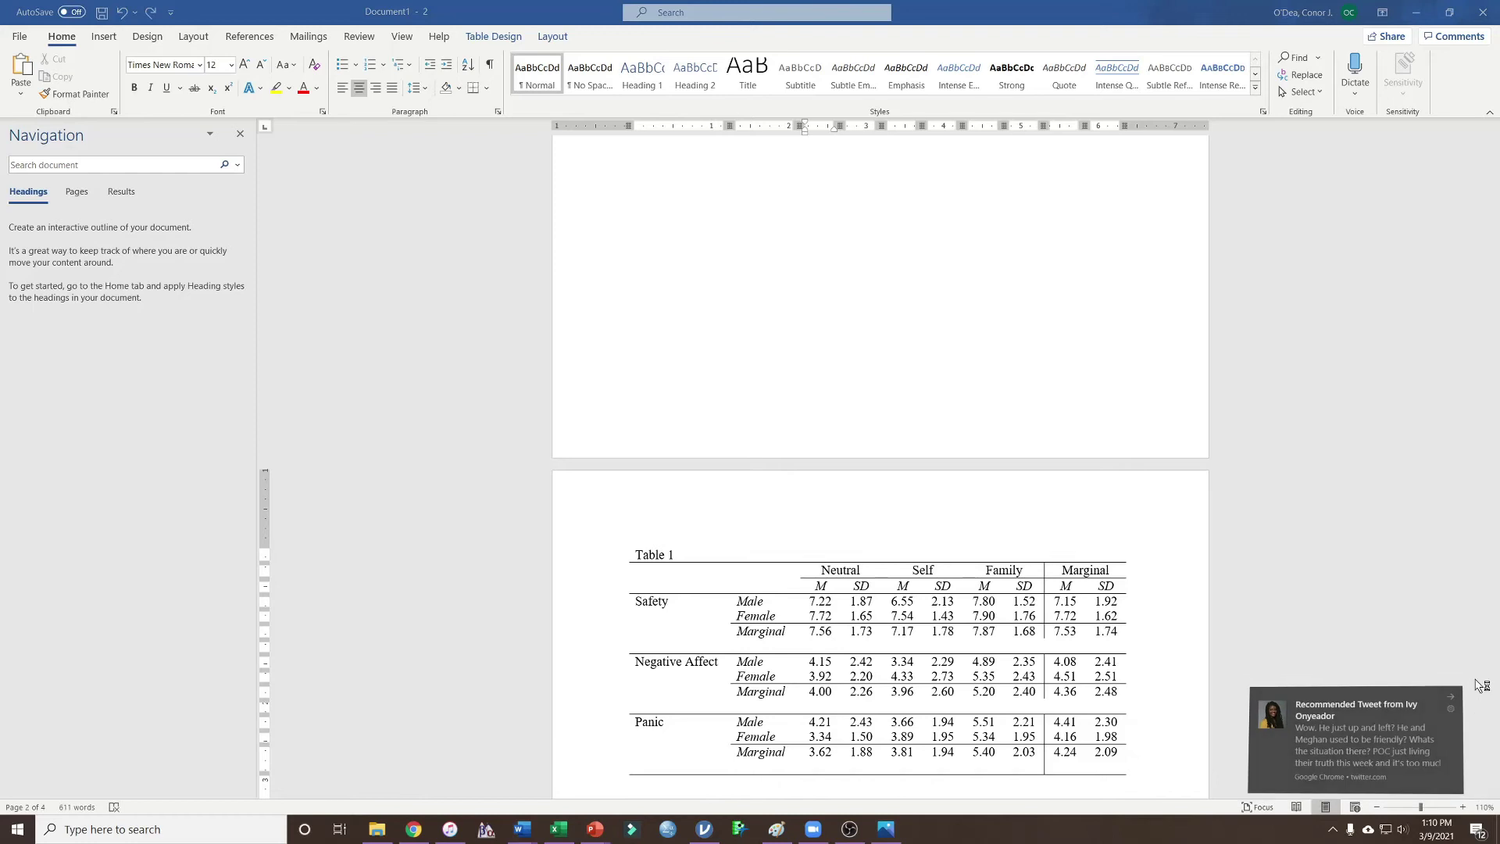
Step: Add subscript a to the Neutral and Family marginal means for Safety and subscript b to the Self one
click(830, 629)
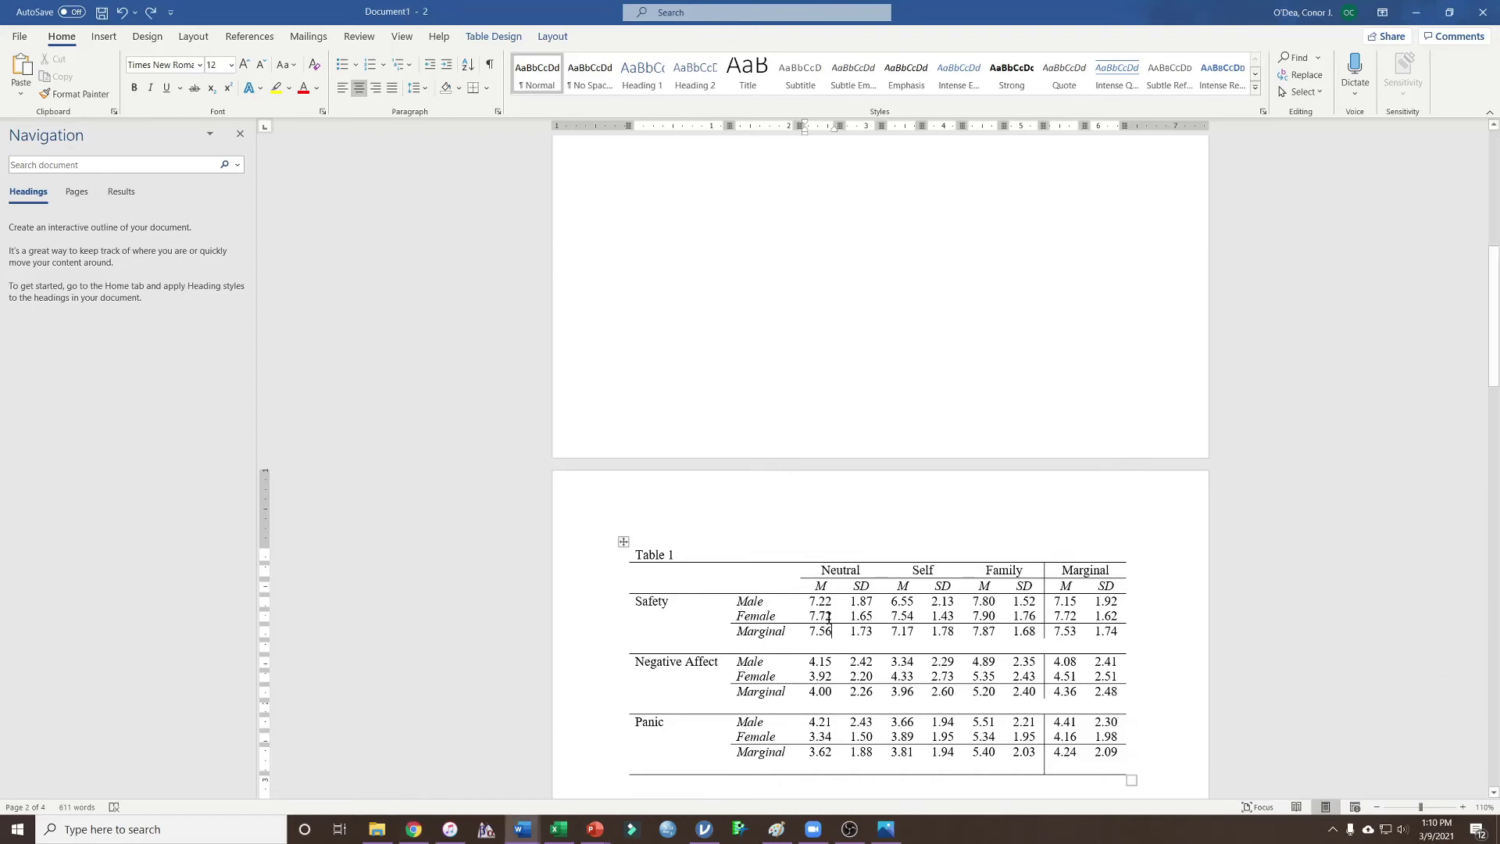
key(ctrl+equal)
text(a)
click(912, 630)
key(ctrl+equal)
text(b)
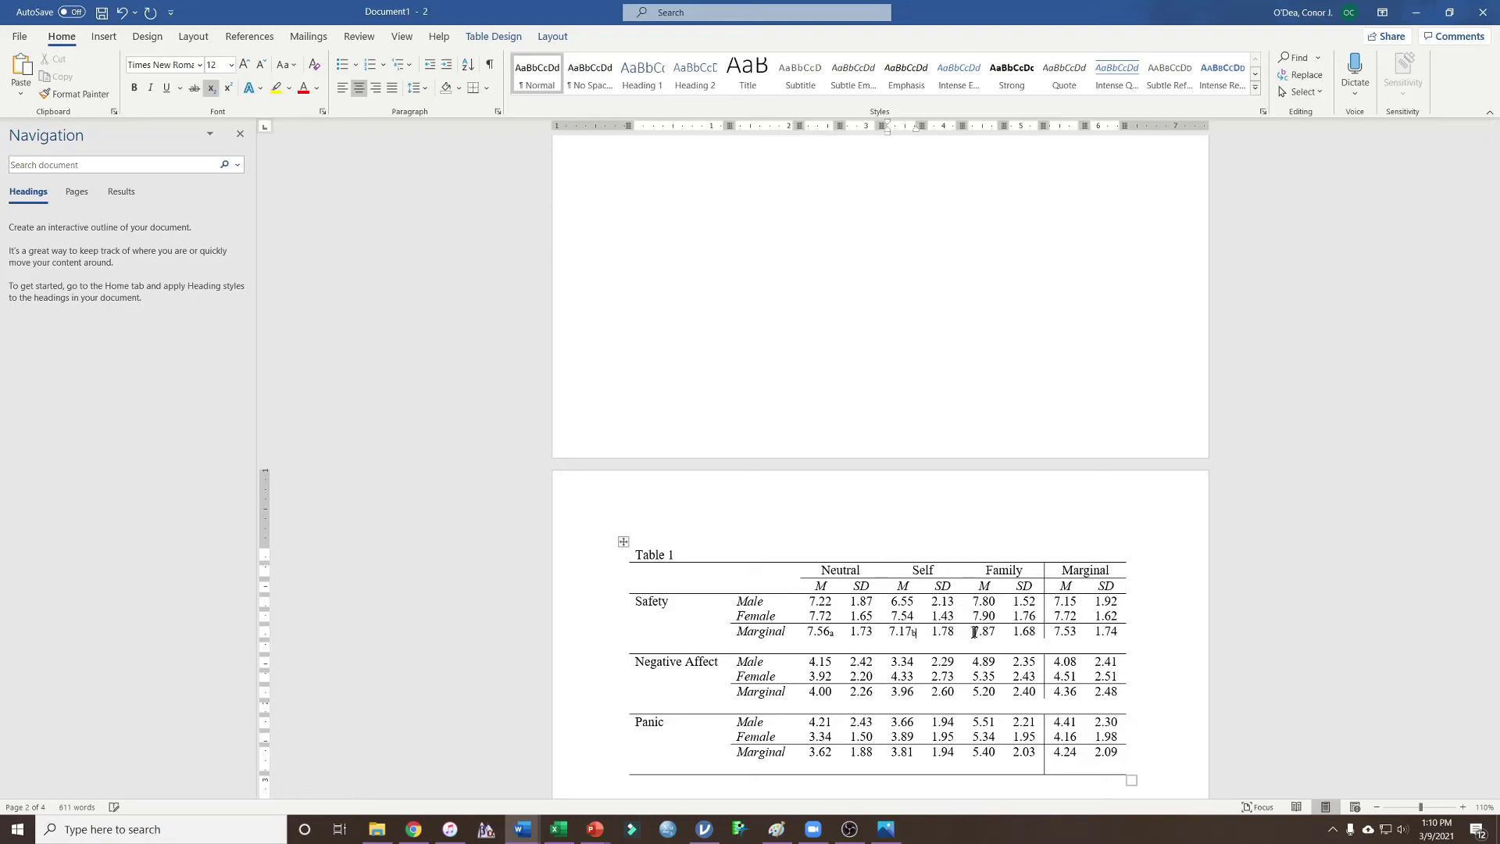
click(1000, 633)
key(ctrl+equal)
text(a)
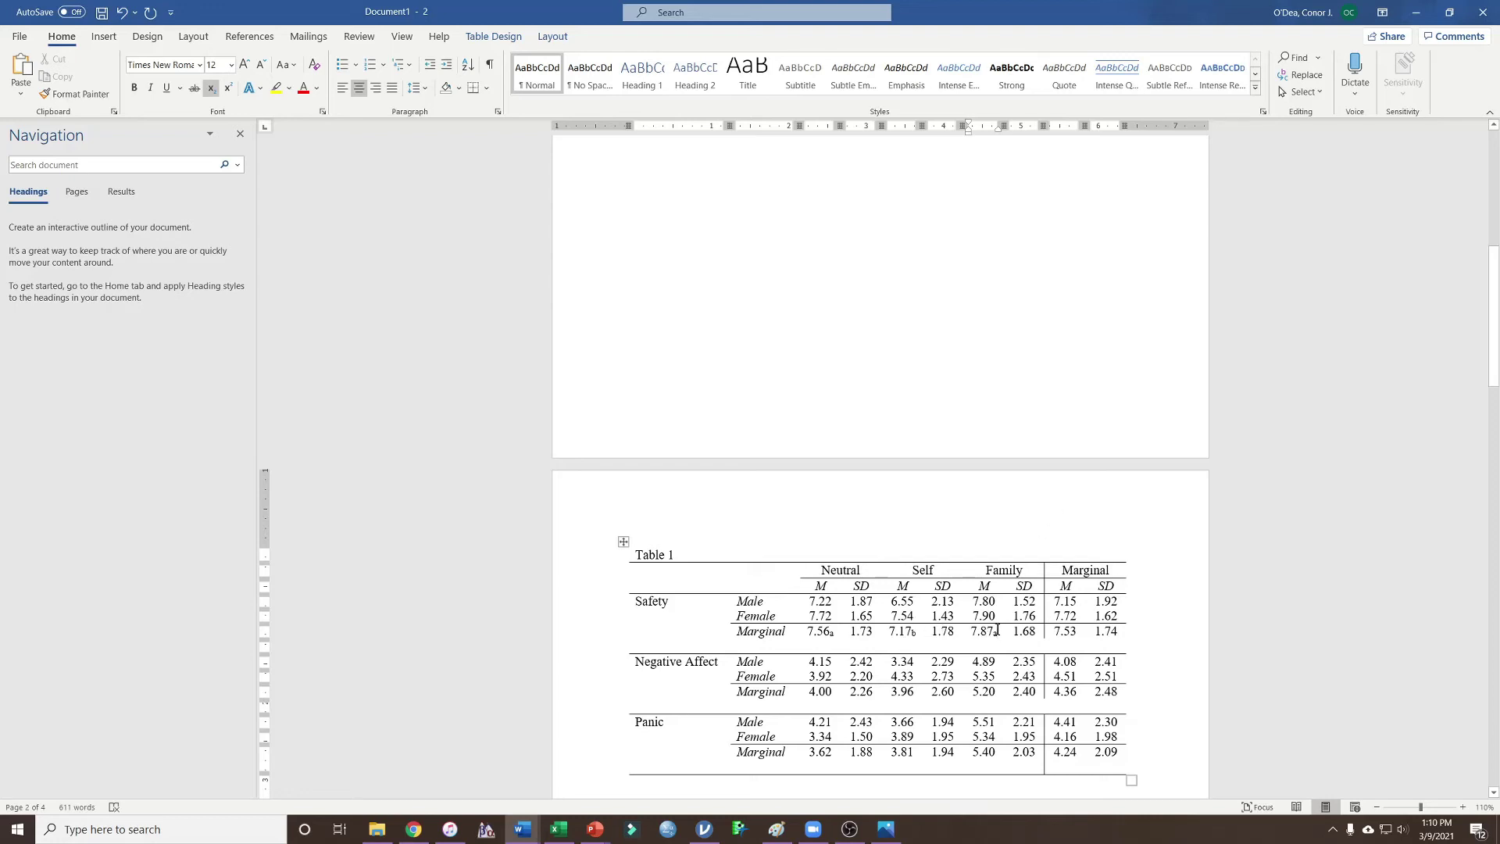
Step: Remove the subscript letters from the Neutral, Self and Family marginal means for Safety
key(BackSpace)
click(1009, 658)
key(BackSpace)
key(Left)
key(Left)
key(Left)
key(Left)
key(Left)
key(Left)
key(Left)
key(Left)
key(Left)
key(Left)
key(BackSpace)
click(1081, 604)
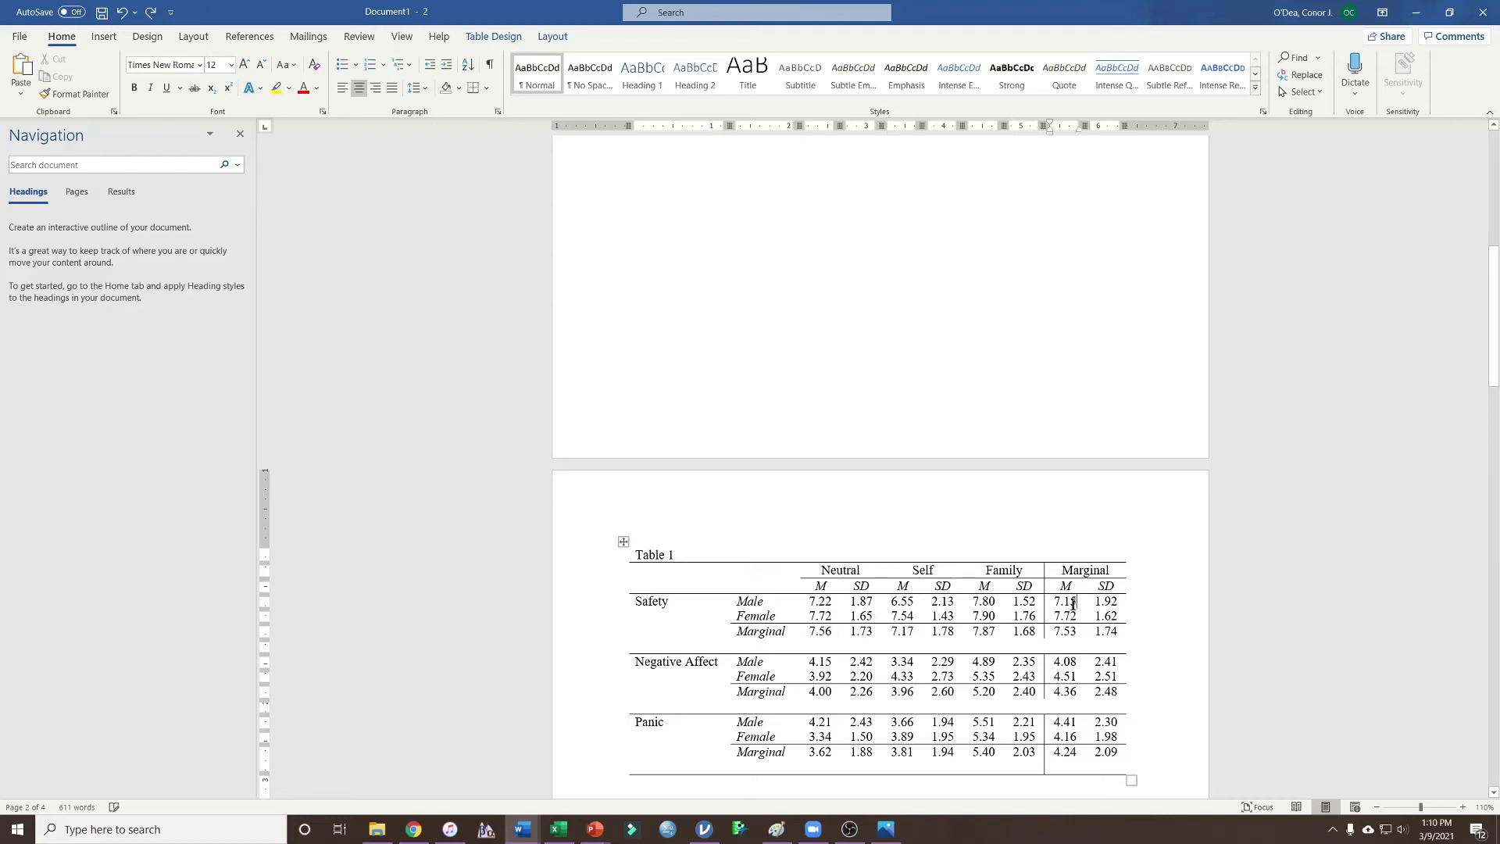
Step: Remove the italics from all F, p and partial eta-squared values in the wide Table 1 on page 3
scroll(1080, 604, down, 2)
scroll(734, 523, down, 12)
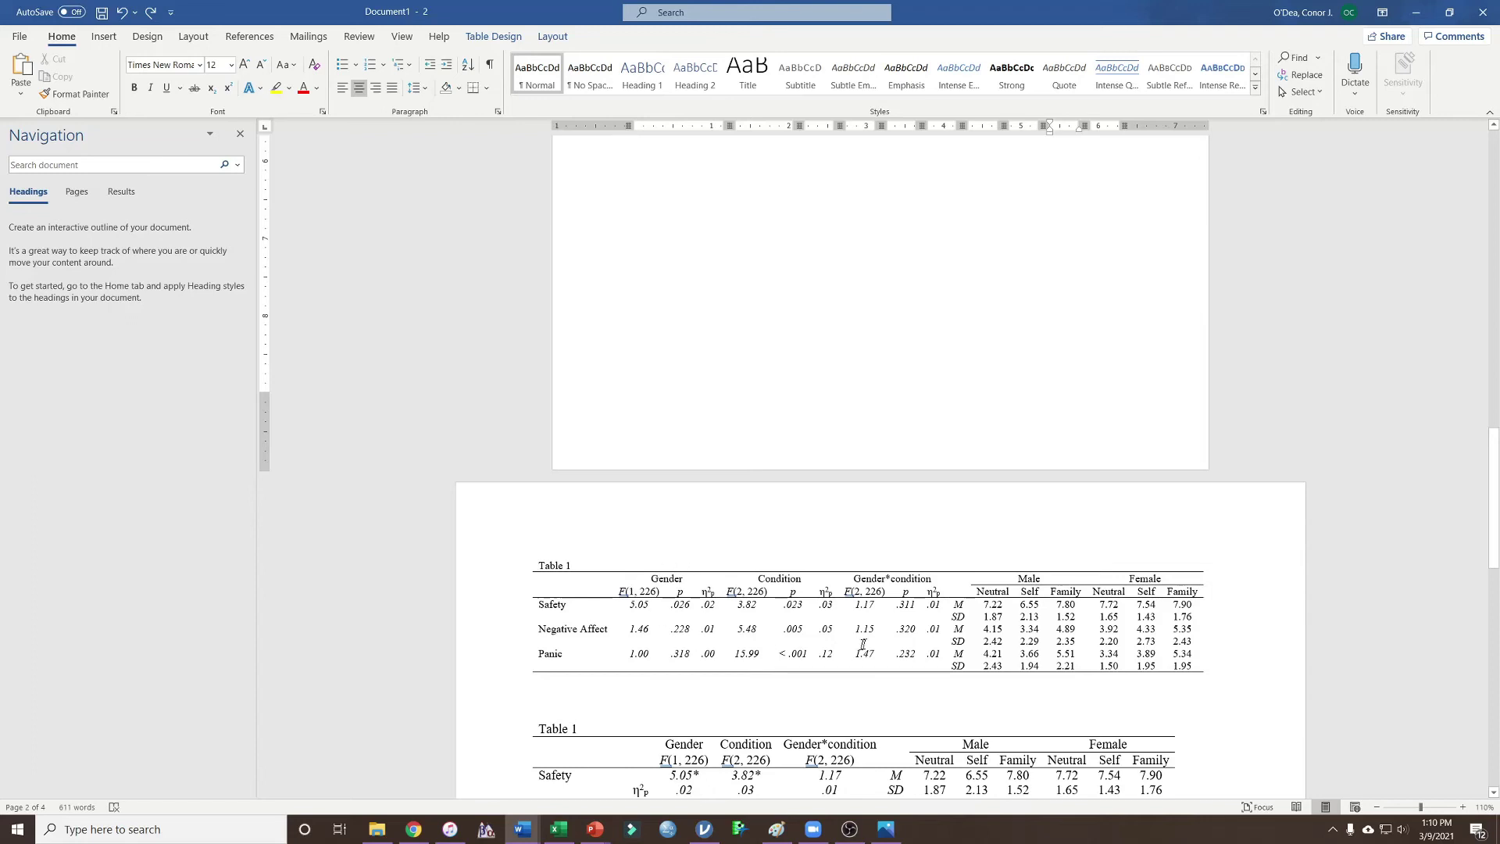
click(656, 571)
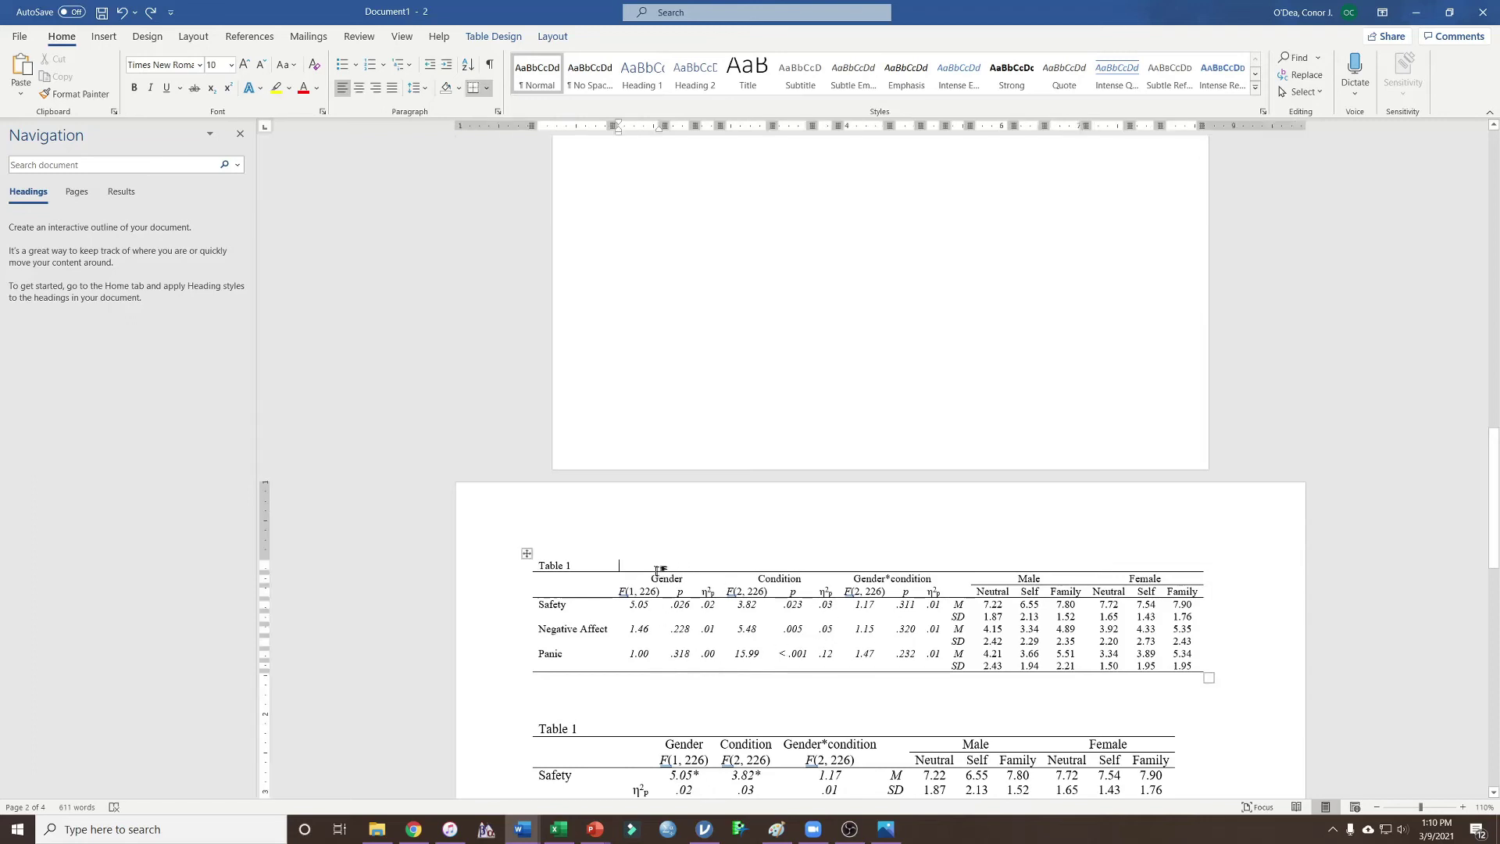
click(877, 579)
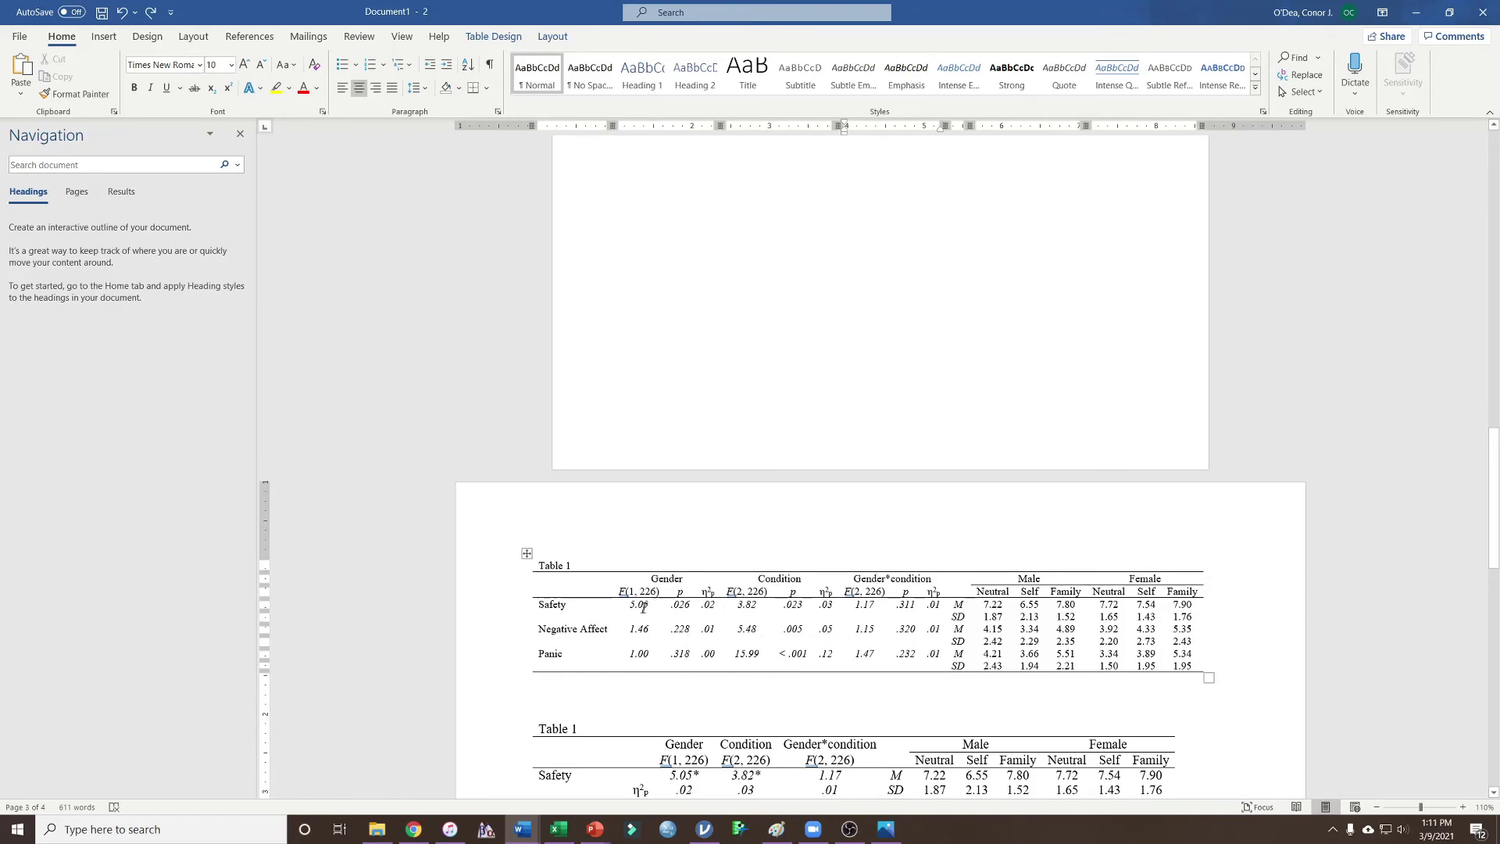
drag(630, 606, 921, 676)
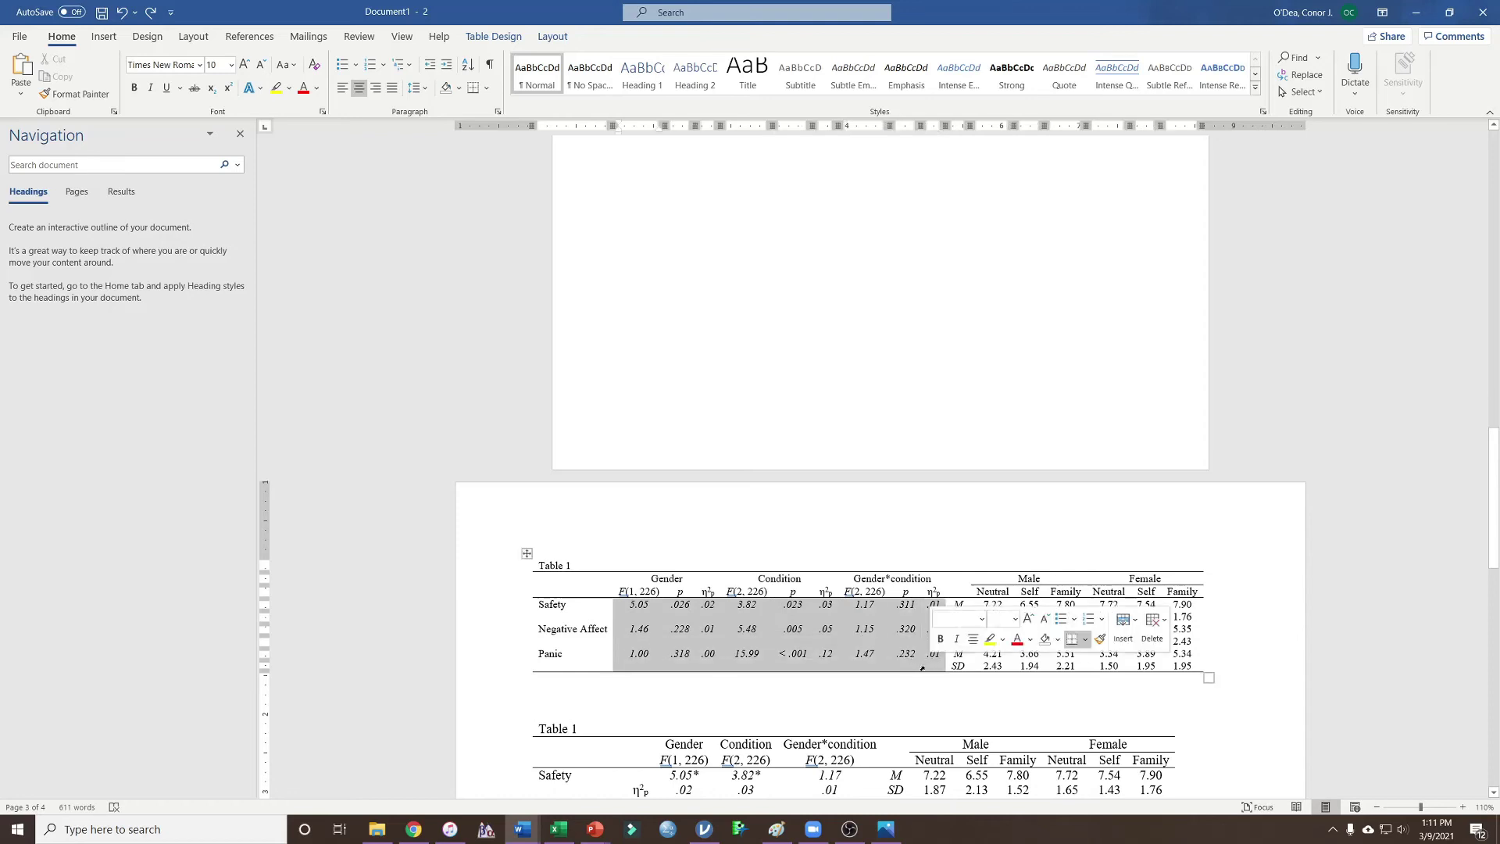
key(ctrl+i)
click(957, 666)
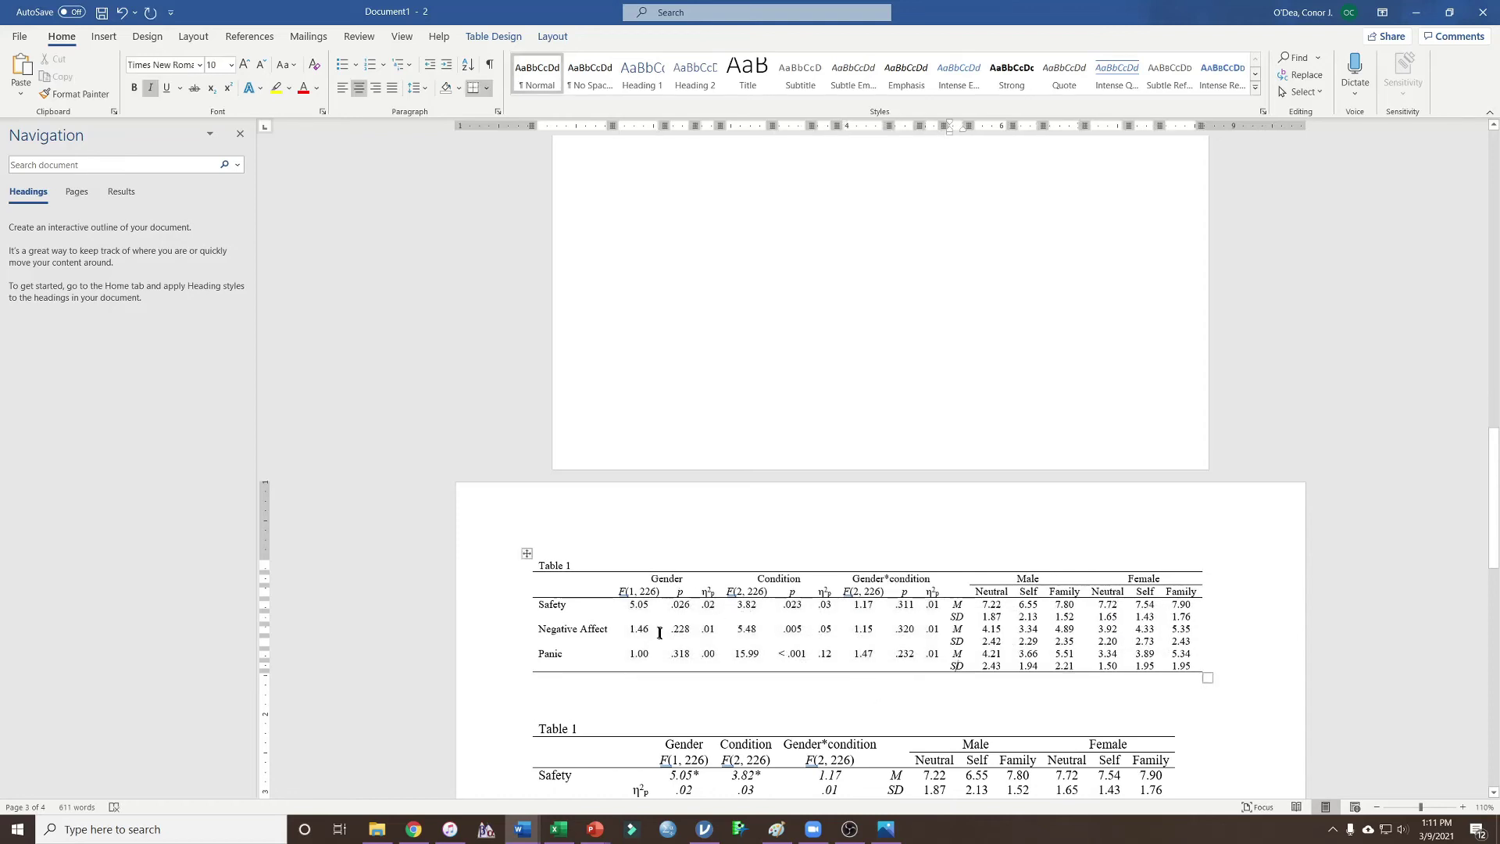
Step: Compare the Gender F values in the wide Table 1 on page 3 with the separate means and test tables on page 1
drag(633, 603, 654, 655)
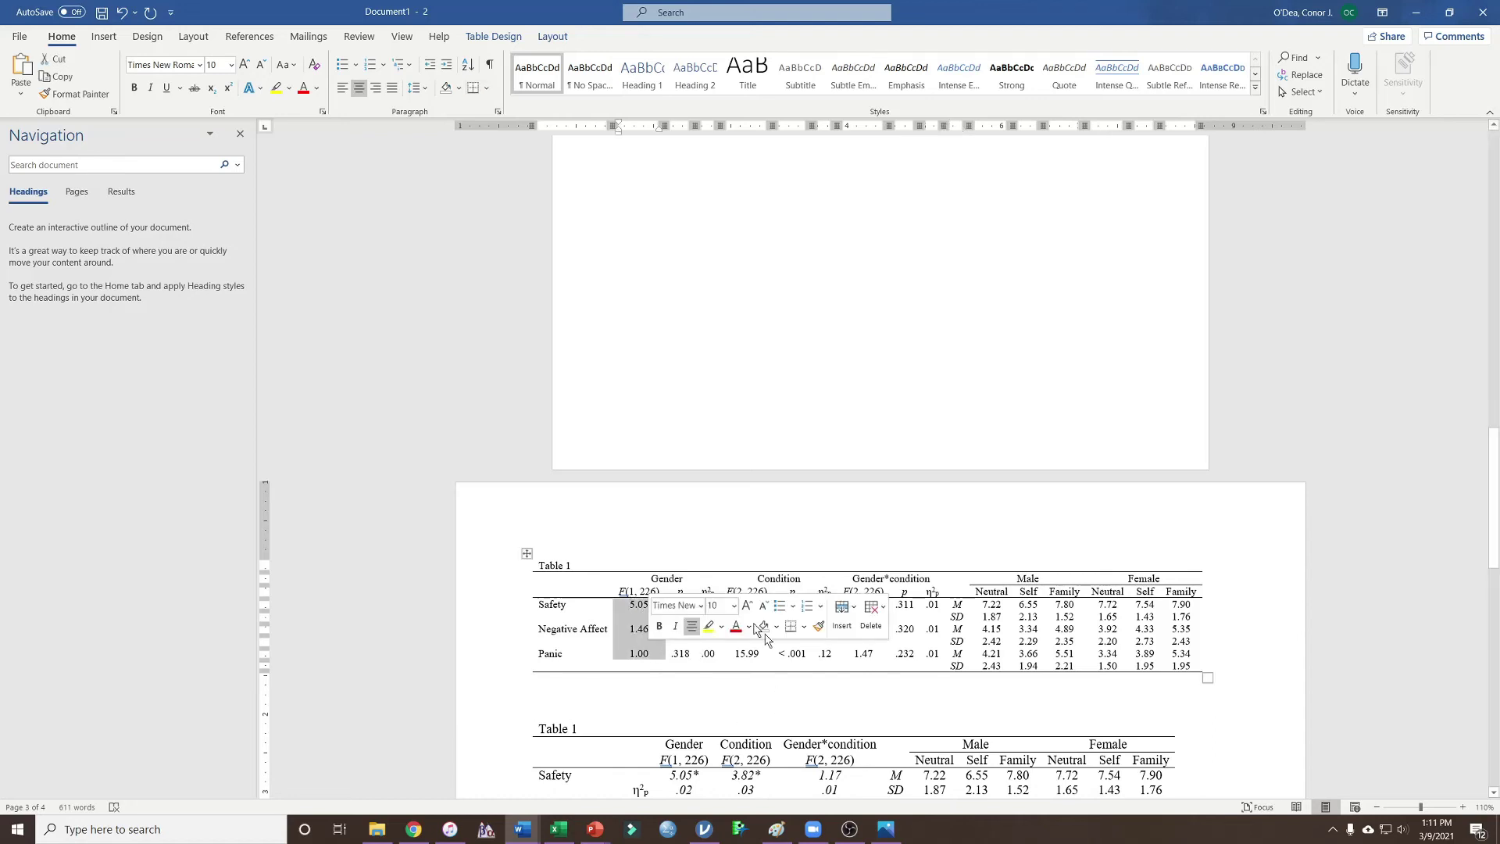
click(888, 687)
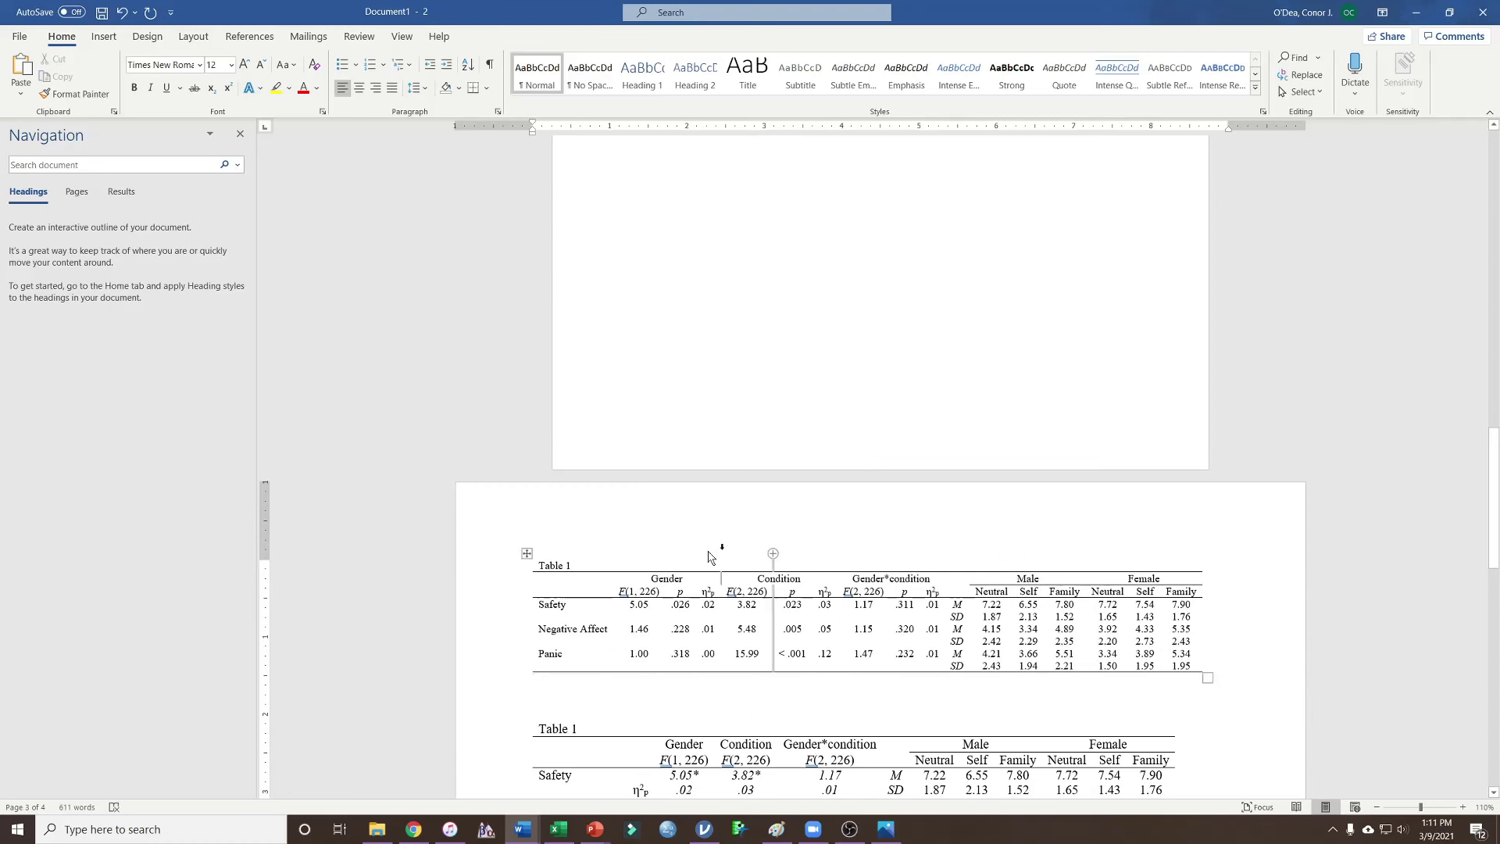
scroll(946, 645, up, 15)
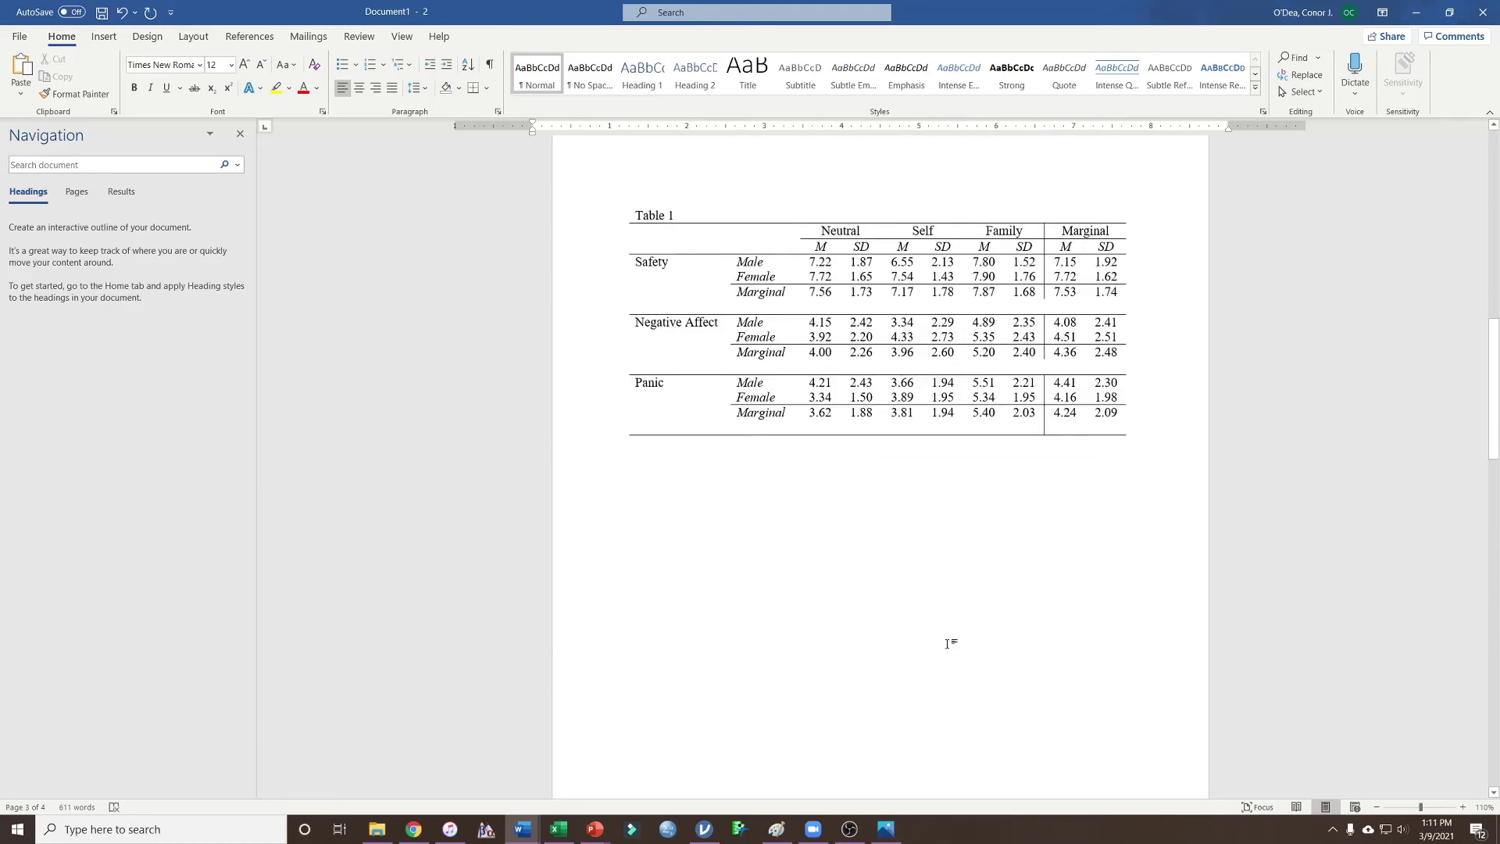
scroll(948, 643, up, 1)
drag(613, 302, 970, 628)
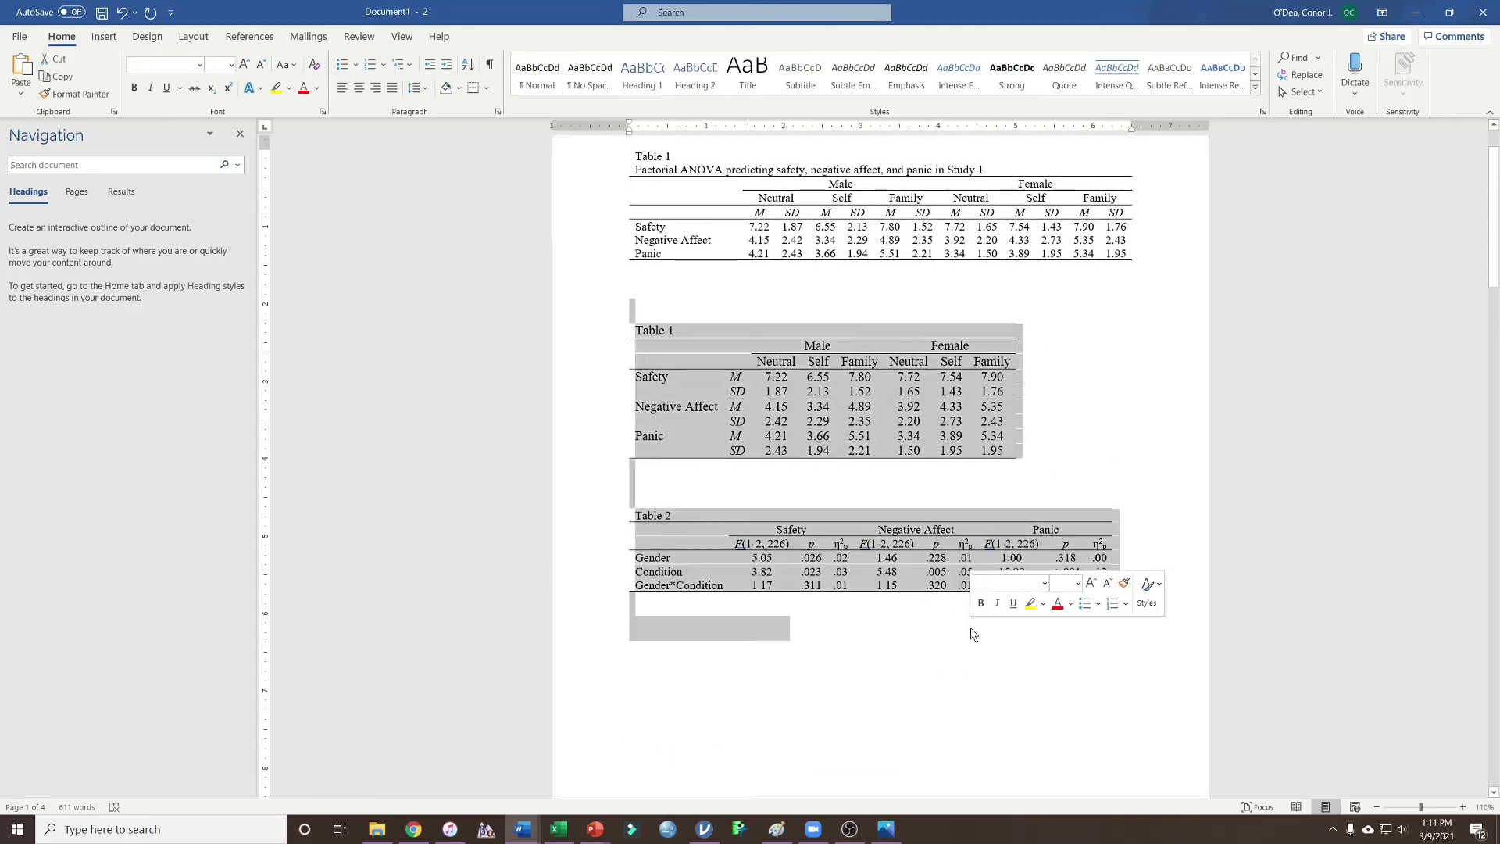
click(856, 617)
scroll(899, 512, down, 4)
scroll(898, 512, down, 15)
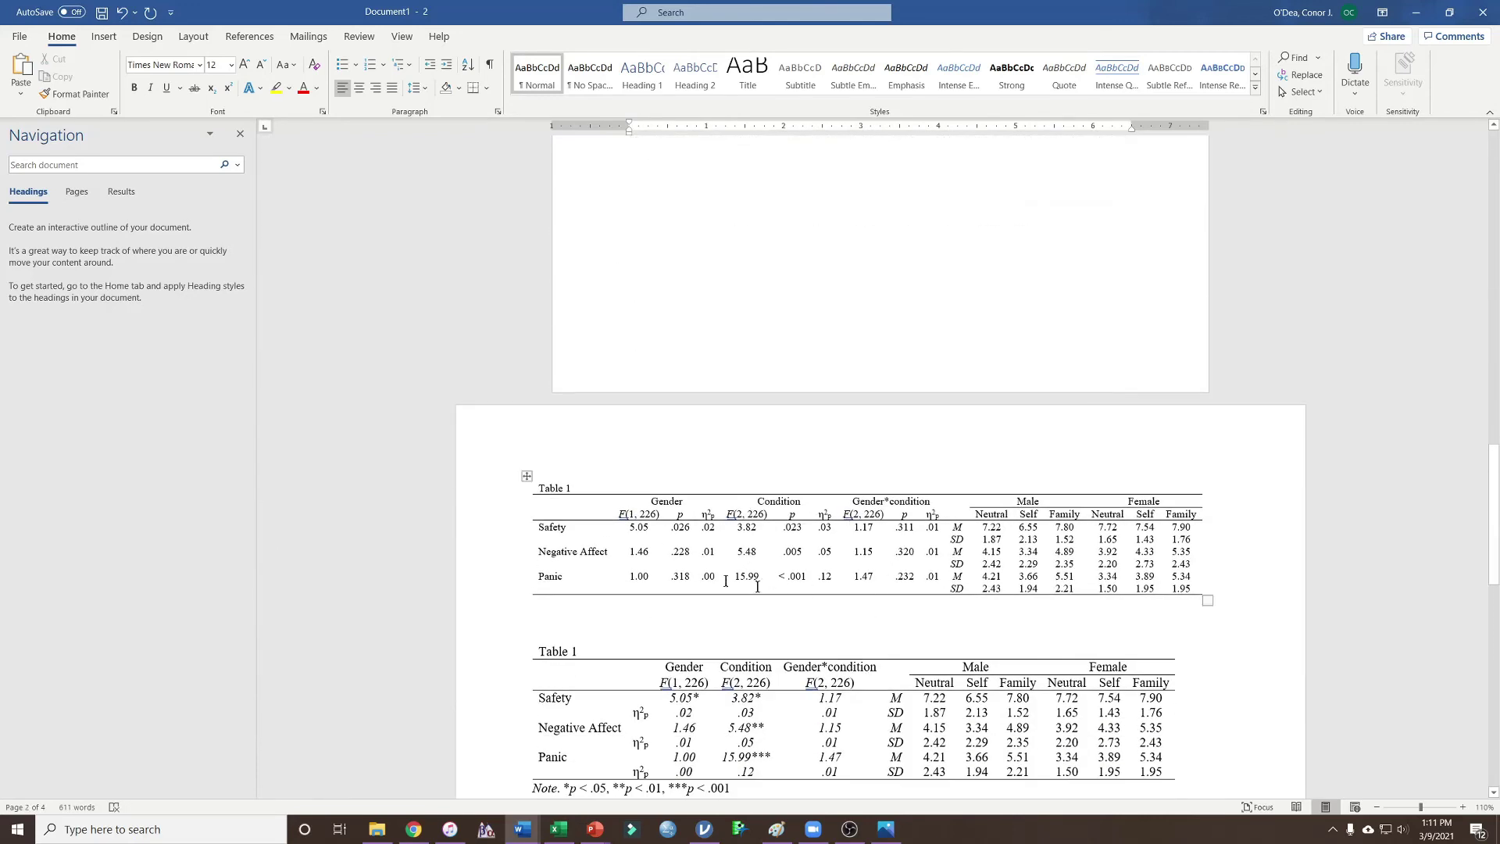
scroll(625, 578, down, 2)
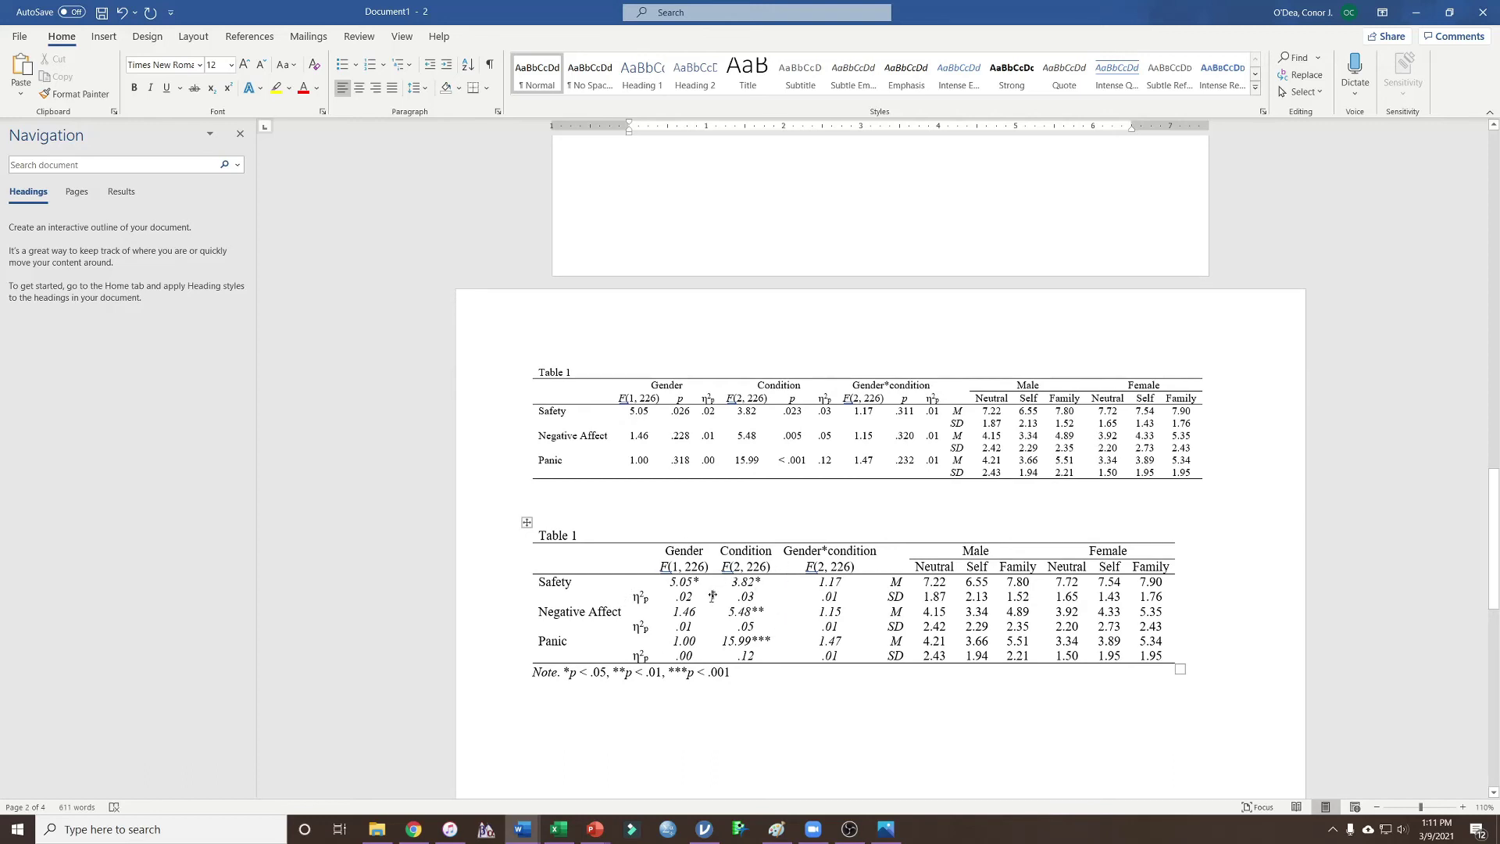
Step: Examine the second Table 1 on page 3: the significance asterisks on the F values, the explanatory note and the partial eta-squared row
click(673, 413)
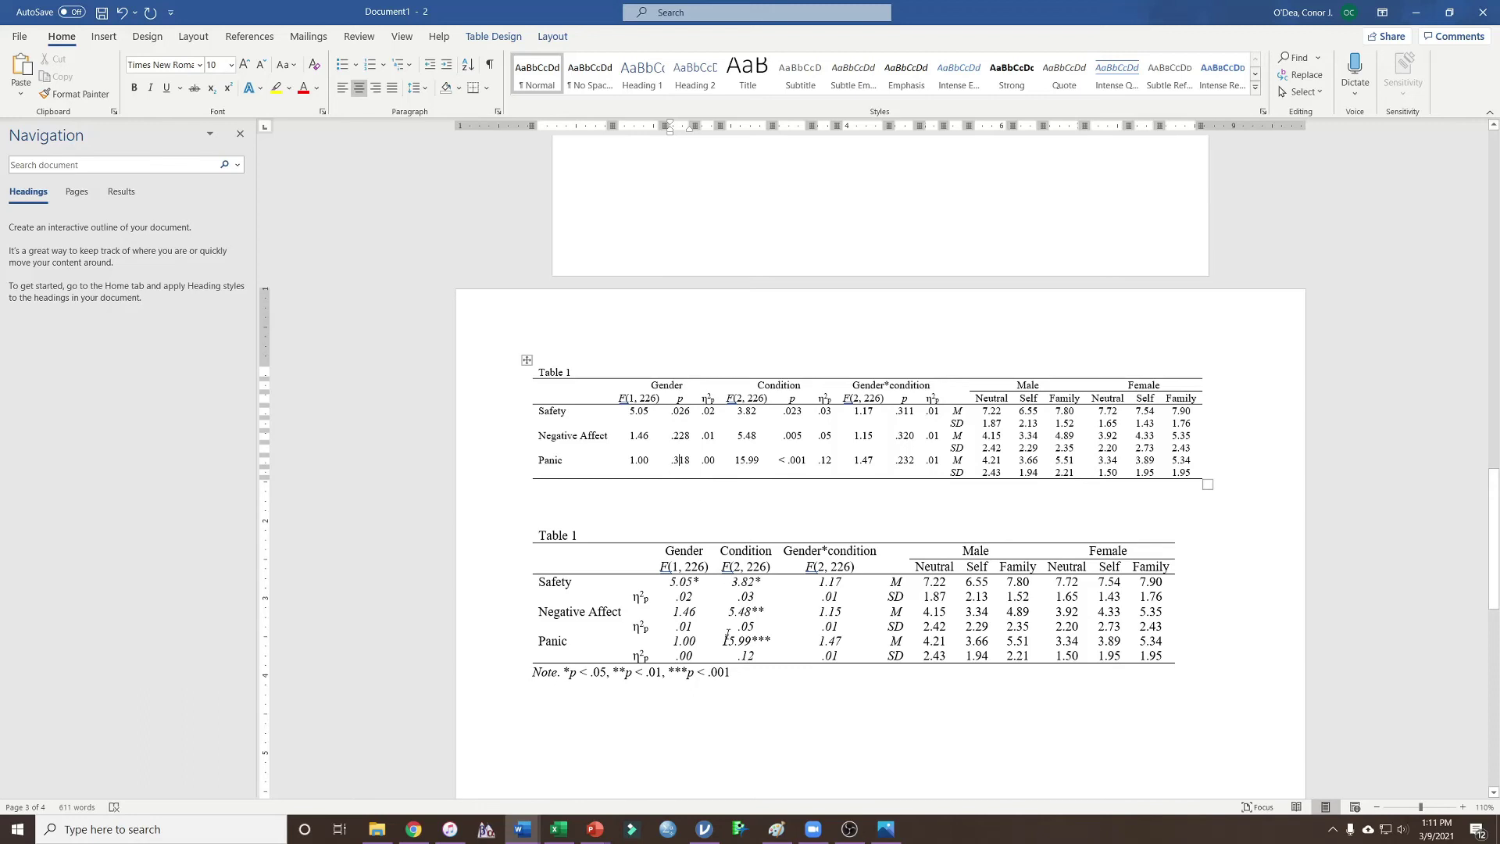
drag(732, 673, 573, 682)
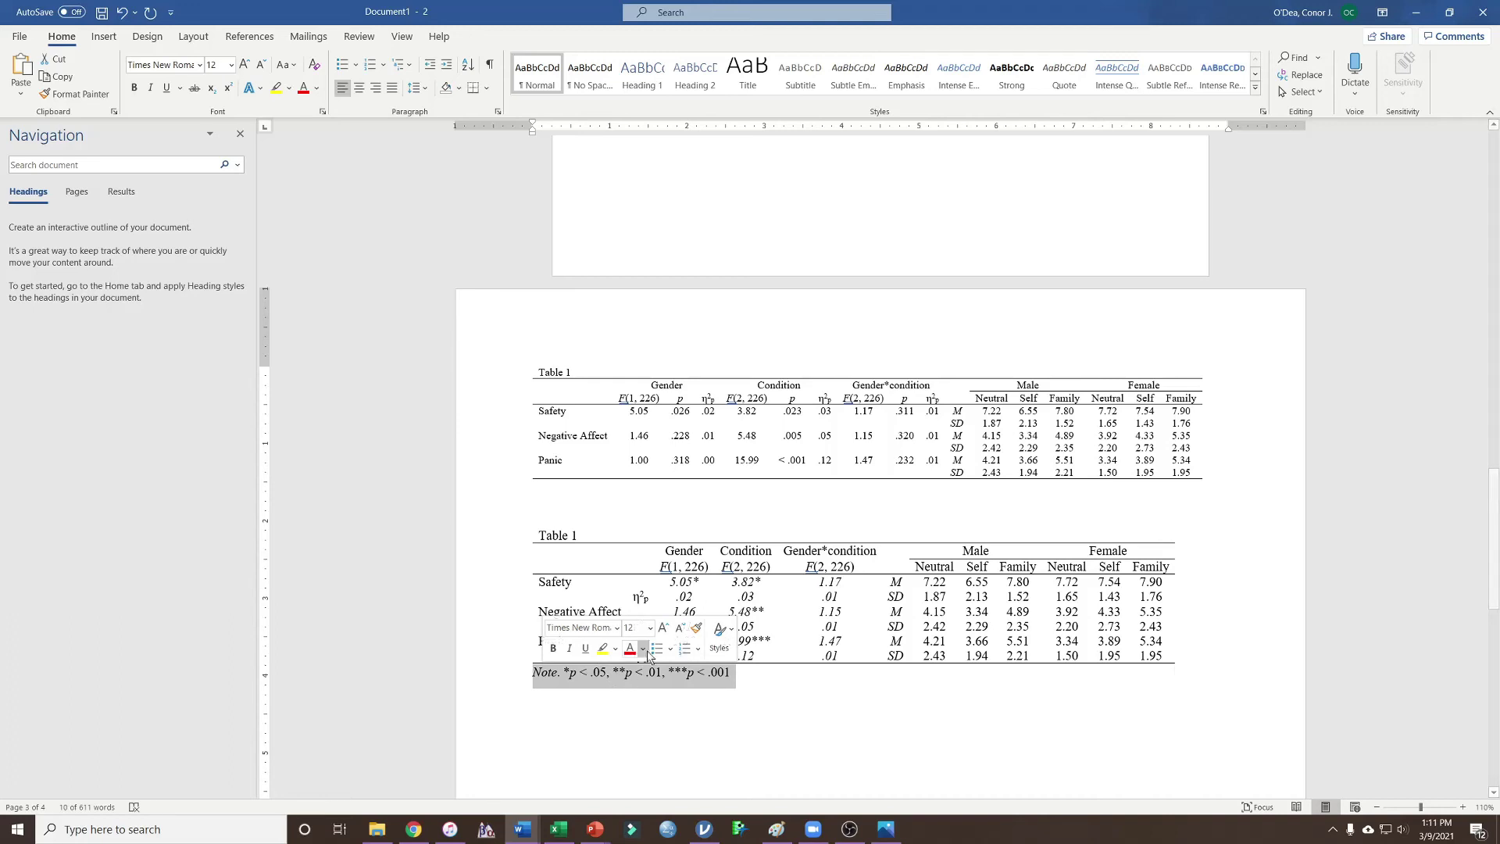
click(626, 678)
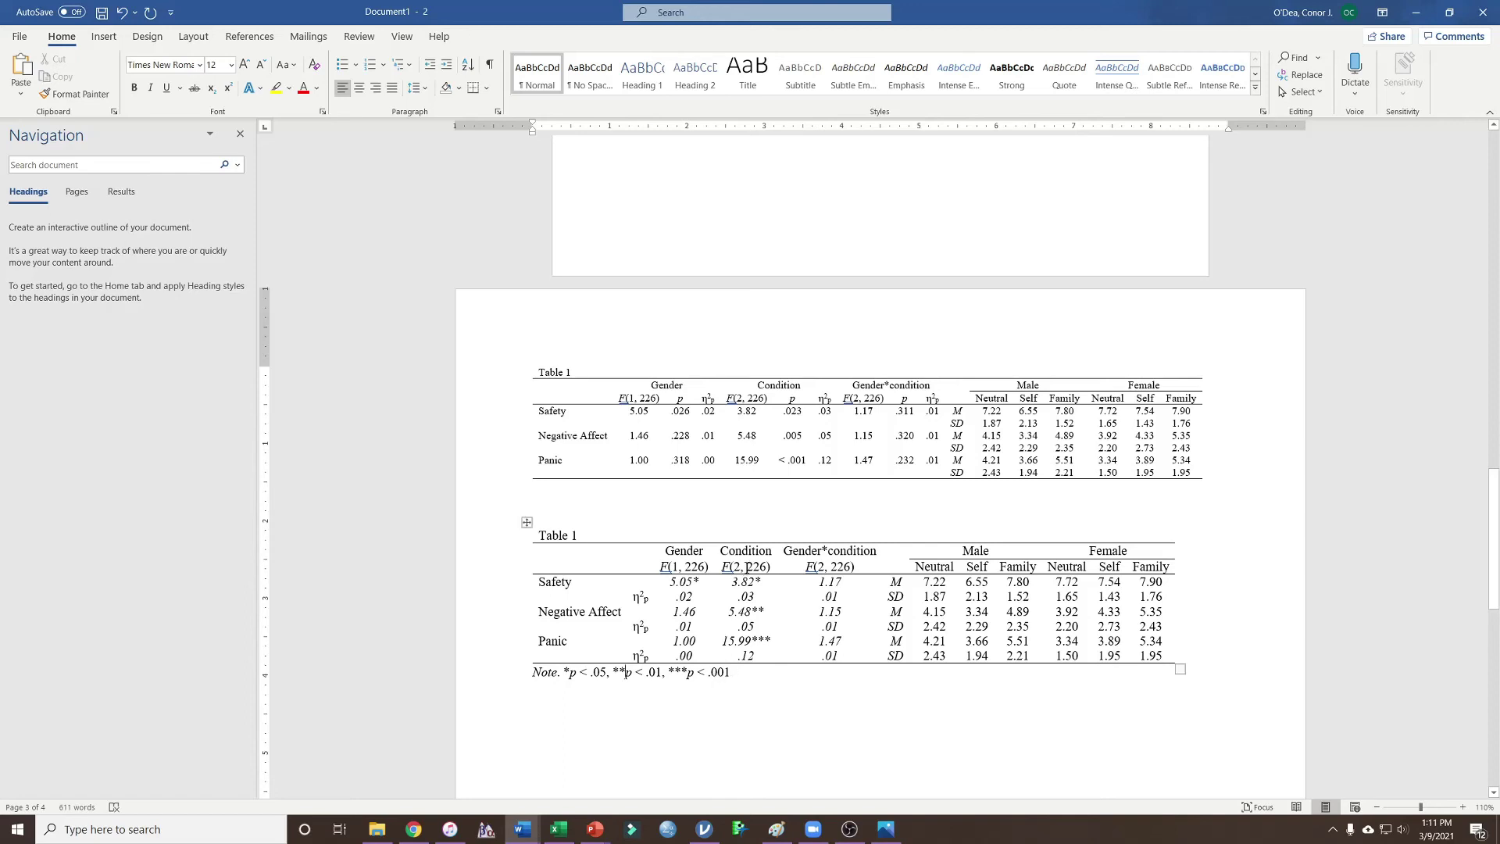
click(703, 582)
click(775, 580)
click(773, 618)
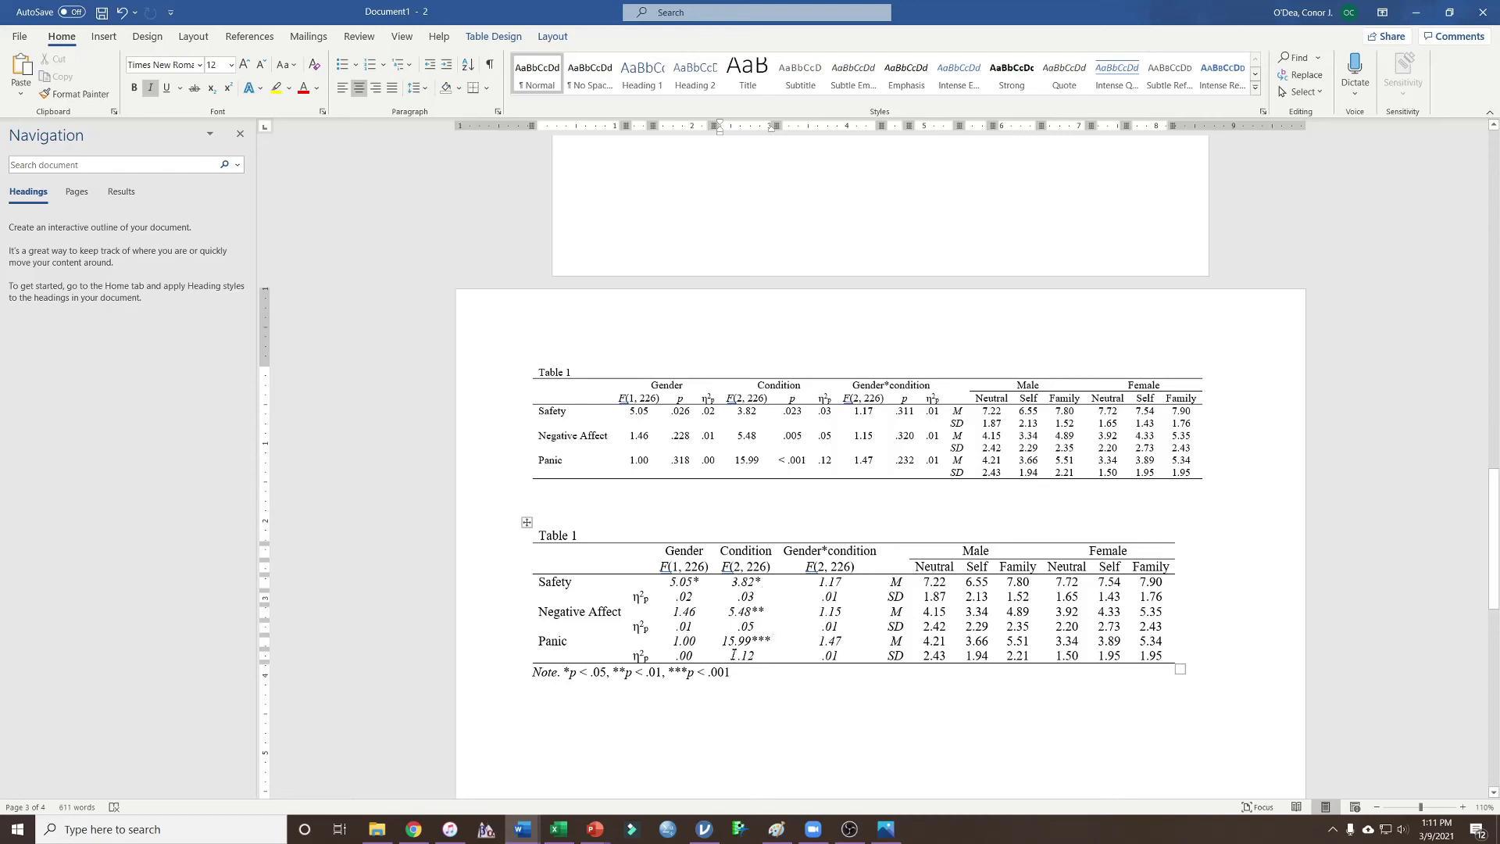
mouse_move(637, 596)
mouse_down()
mouse_move(746, 574)
mouse_move(750, 598)
mouse_move(804, 602)
mouse_up()
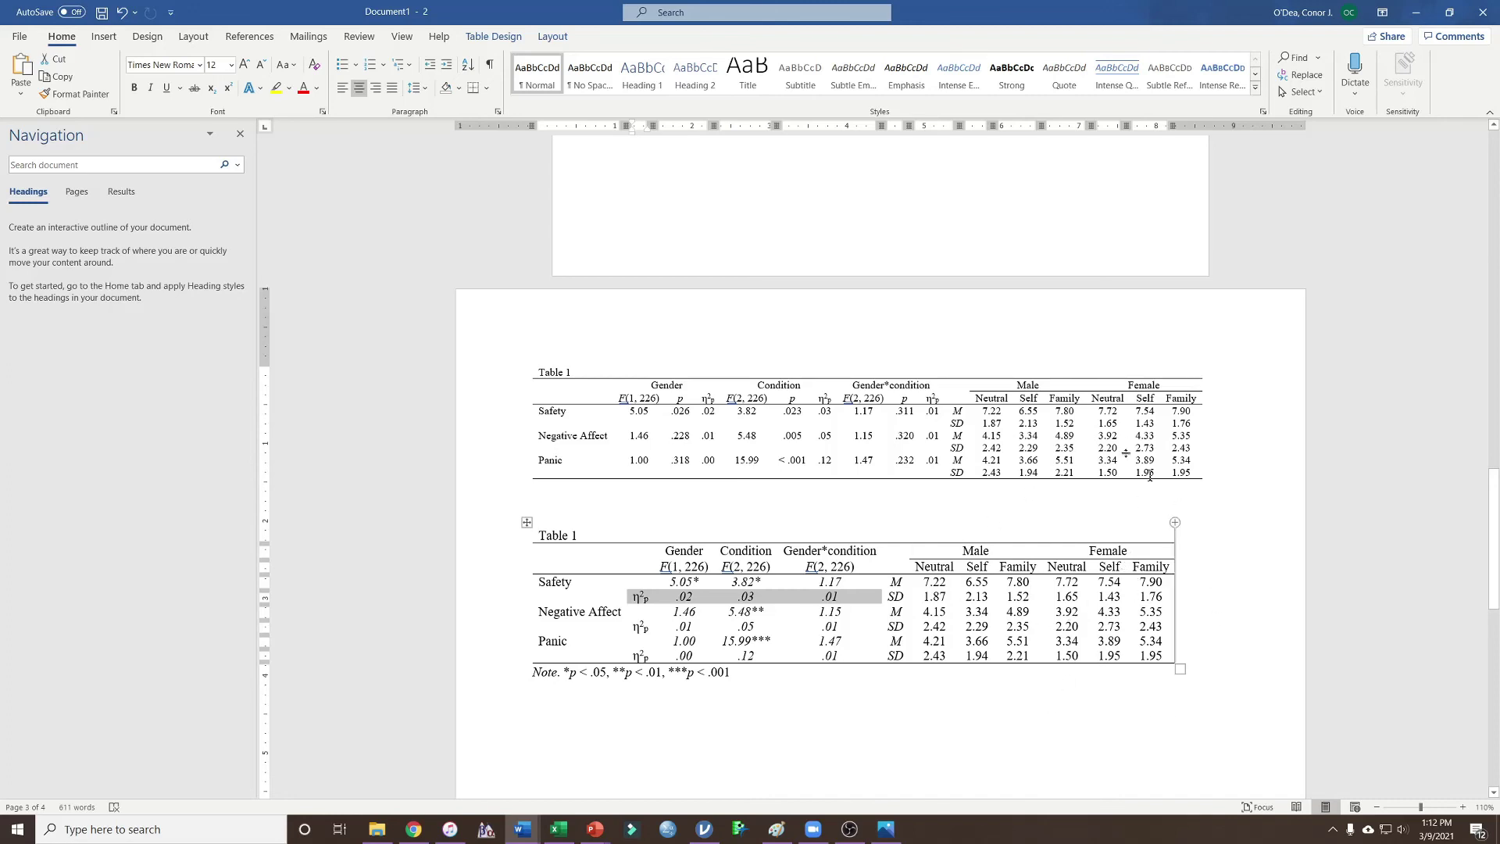
Step: Reduce the font size of the entire Table 1 on page 4 to 11 points
scroll(1148, 608, up, 15)
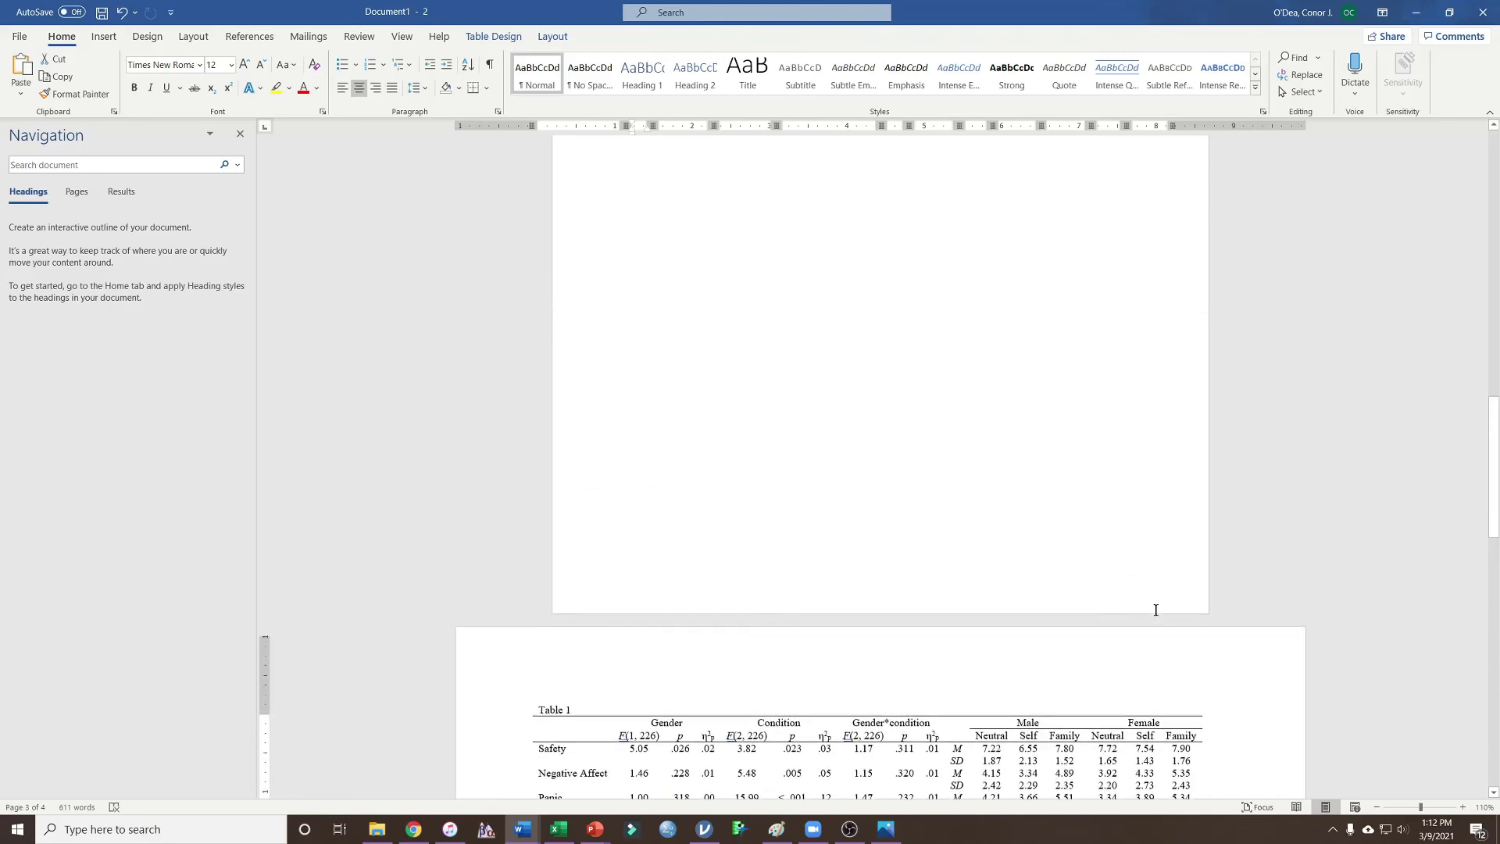
scroll(1146, 607, up, 10)
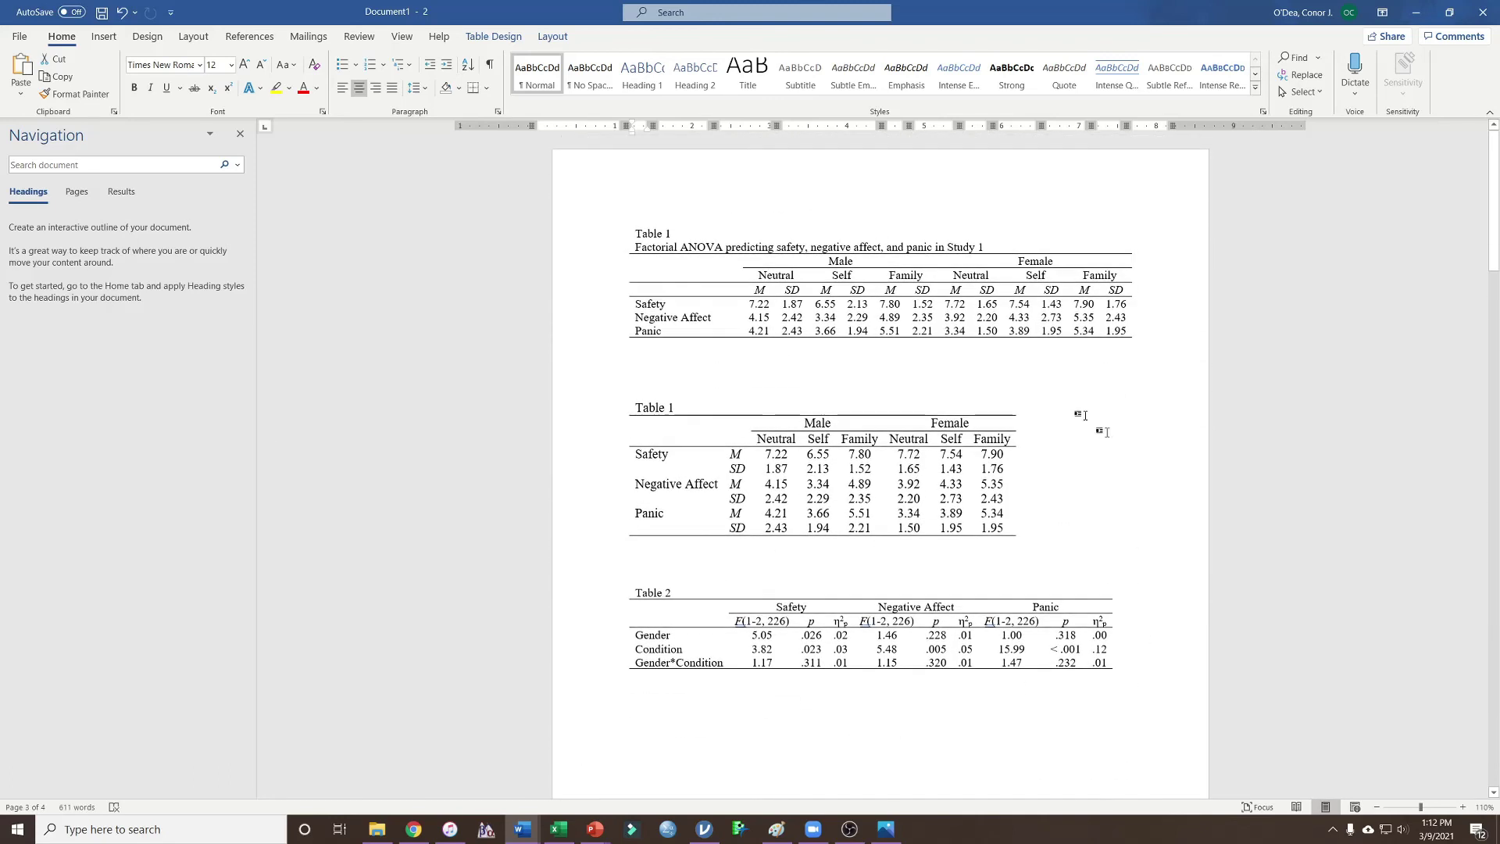
scroll(1072, 445, down, 10)
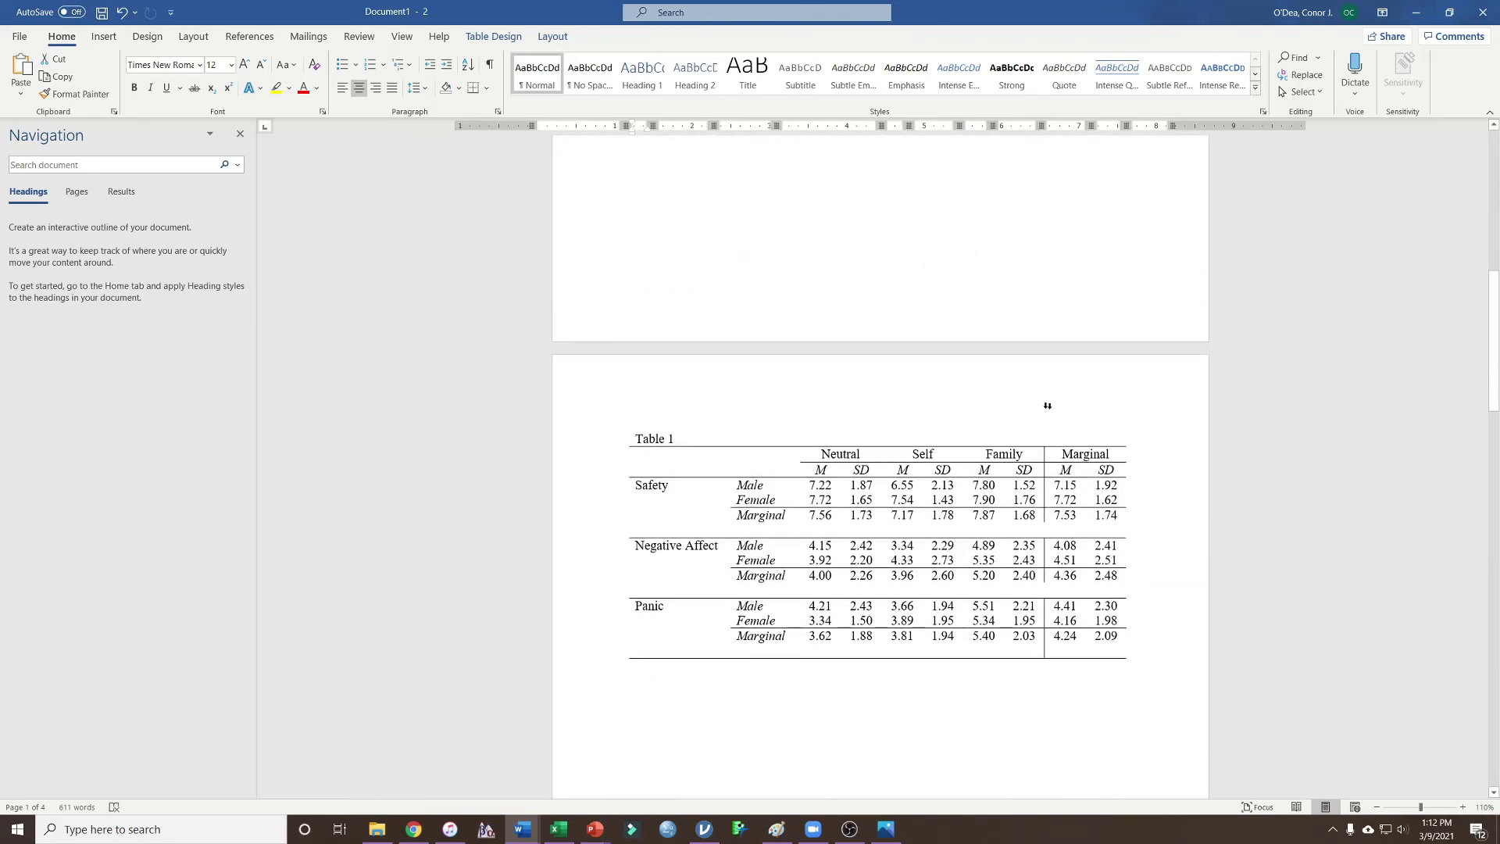
scroll(1093, 577, down, 15)
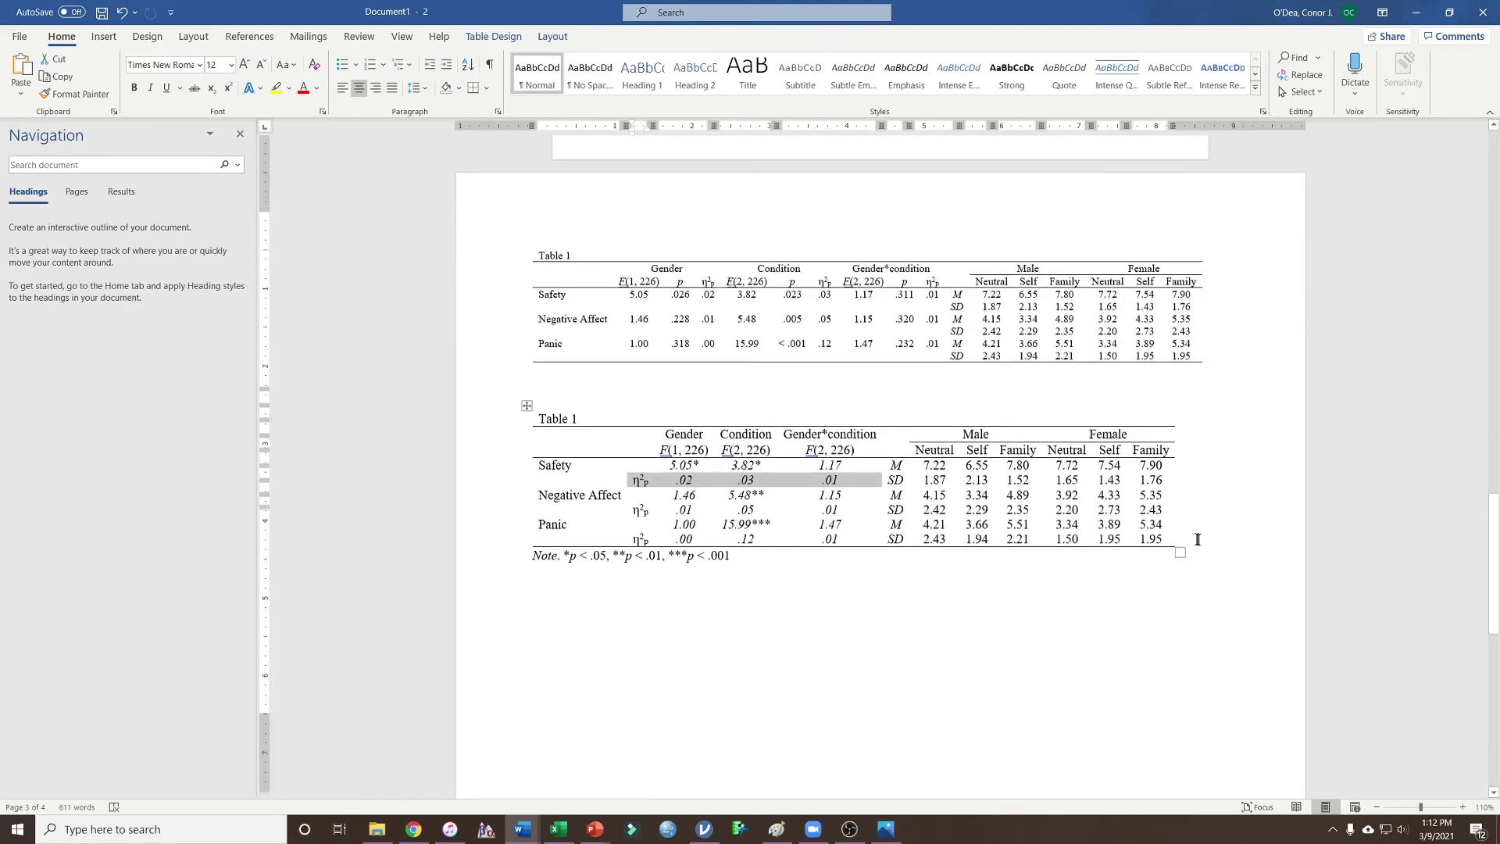
scroll(1252, 516, down, 3)
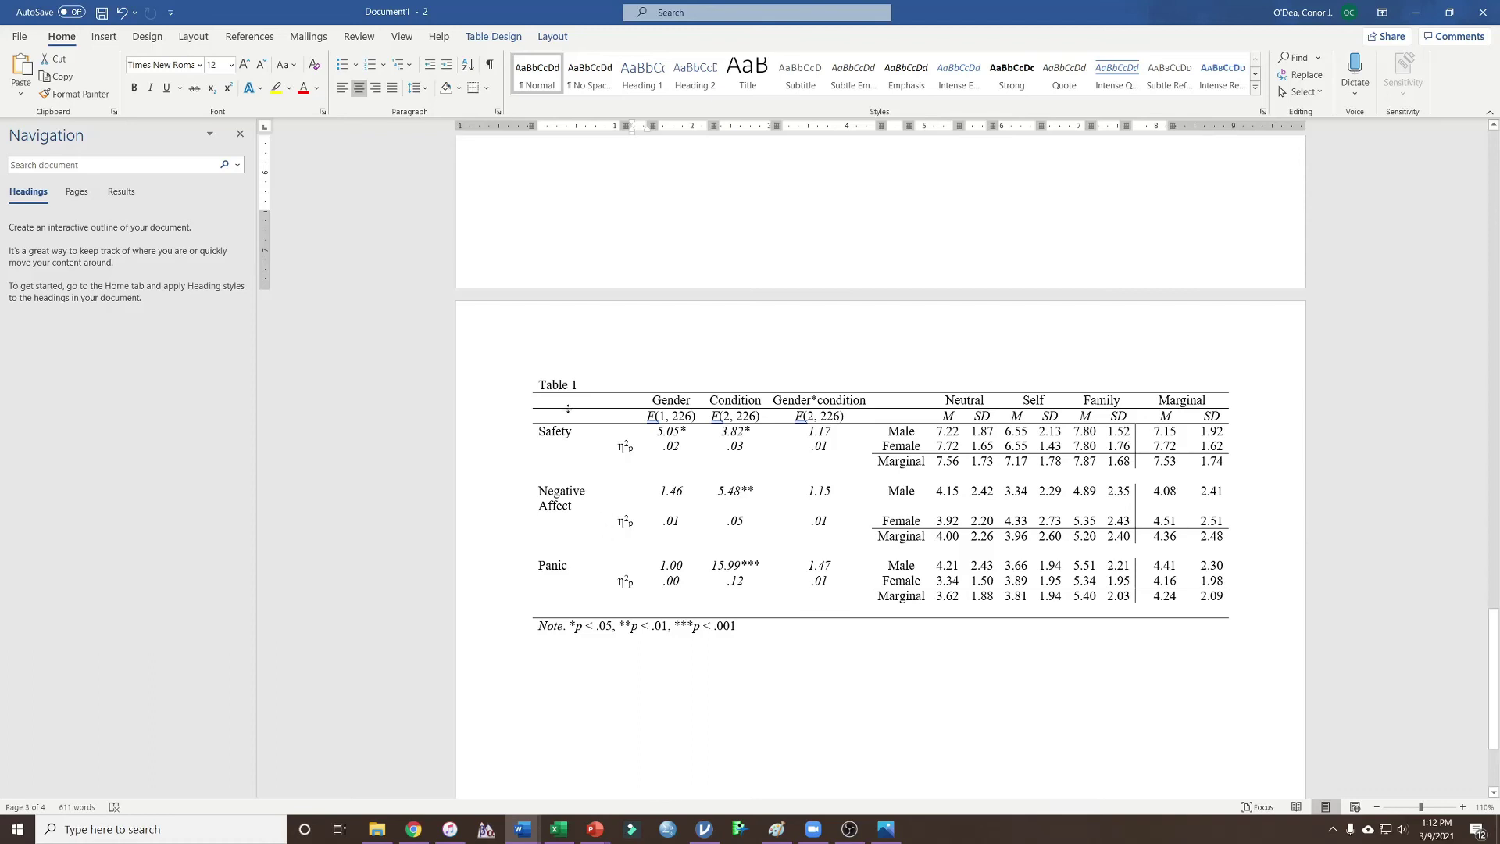
click(541, 388)
click(527, 373)
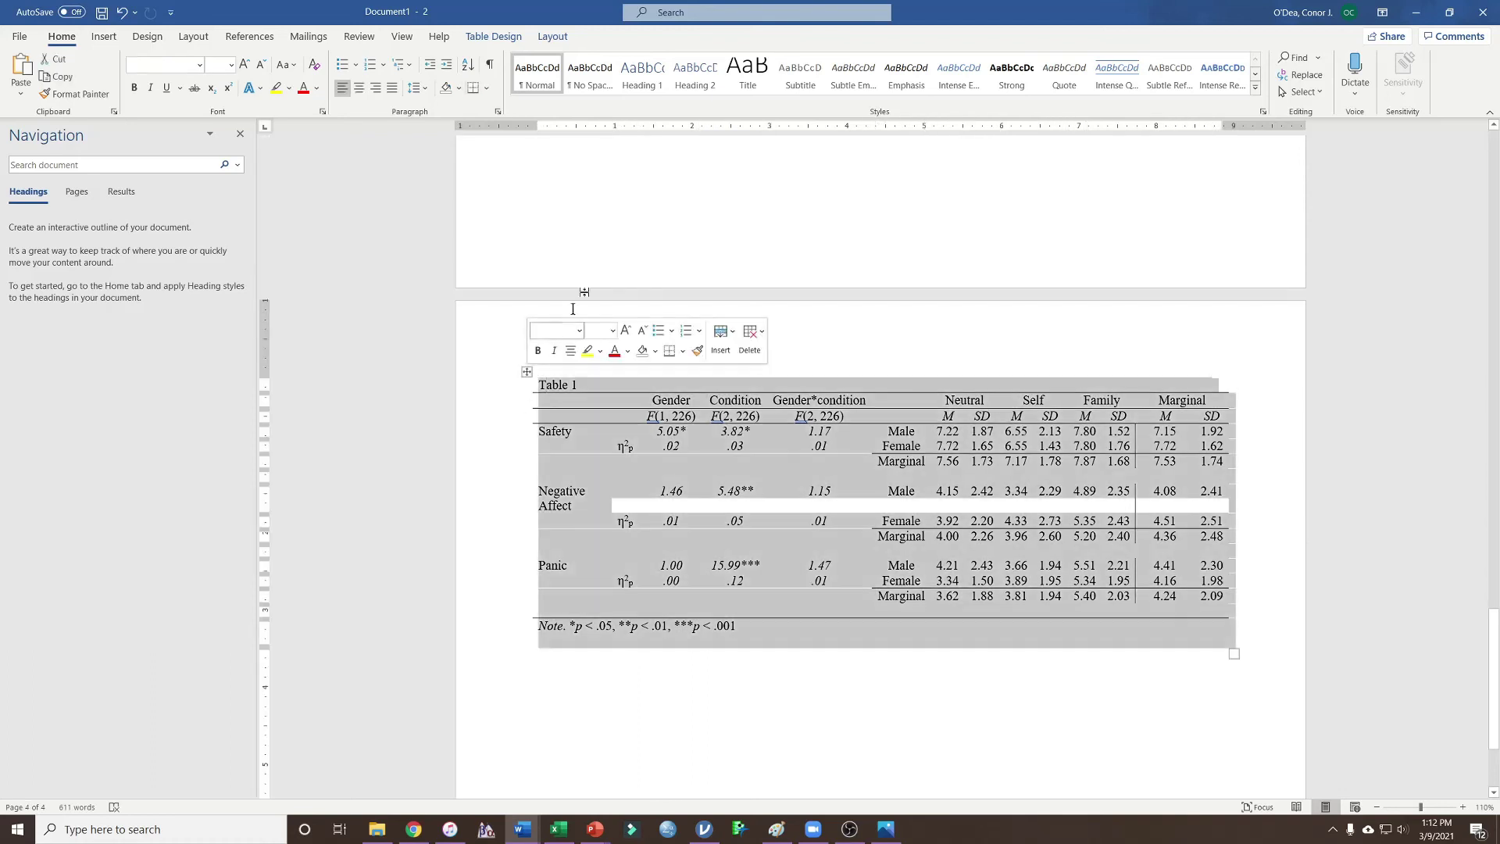
key(ctrl+z)
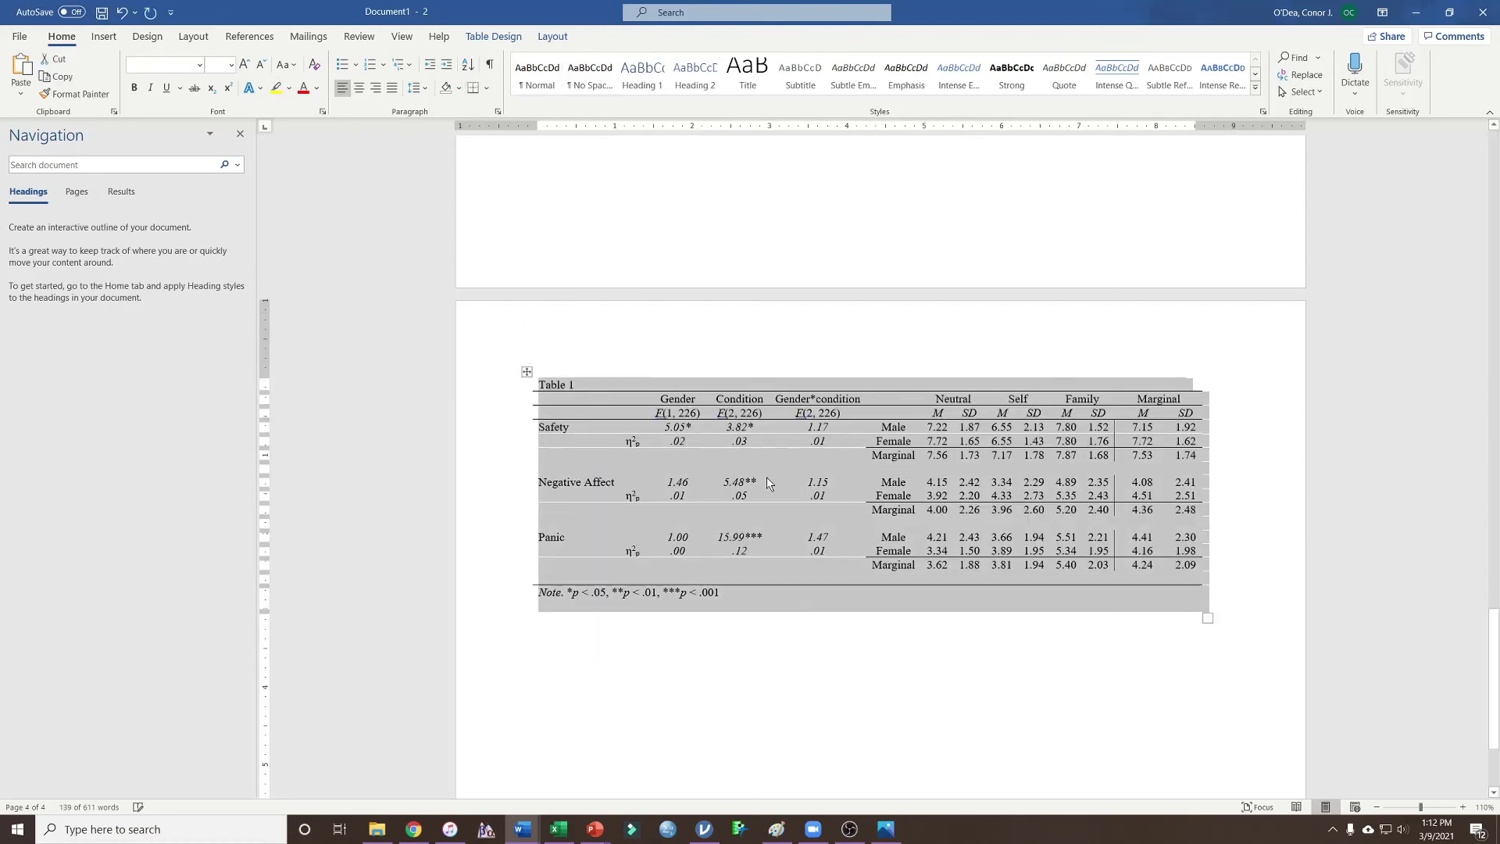
click(766, 478)
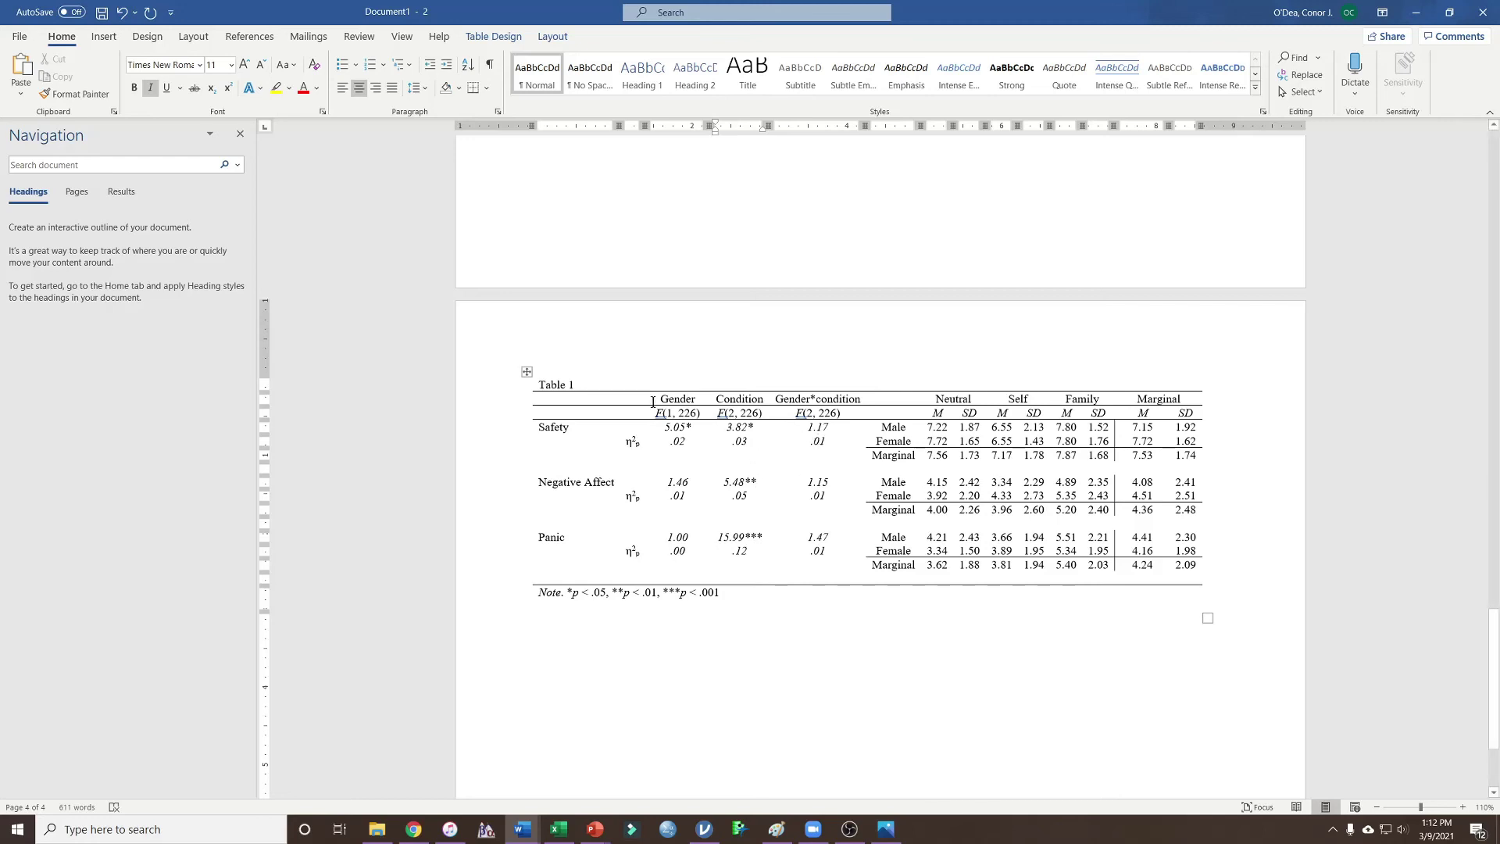
Step: Examine the Gender, Condition and interaction F and partial eta-squared values for Safety, Negative Affect and Panic in the page 4 table
scroll(837, 462, up, 8)
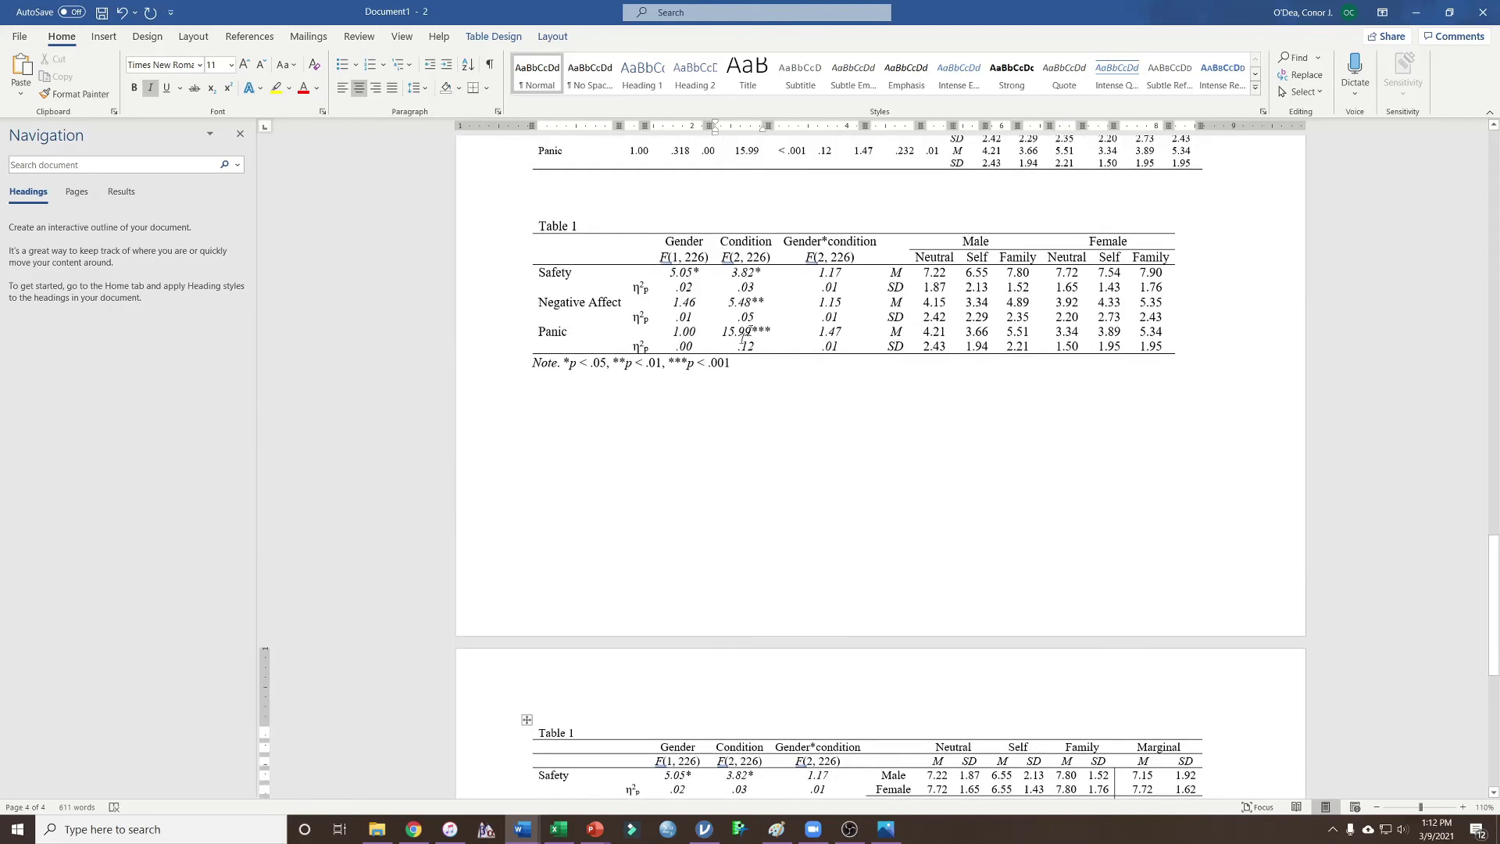
scroll(684, 317, down, 5)
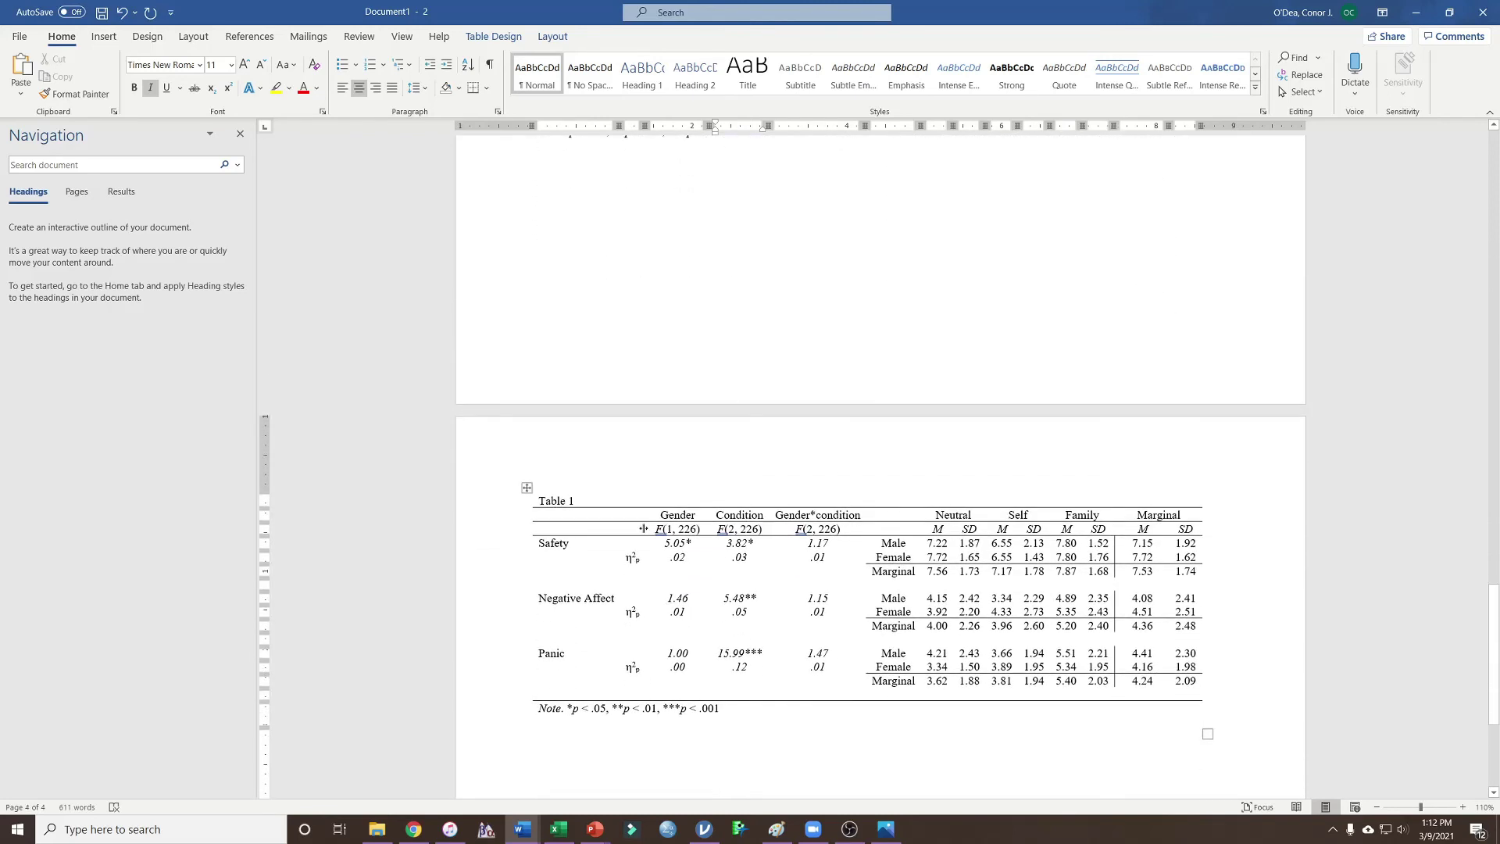
click(696, 544)
click(734, 527)
click(753, 525)
click(763, 518)
click(808, 519)
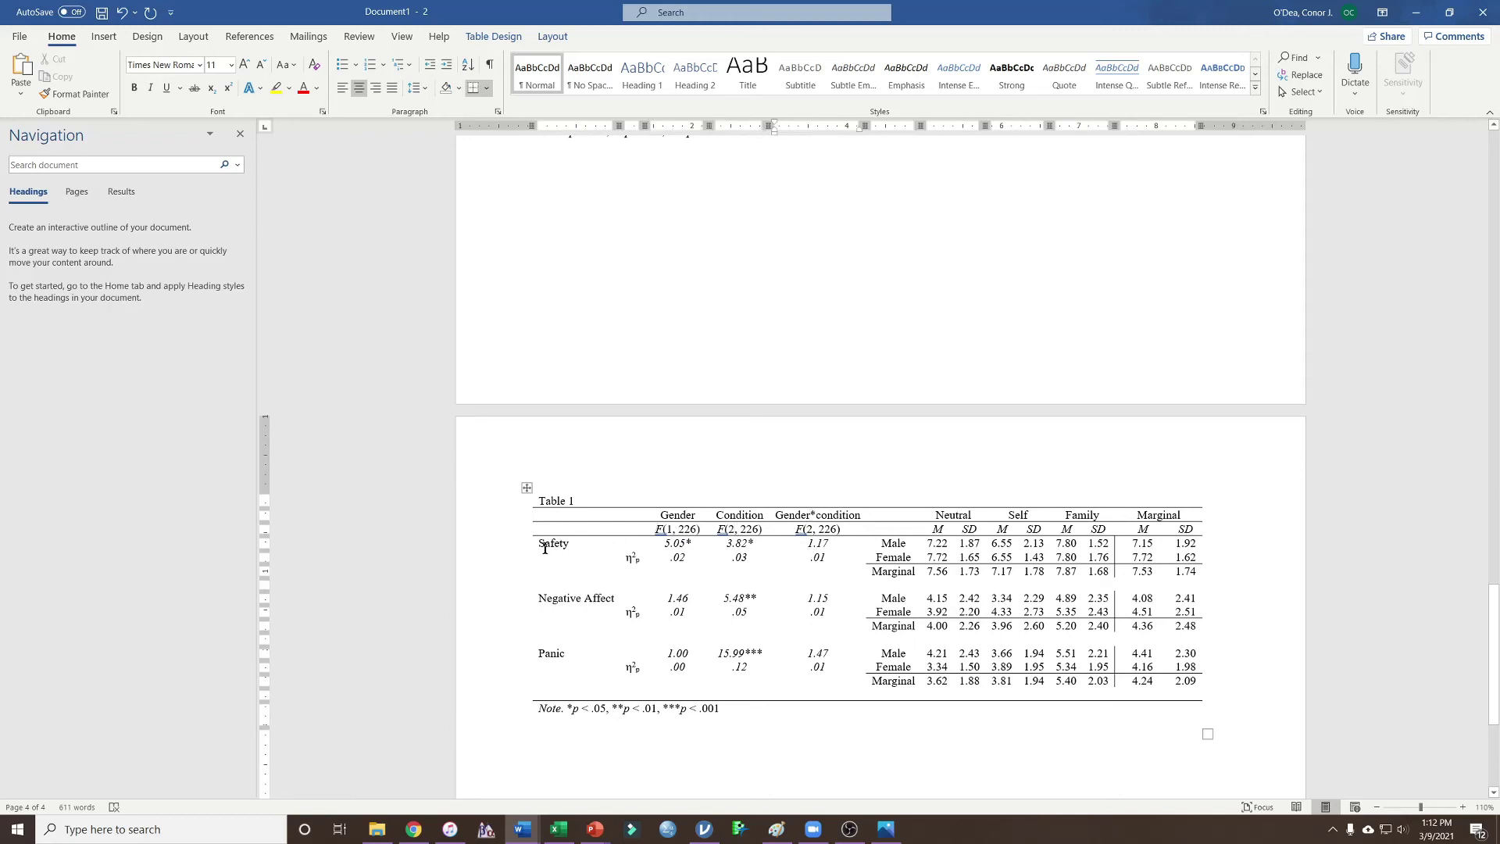
drag(545, 549, 860, 556)
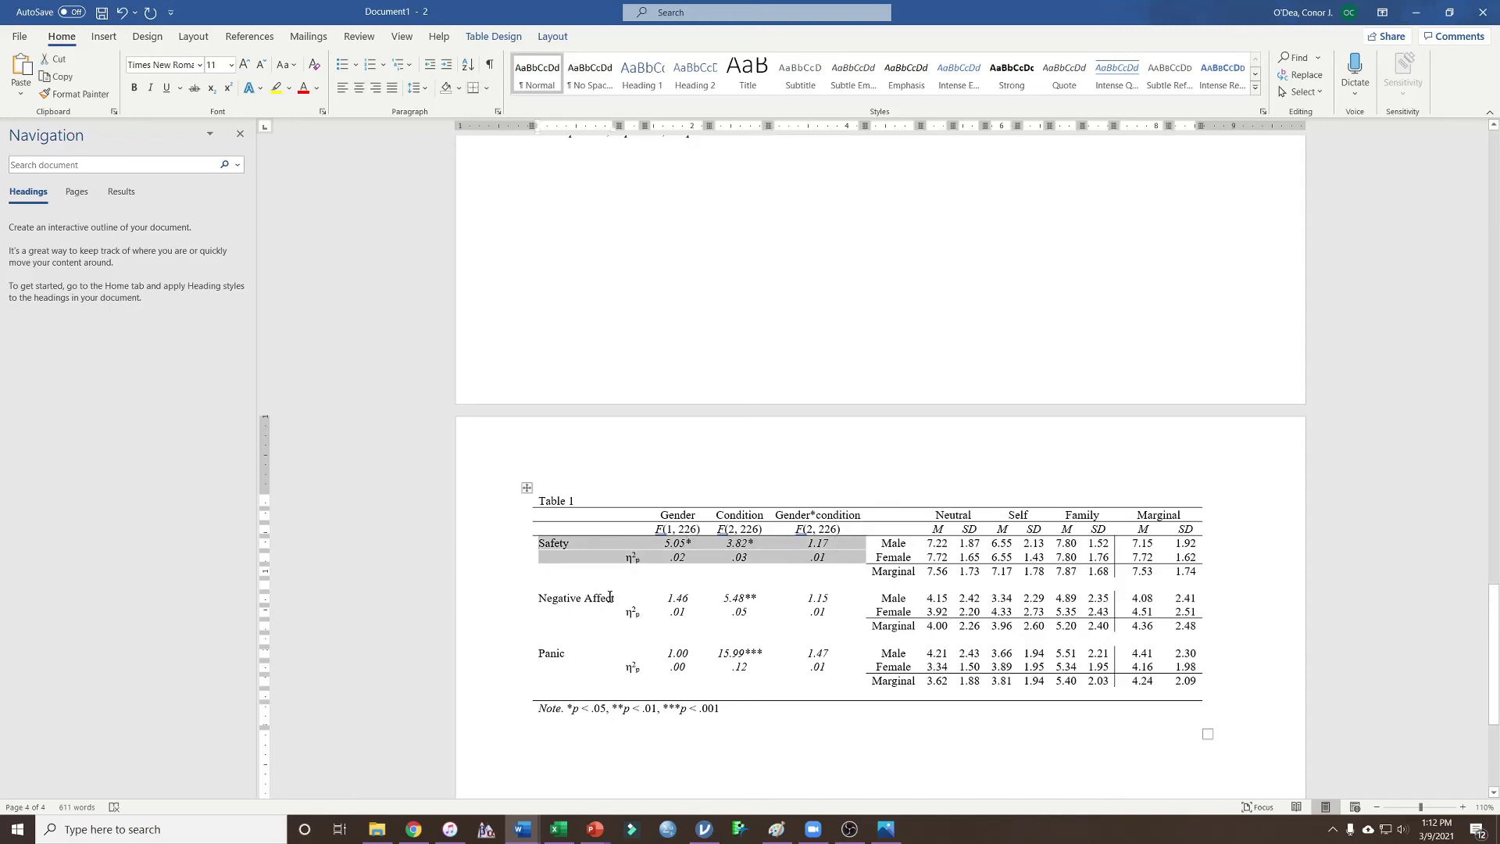
drag(598, 598, 795, 614)
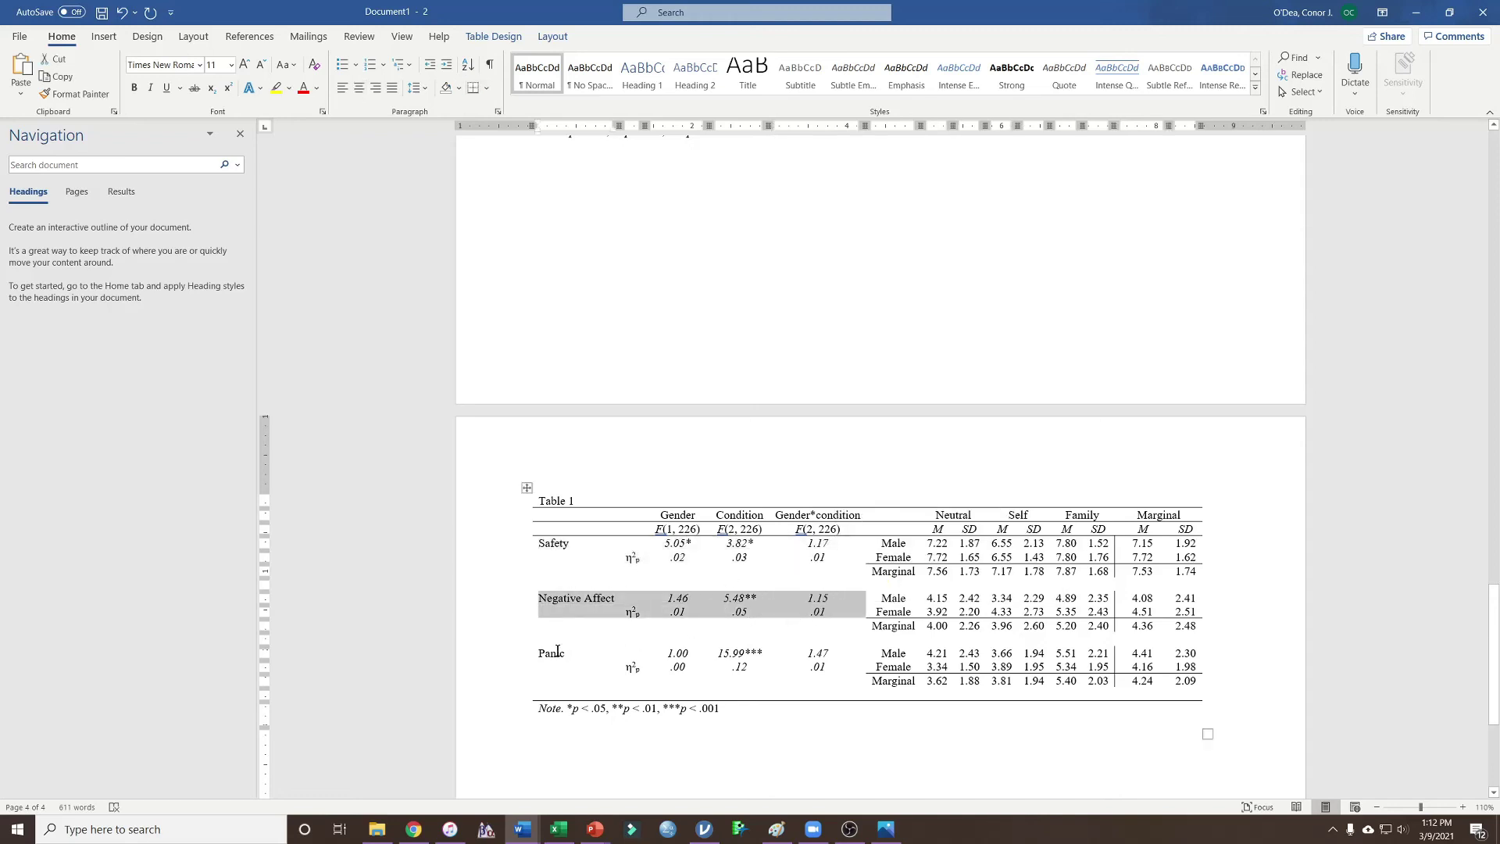
drag(568, 653, 793, 670)
click(711, 669)
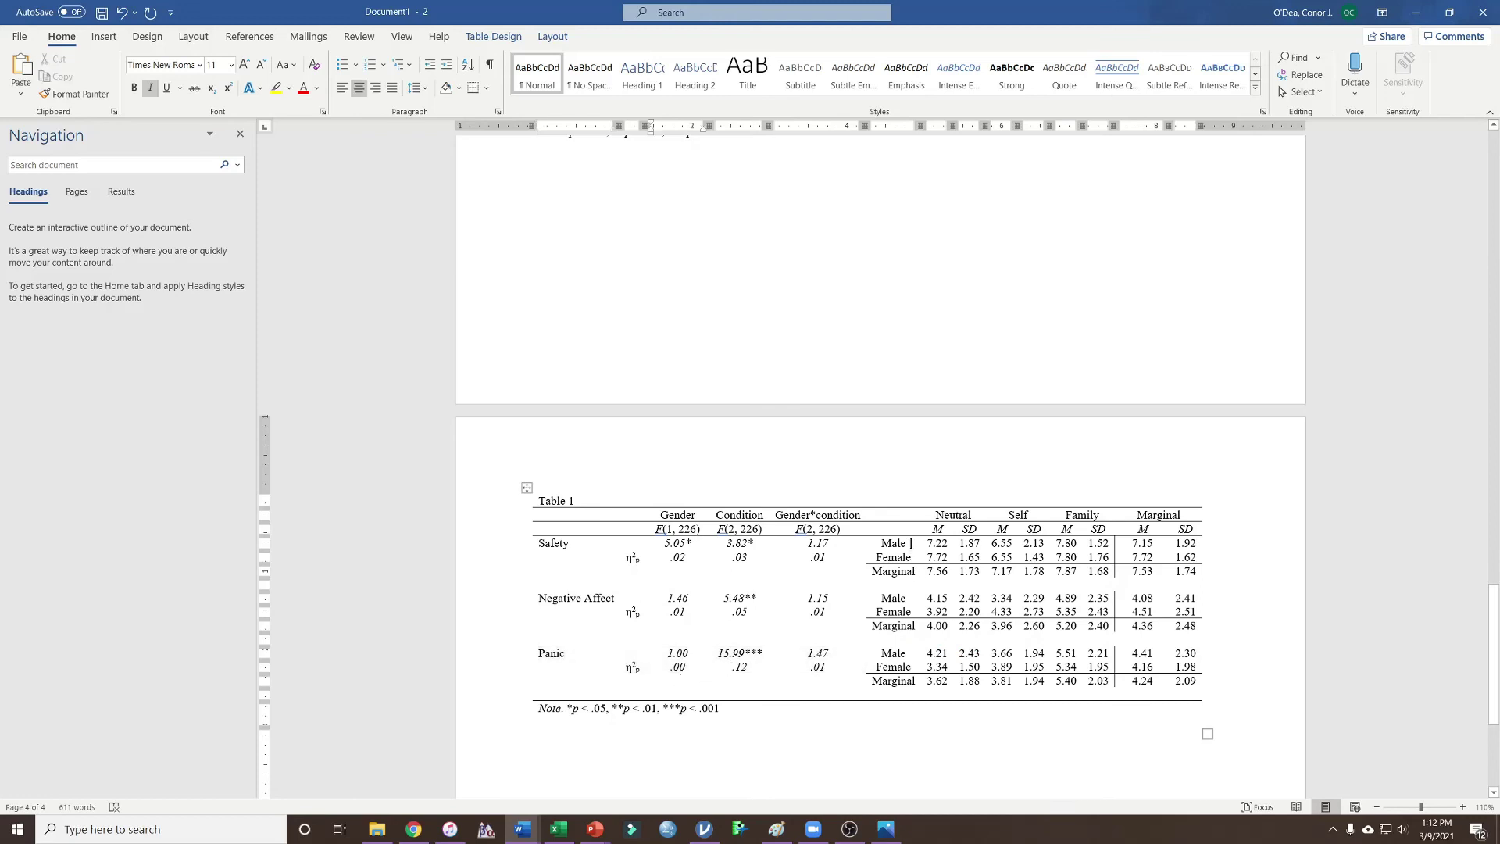
Step: Examine the Safety cell means, the gender and condition marginal means and the grand mean in the page 4 table
drag(887, 542, 1104, 557)
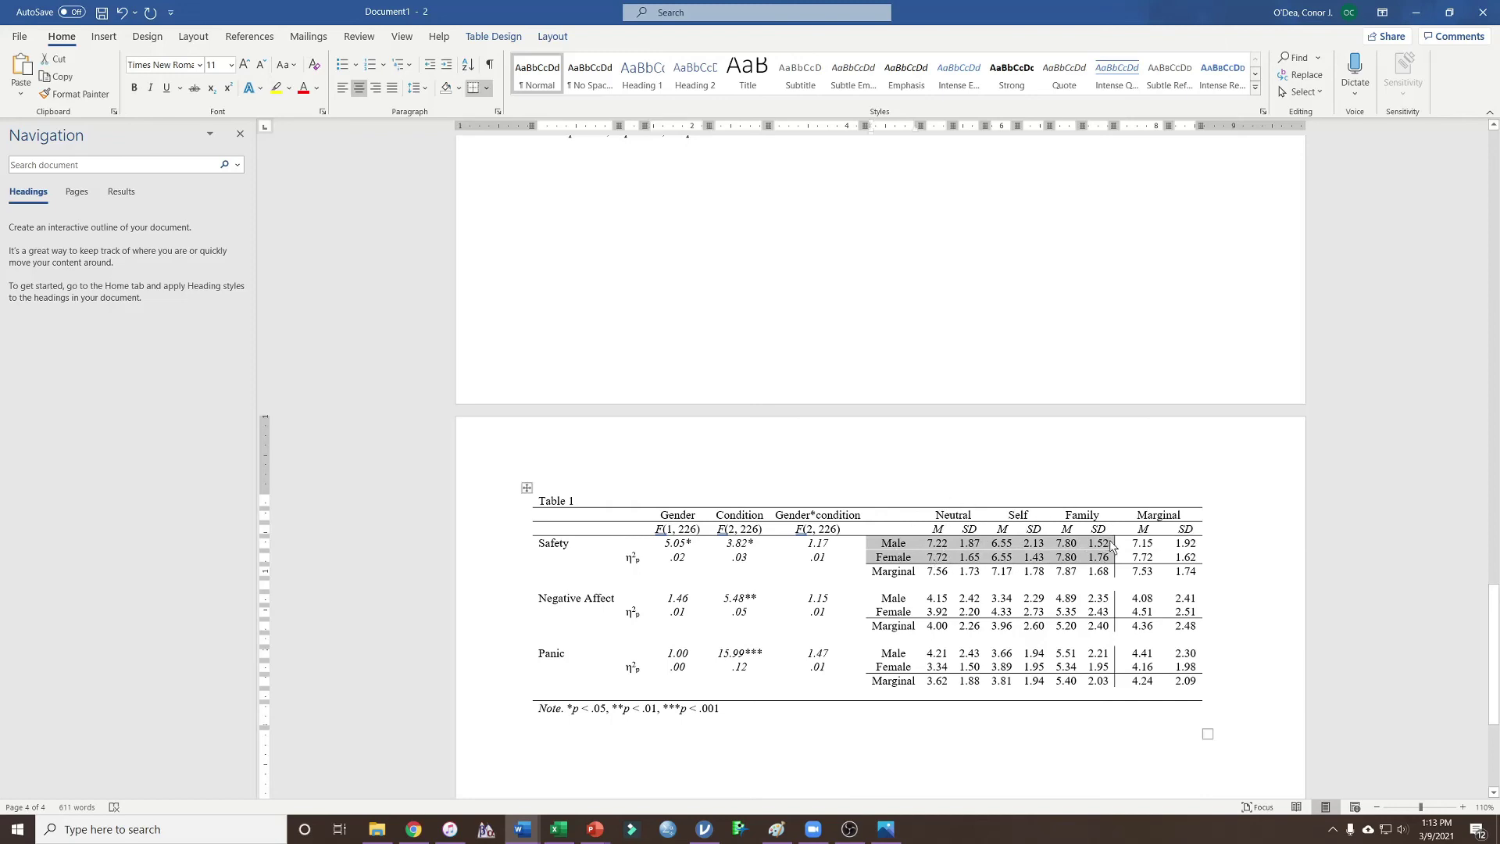
drag(1141, 547, 1182, 558)
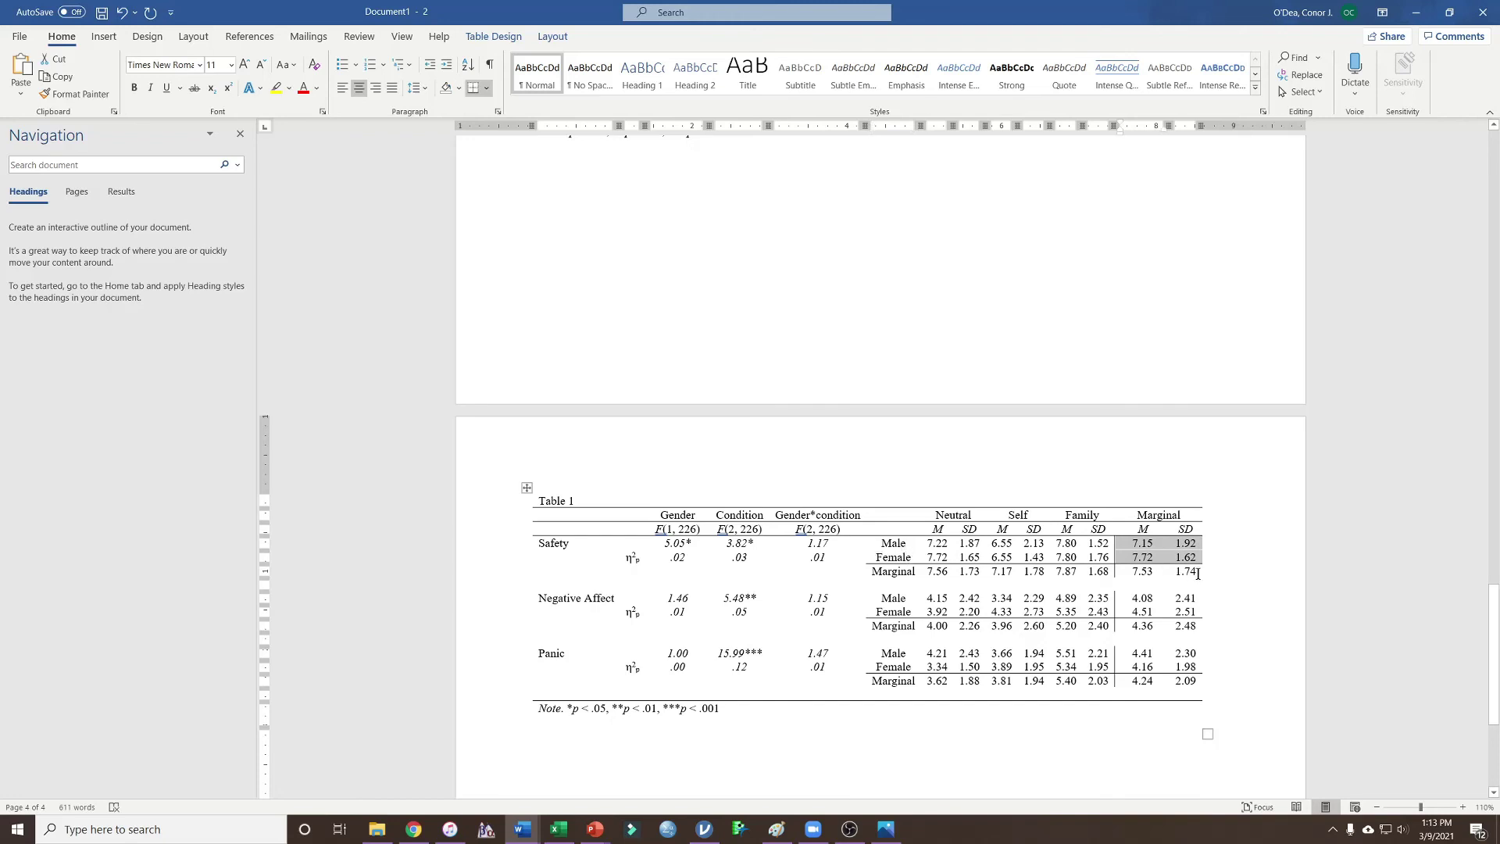
drag(1103, 573, 940, 568)
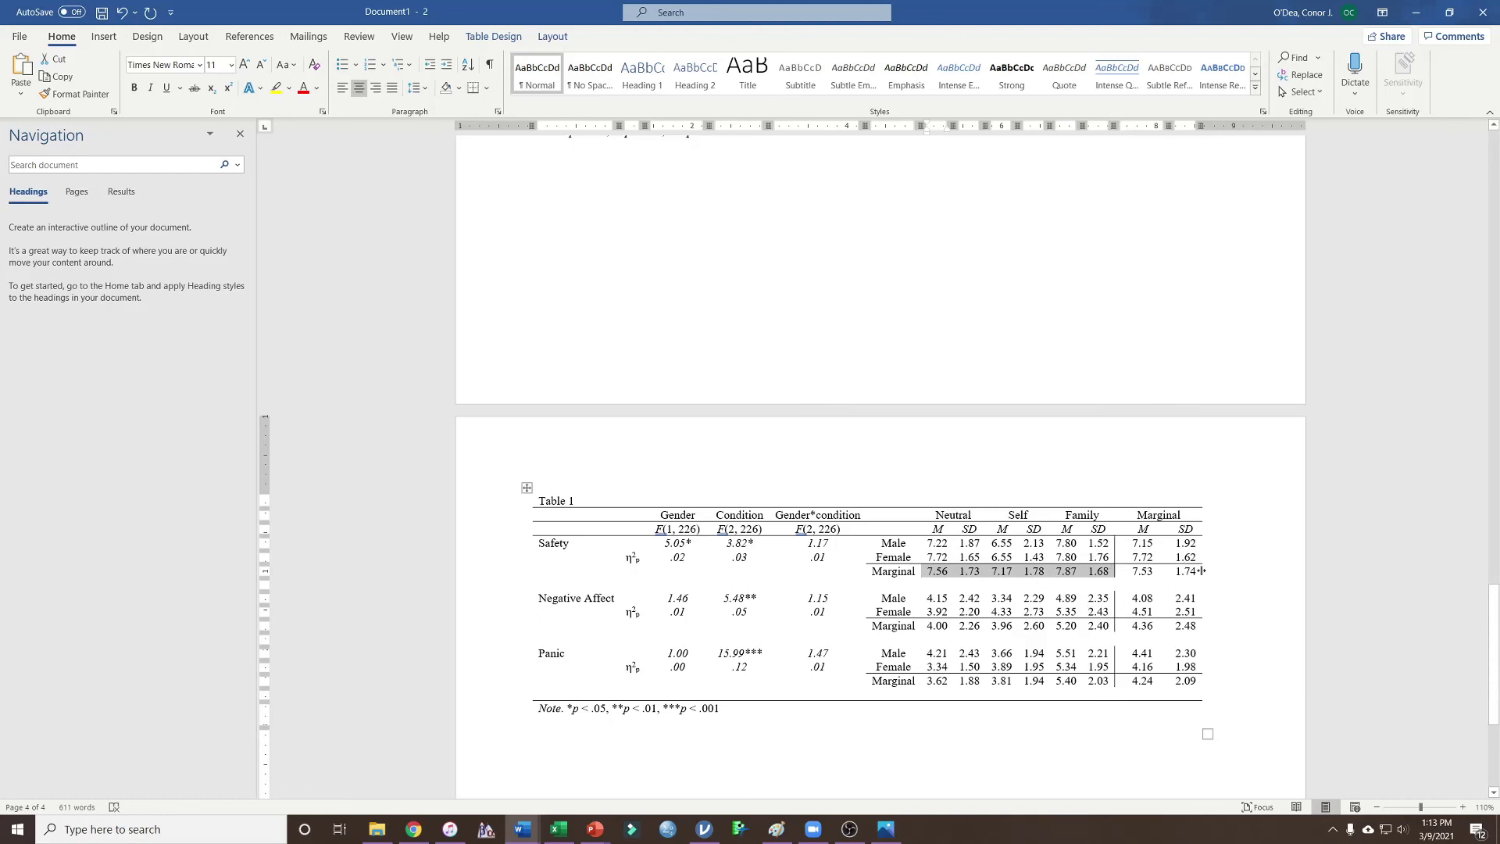
drag(1200, 571, 1139, 571)
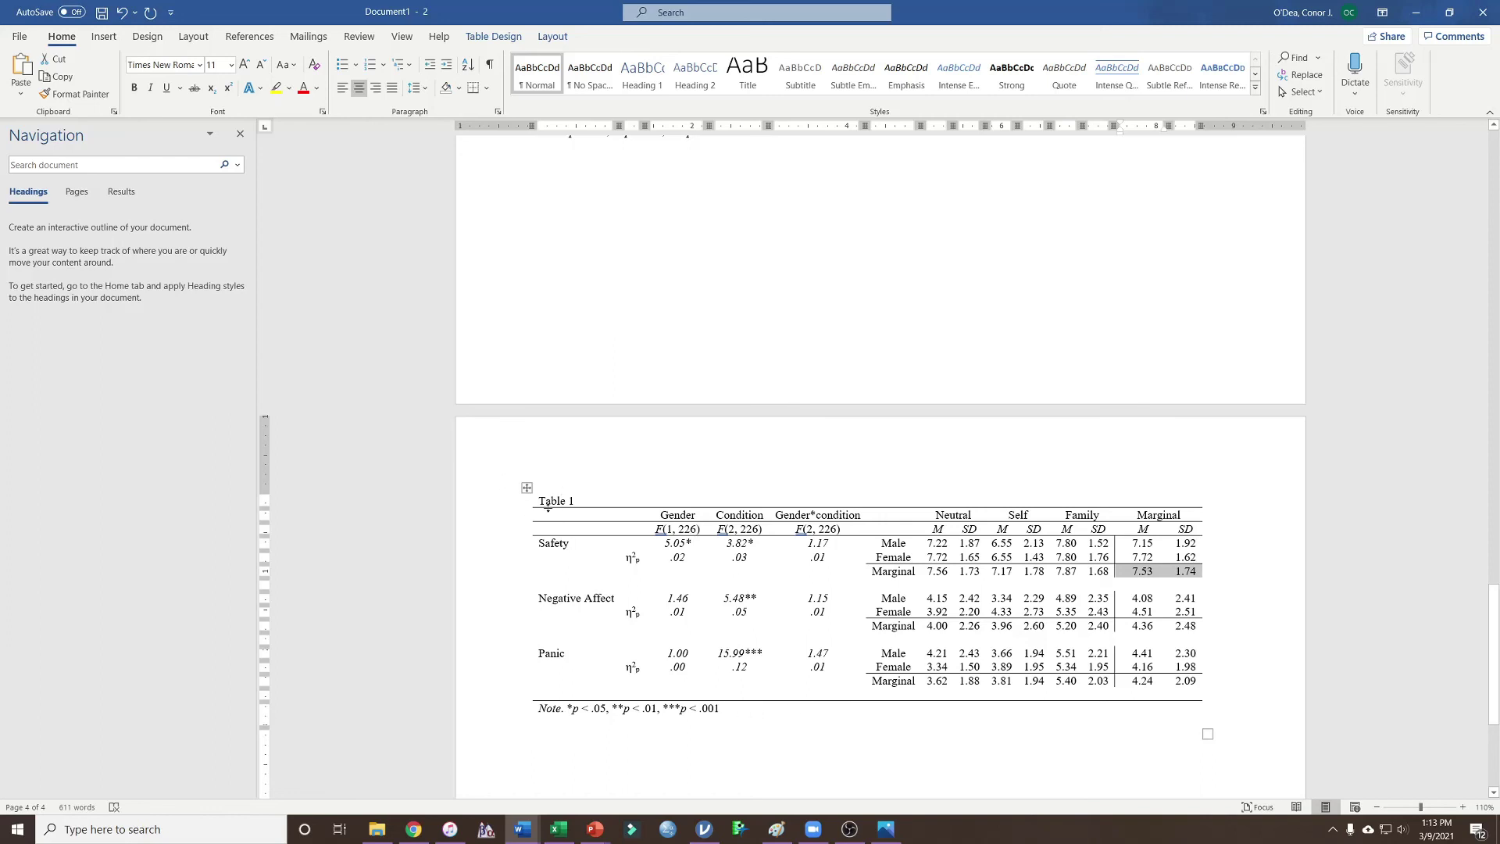
Step: Read across the Safety row of the page 4 table, from its test results through the Male means to the marginal values
click(549, 529)
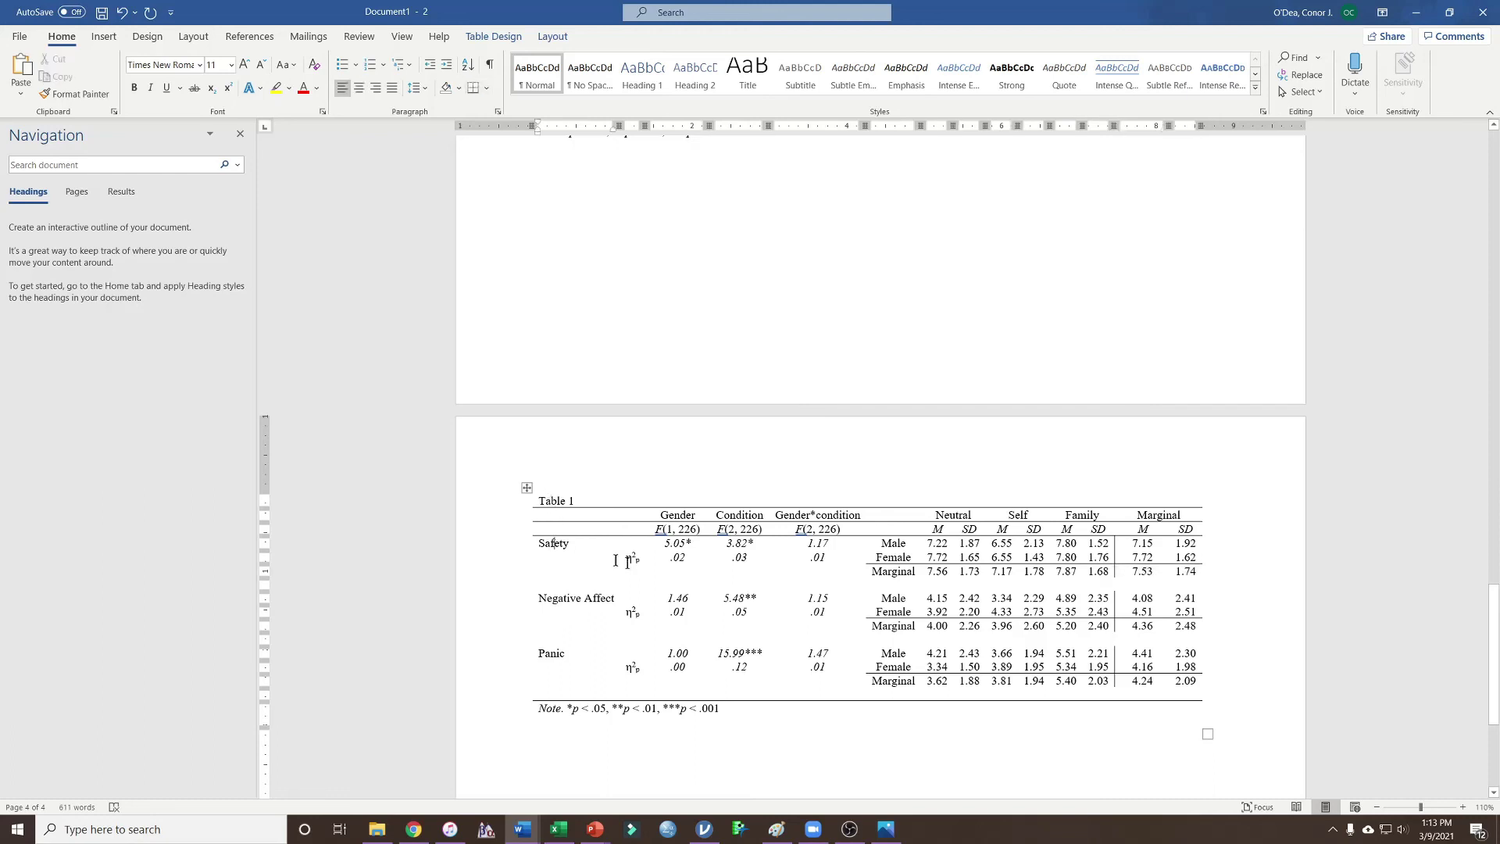
click(877, 570)
click(595, 543)
click(634, 570)
click(752, 544)
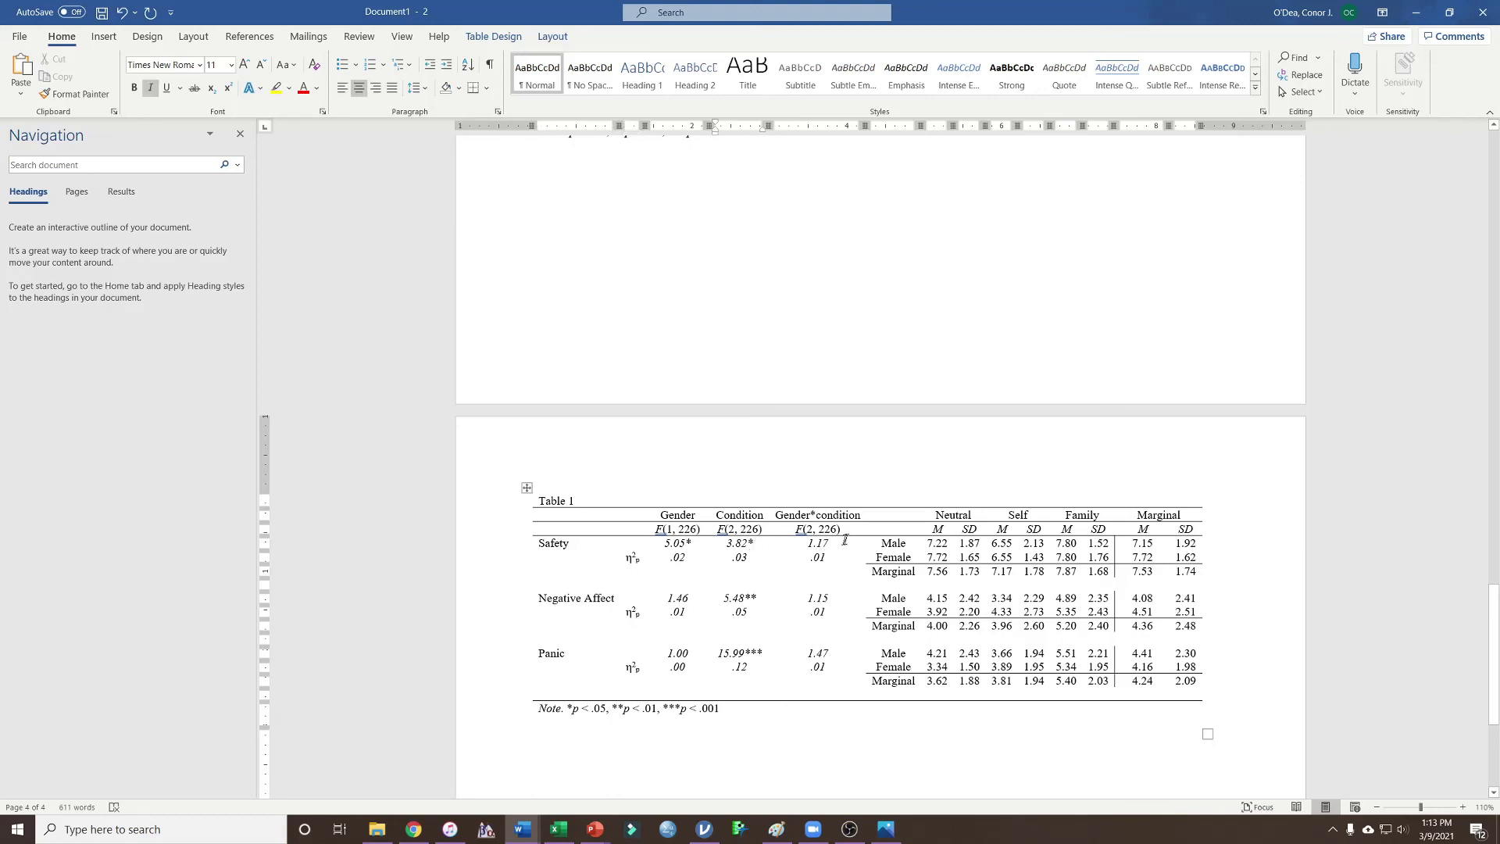
click(892, 541)
key(Right)
key(Right)
key(Right)
key(Right)
key(Right)
key(Right)
key(Right)
key(Right)
key(Right)
key(Right)
key(Right)
key(Right)
key(Right)
key(Right)
key(Right)
click(1107, 546)
click(1150, 544)
click(1196, 543)
Step: Compare the two combined tables on page 3 with the combined marginal-means table on page 4
scroll(1196, 543, up, 10)
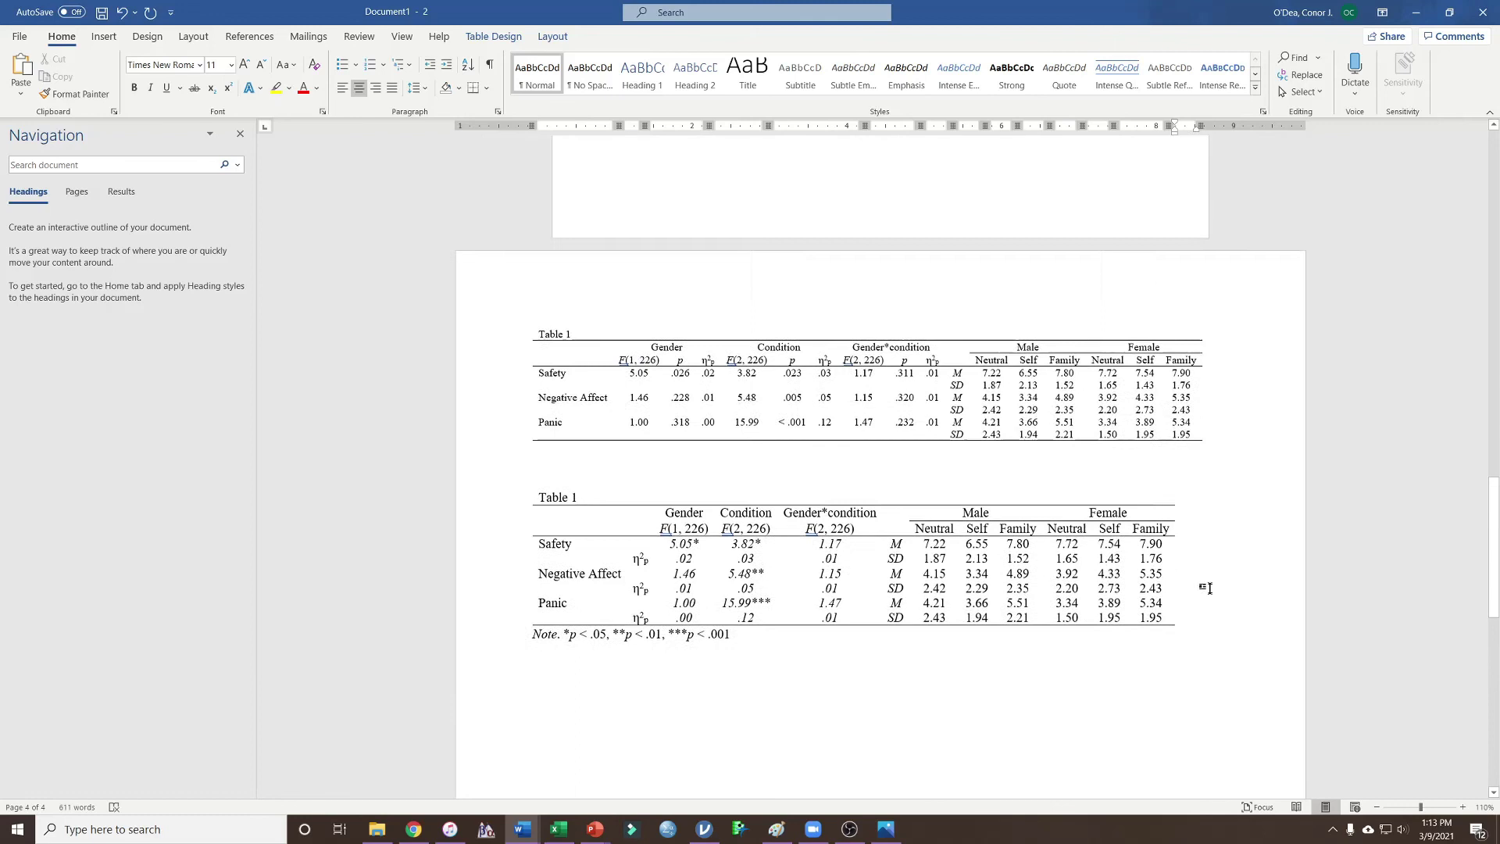
scroll(1211, 547, up, 1)
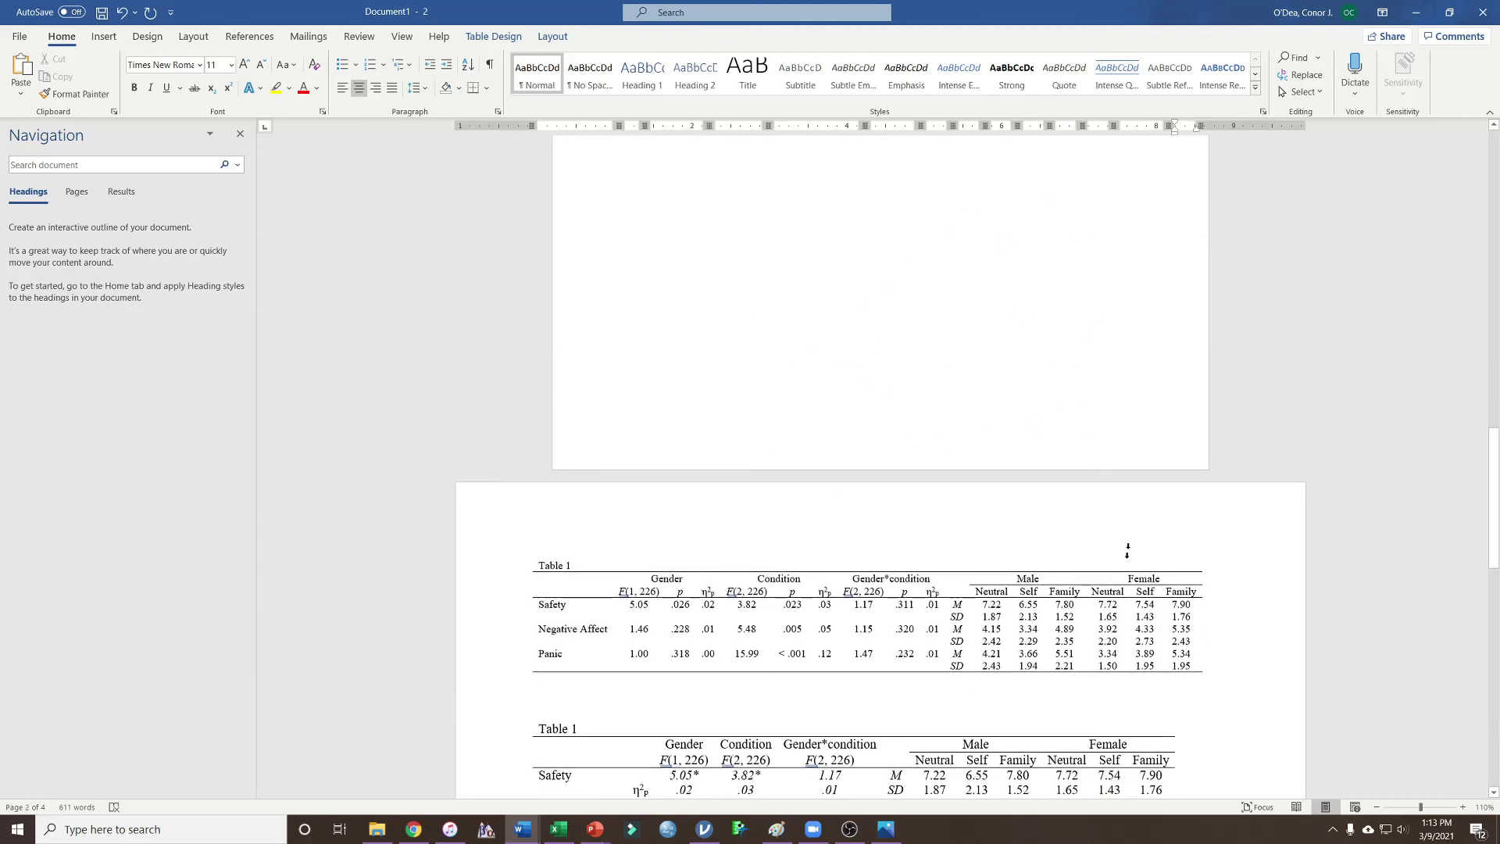
scroll(1125, 552, down, 4)
scroll(1092, 663, down, 8)
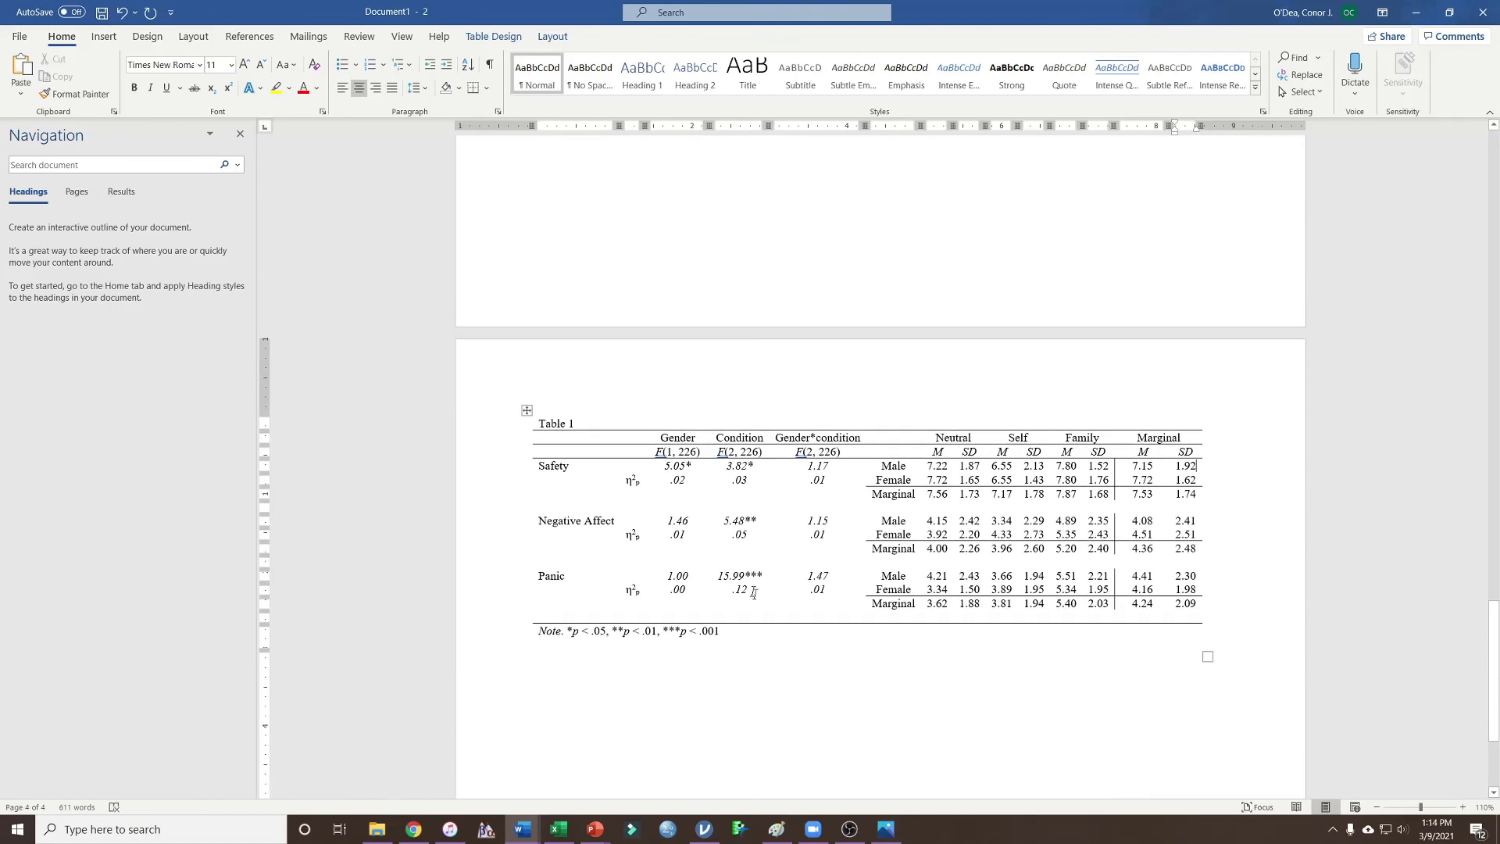
scroll(1006, 631, up, 3)
mouse_move(858, 639)
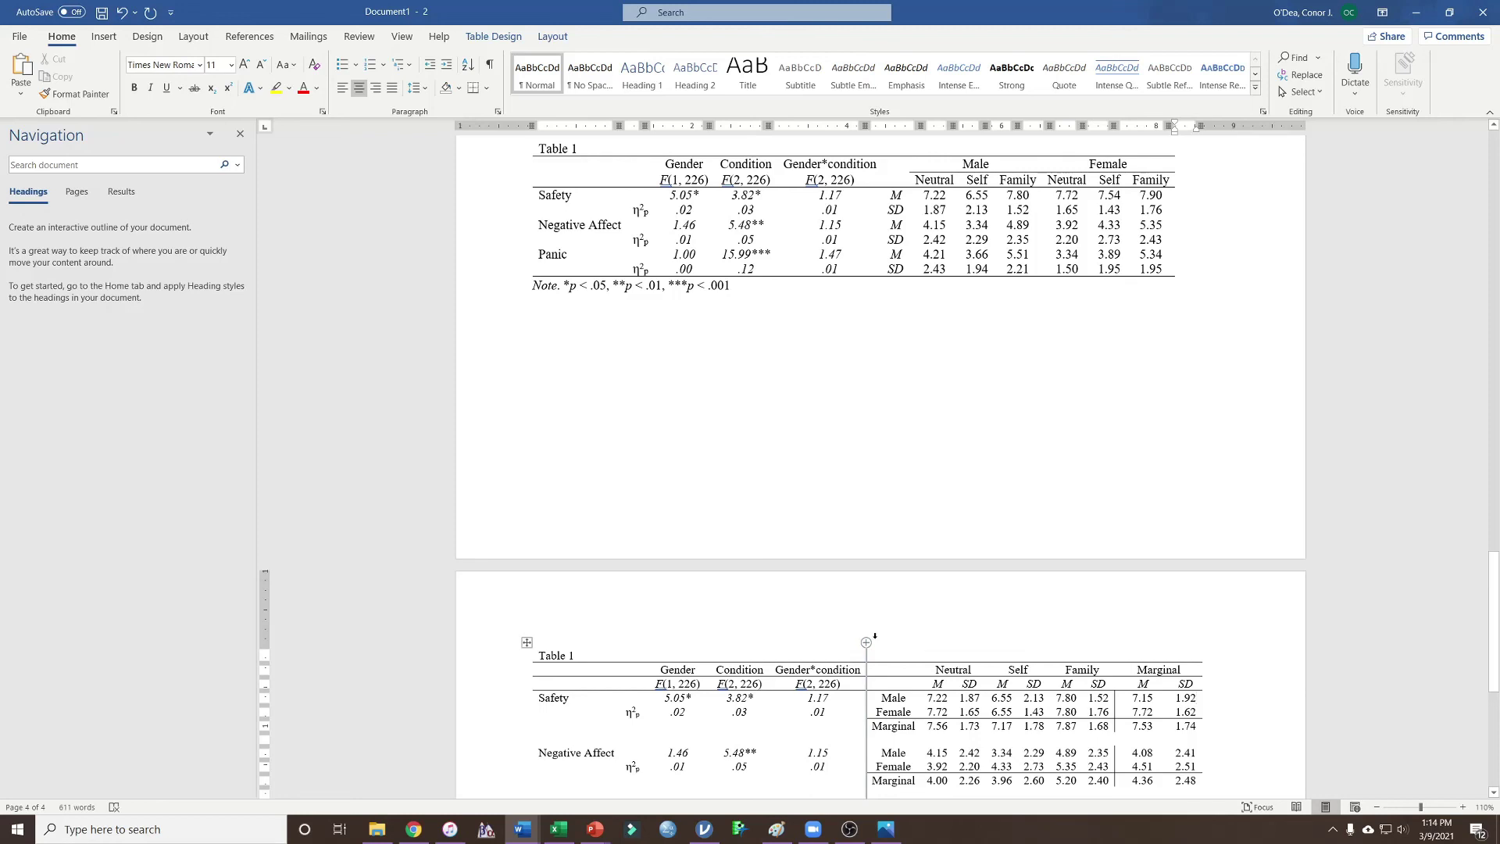
Step: Place the insertion point in the empty space below the marginal-means table on page 2
scroll(875, 636, up, 10)
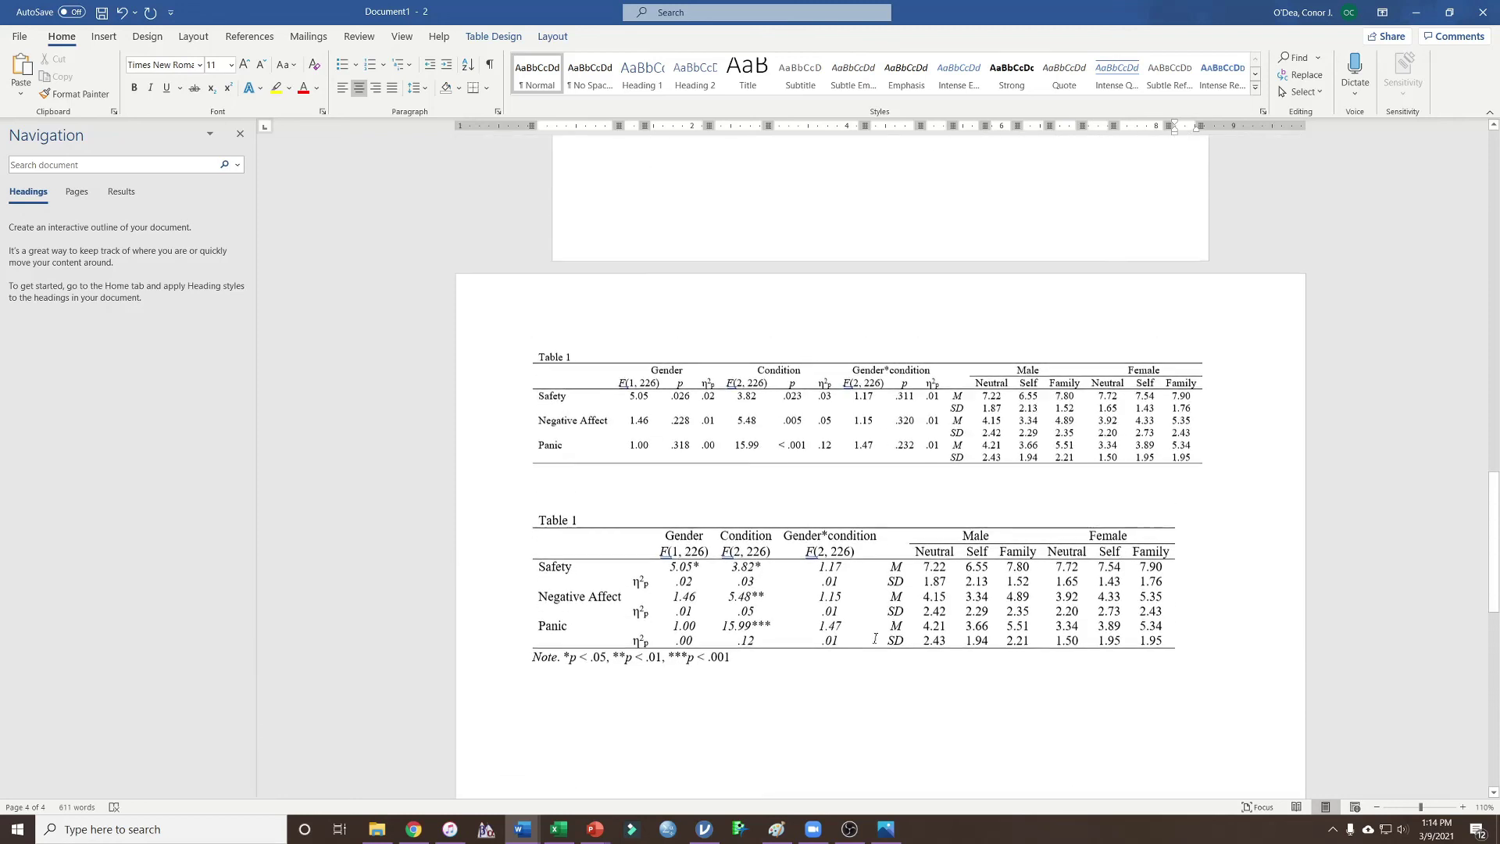
scroll(779, 236, down, 6)
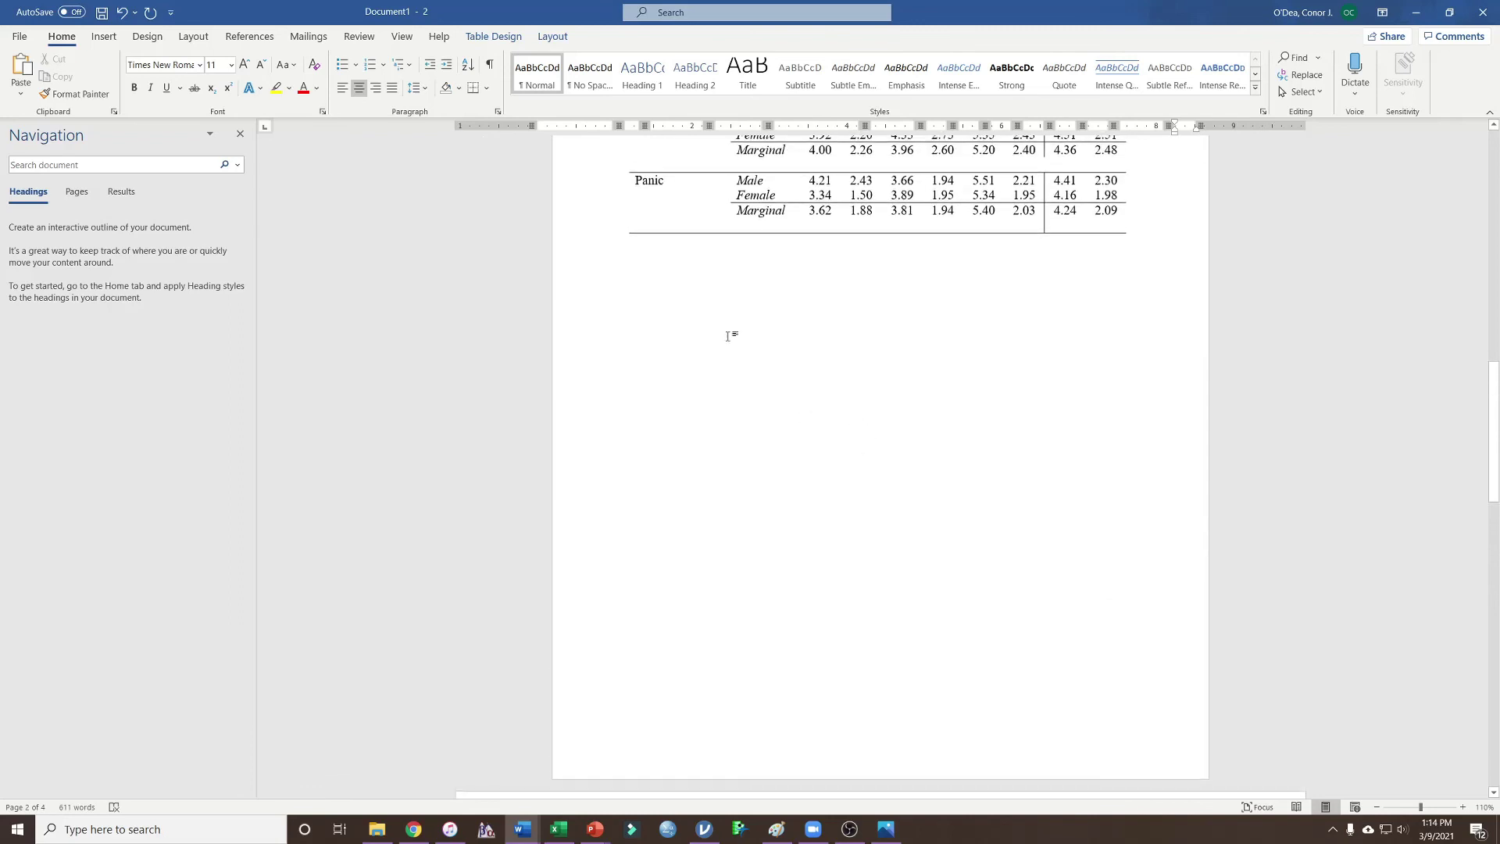
click(648, 320)
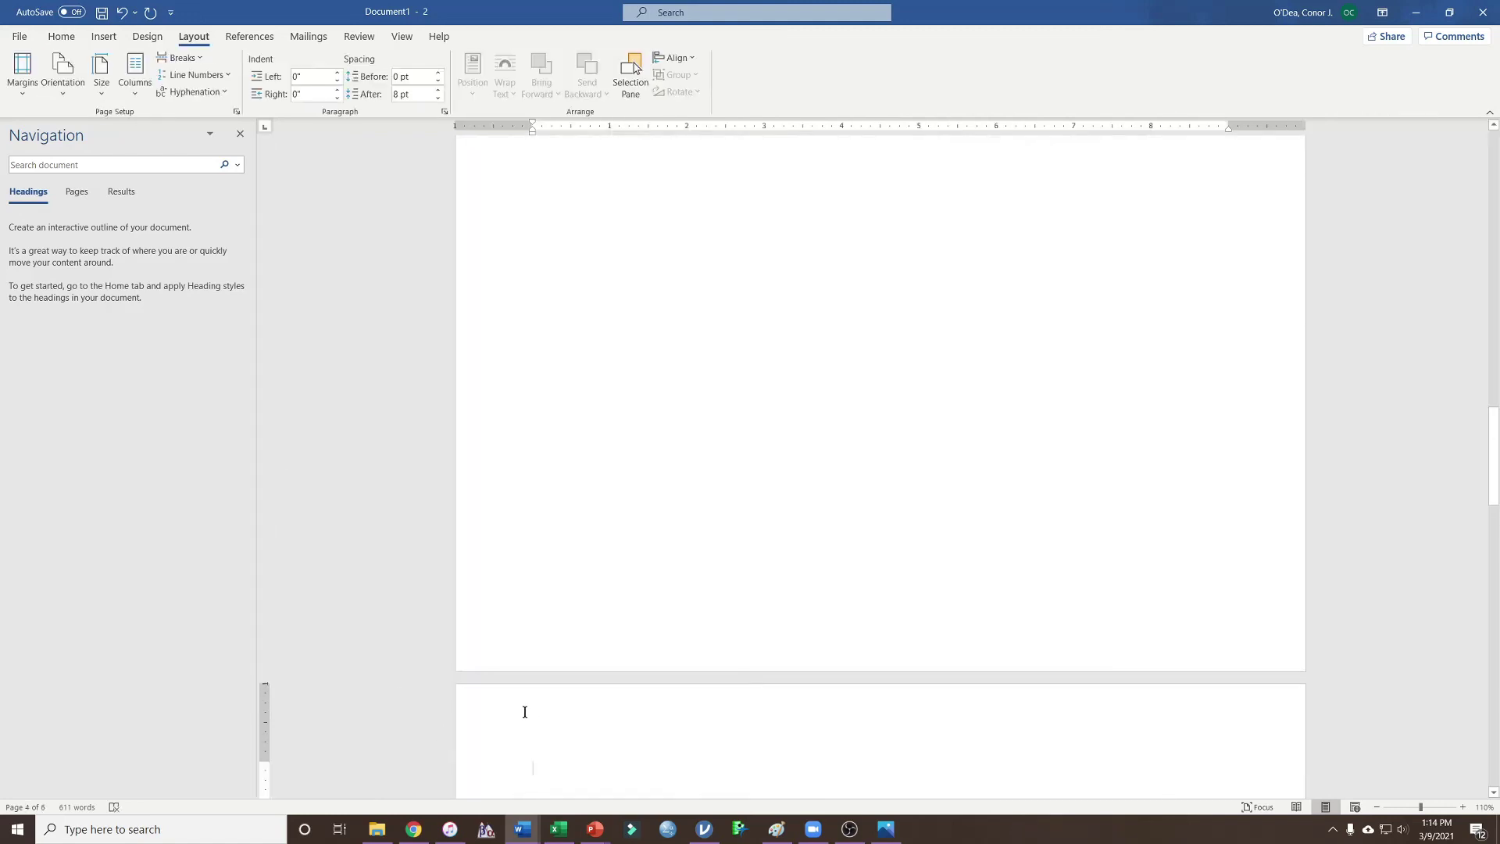
Step: Insert a continuous section break on the page after the blank landscape page and set the new section's orientation to portrait
click(179, 59)
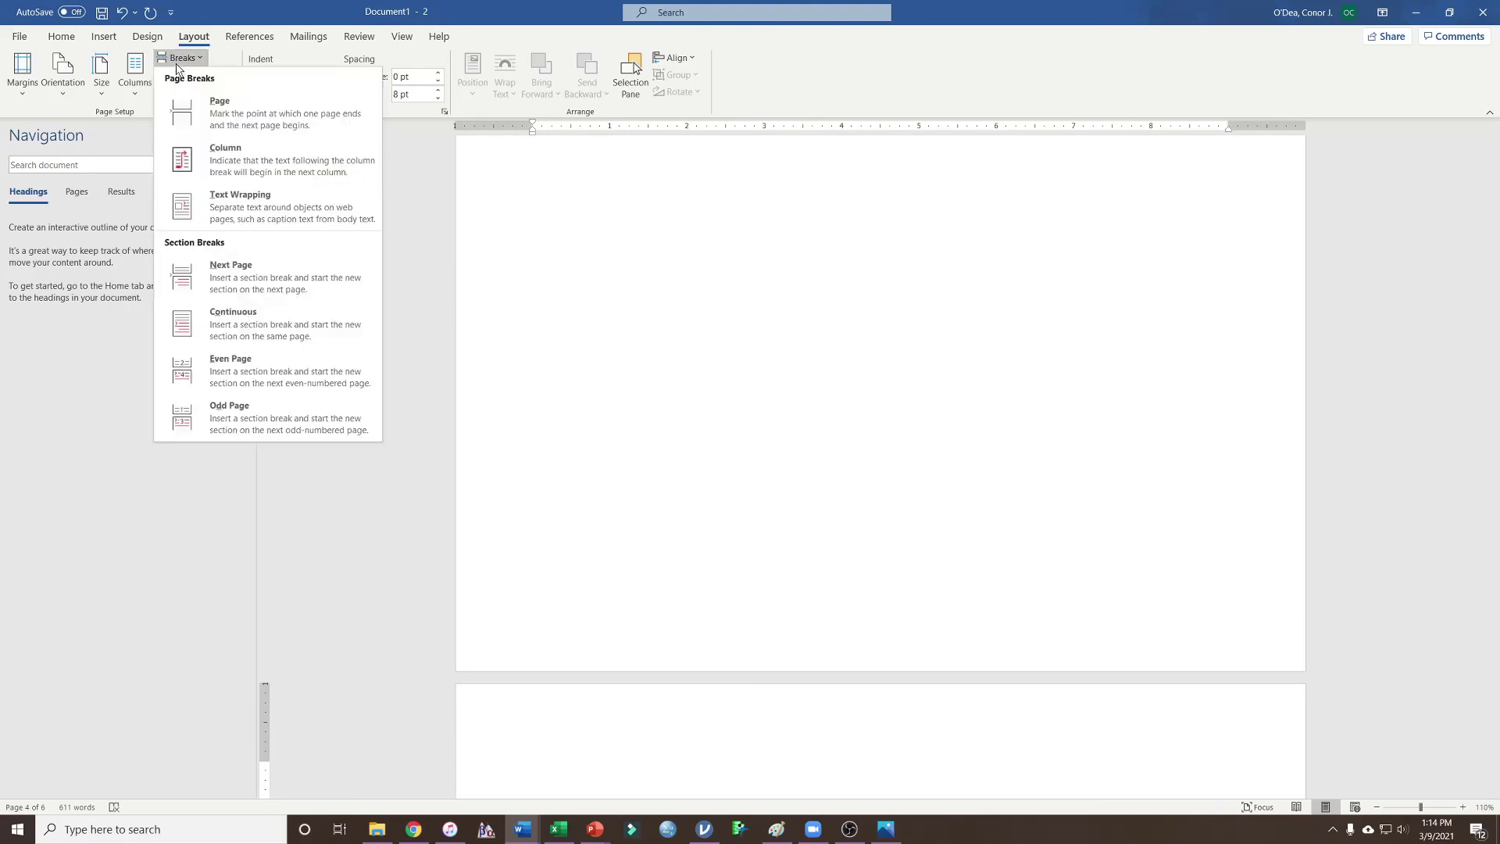
click(250, 342)
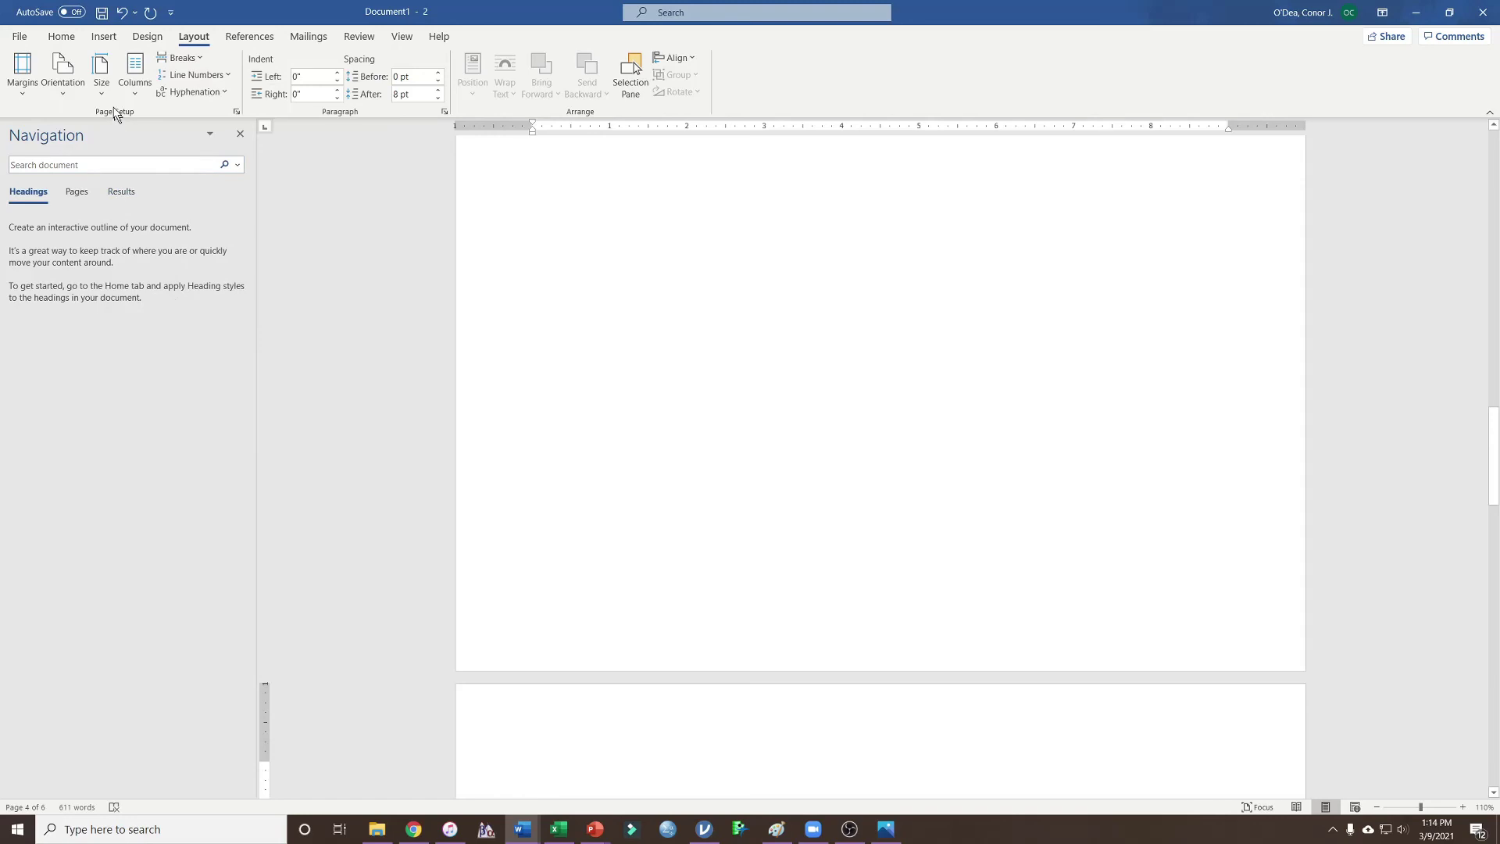
click(74, 90)
click(77, 128)
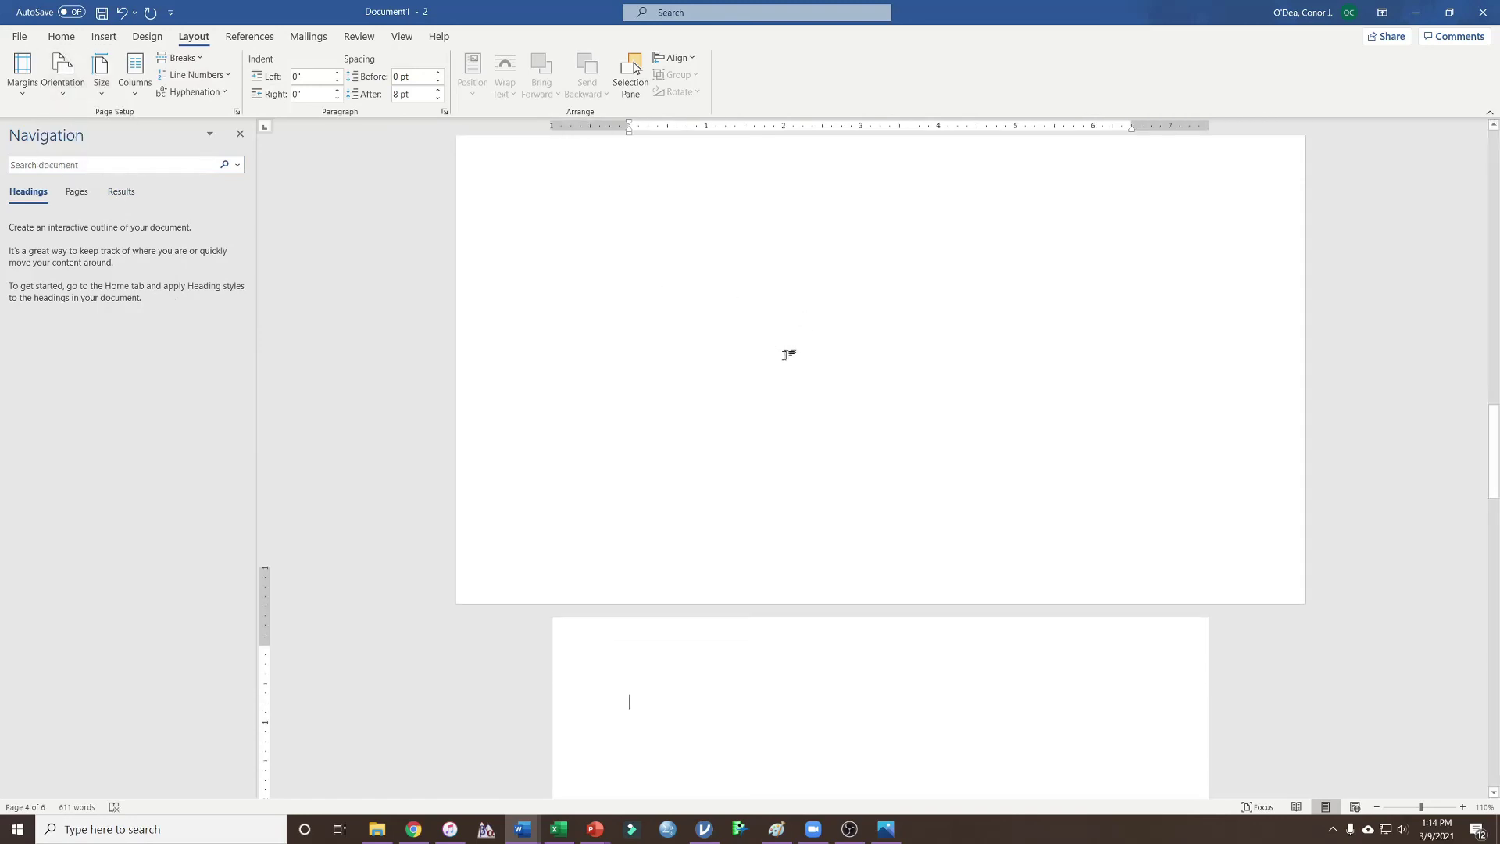
Step: Review how the portrait and landscape pages alternate through the document, including the tables on the first two pages
scroll(687, 429, up, 5)
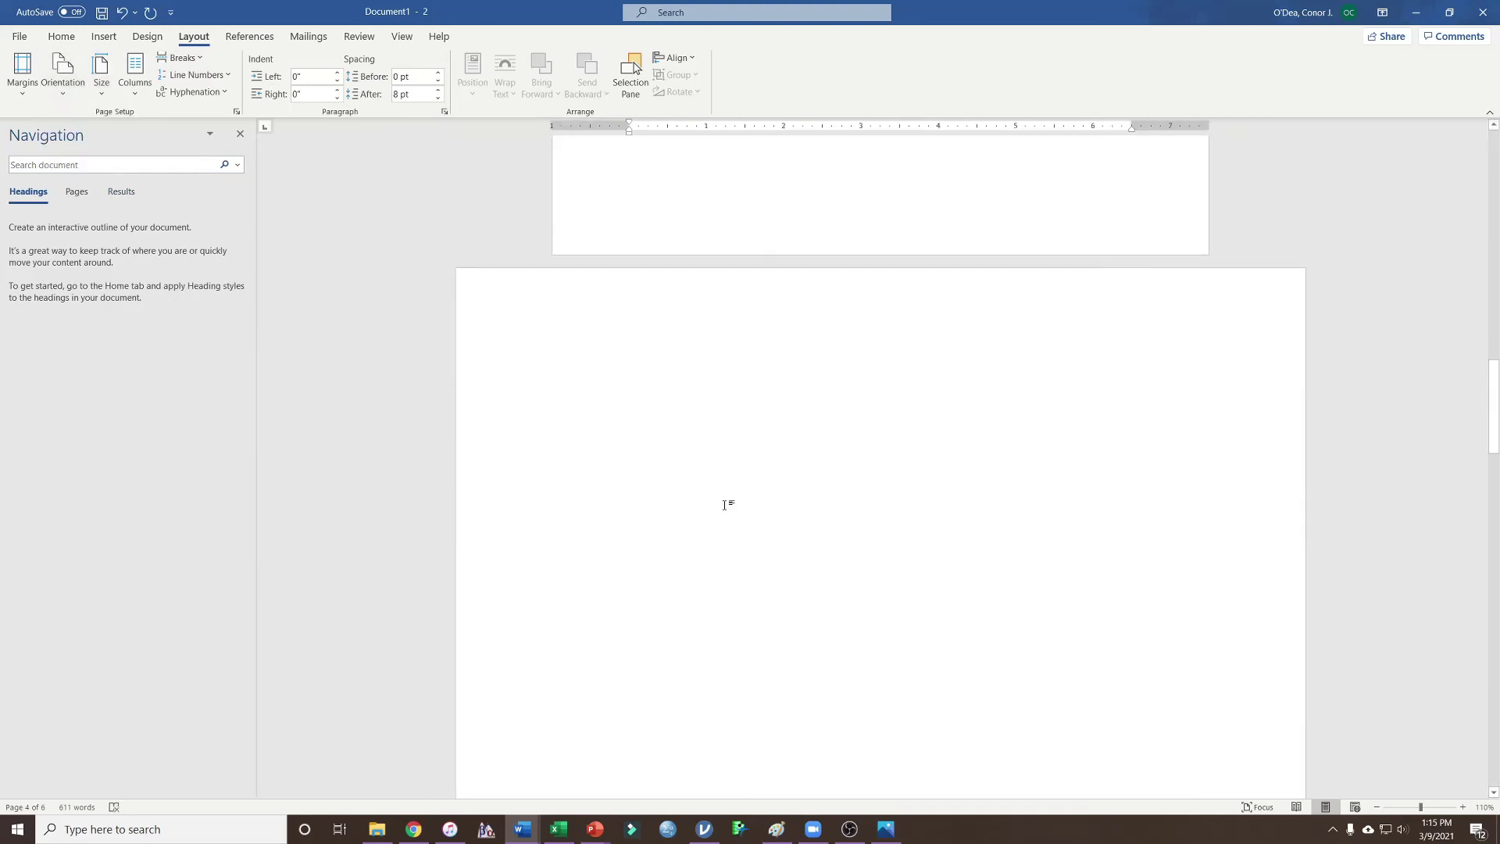
scroll(725, 505, down, 20)
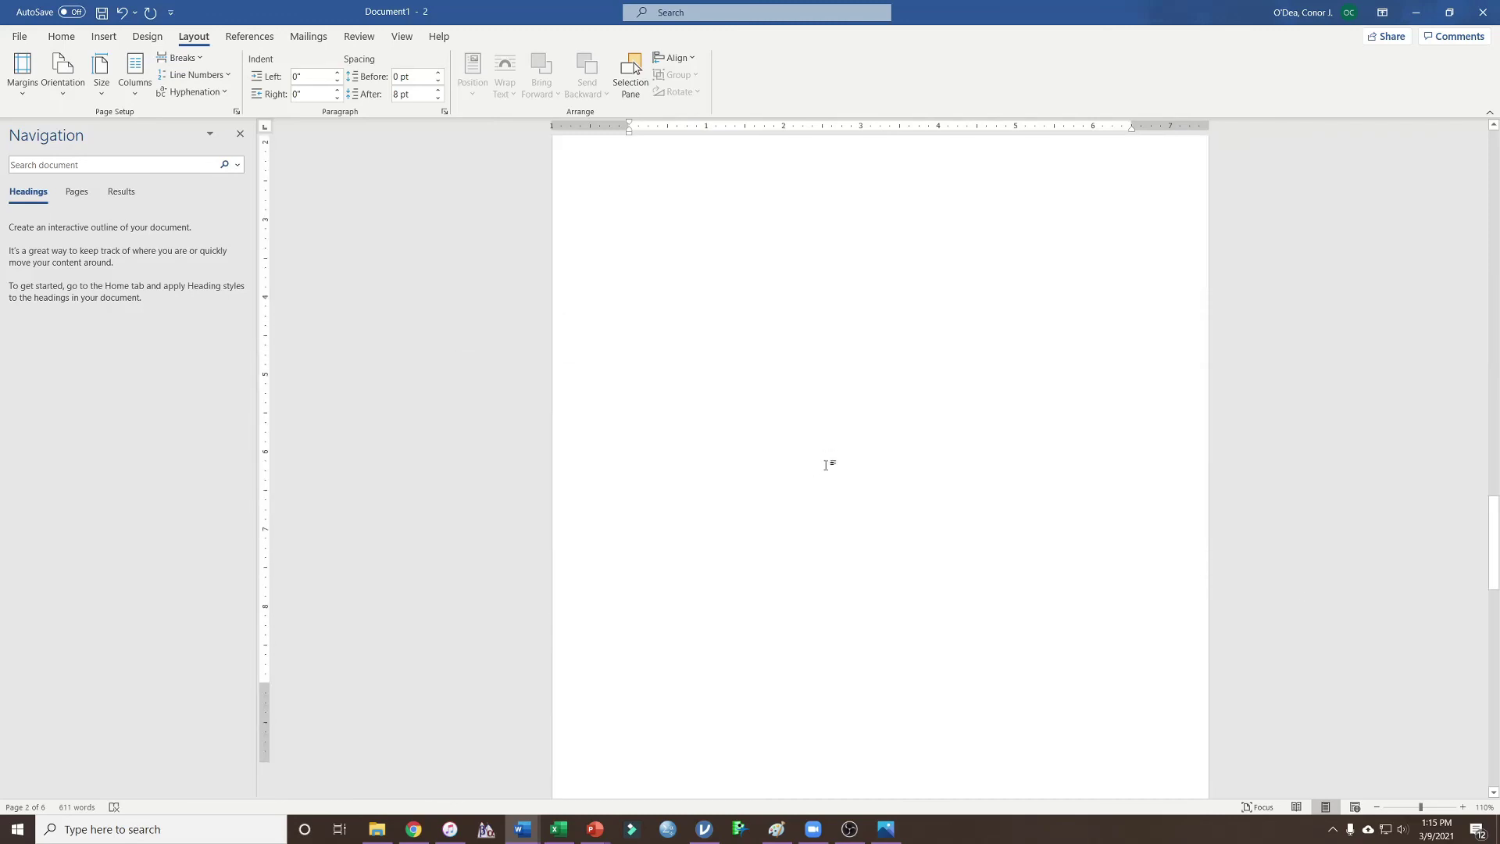
scroll(802, 474, down, 3)
scroll(828, 508, up, 3)
scroll(861, 539, down, 10)
scroll(862, 539, up, 15)
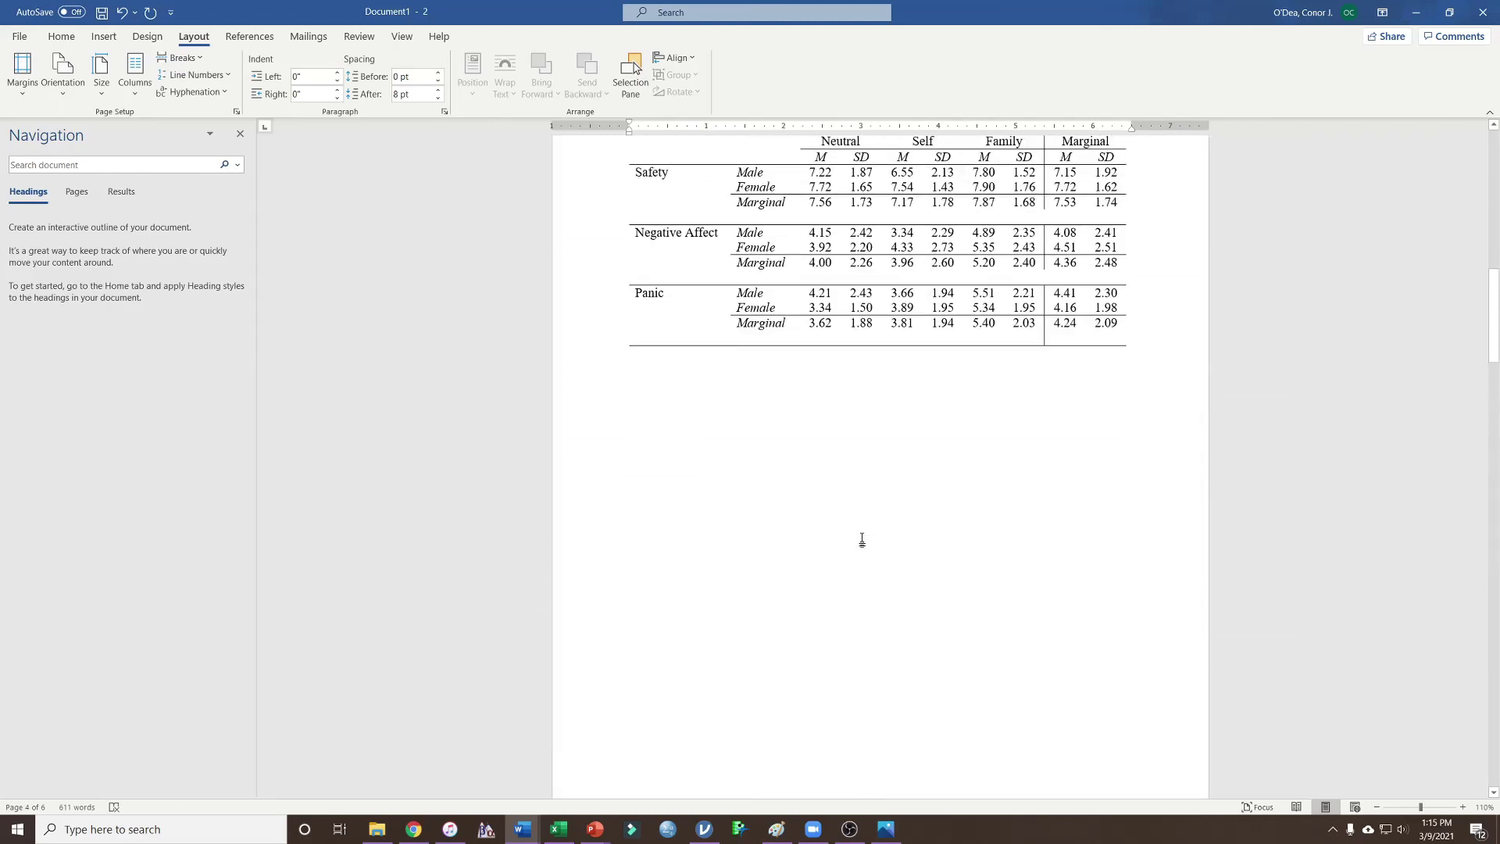
scroll(862, 540, up, 20)
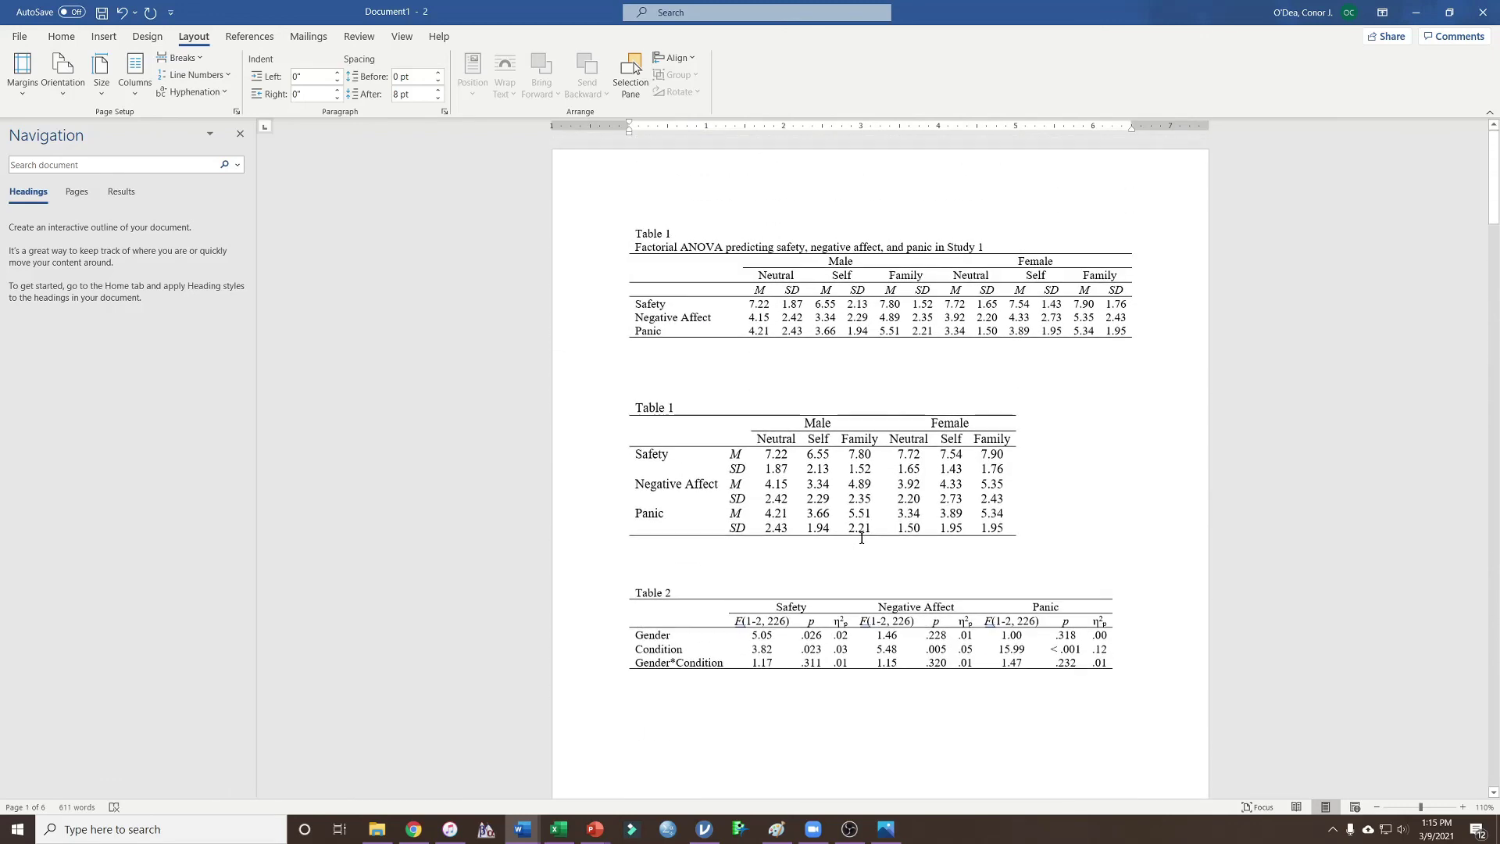
scroll(861, 539, down, 10)
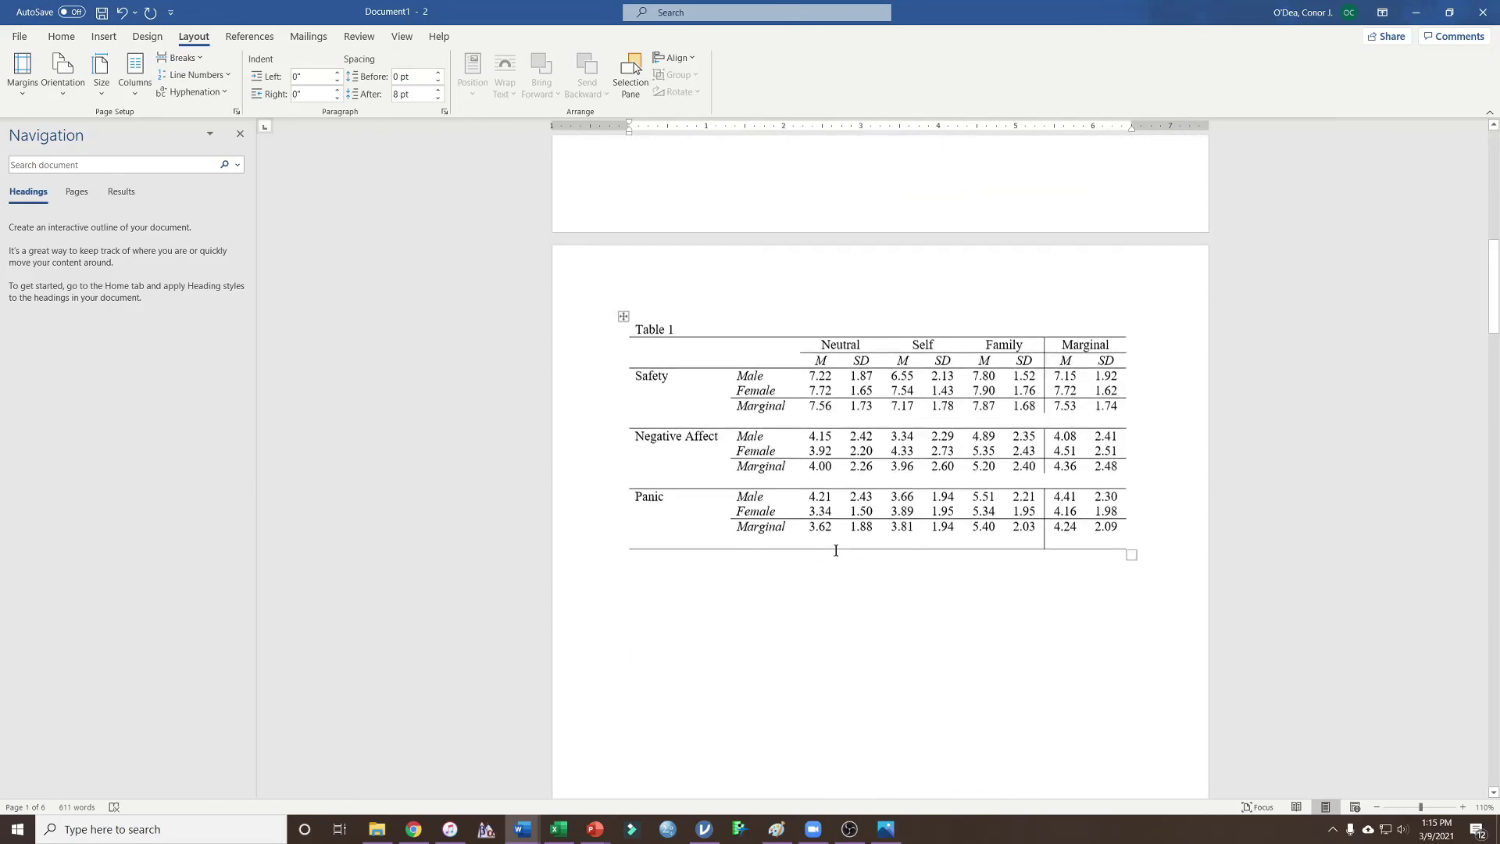